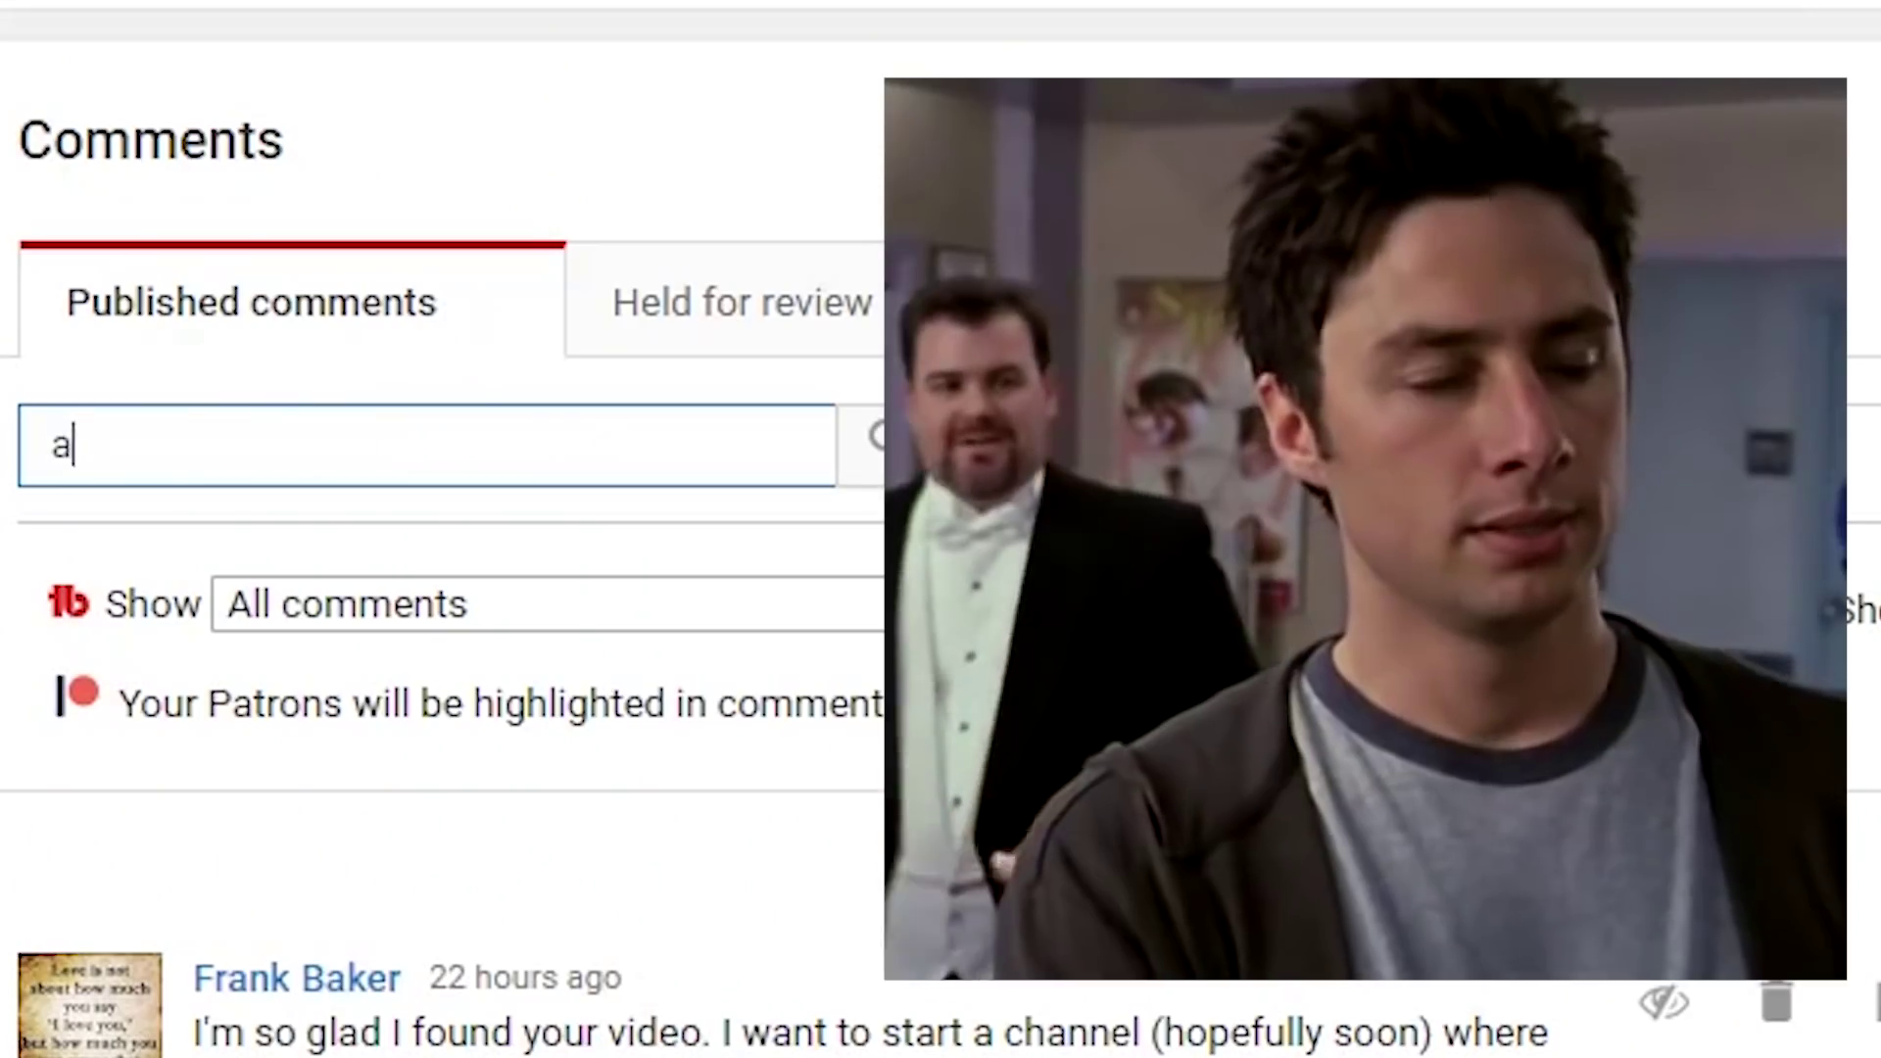
# - Search the published comments for 'add ons' and scroll through the matching viewer requests
pyautogui.write('dd ons')
pyautogui.press('Return')
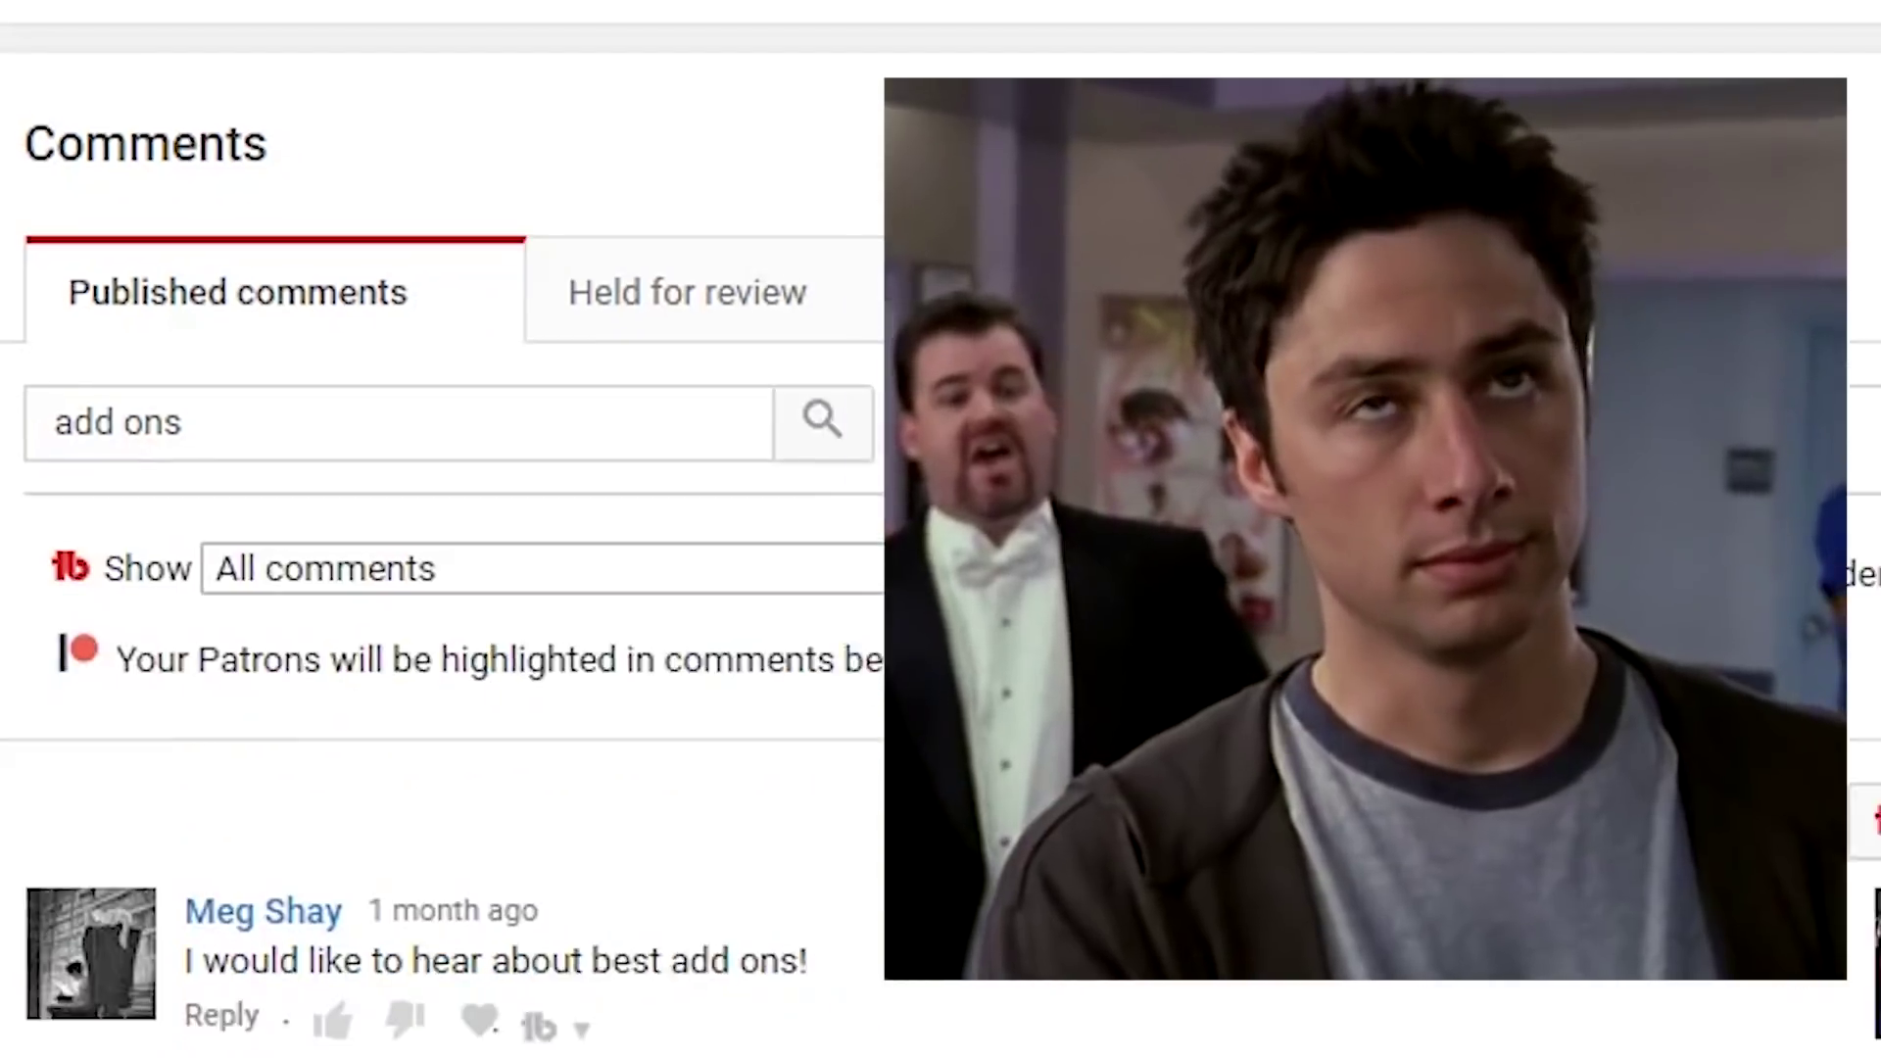
pyautogui.scroll(-10, 447, 529)
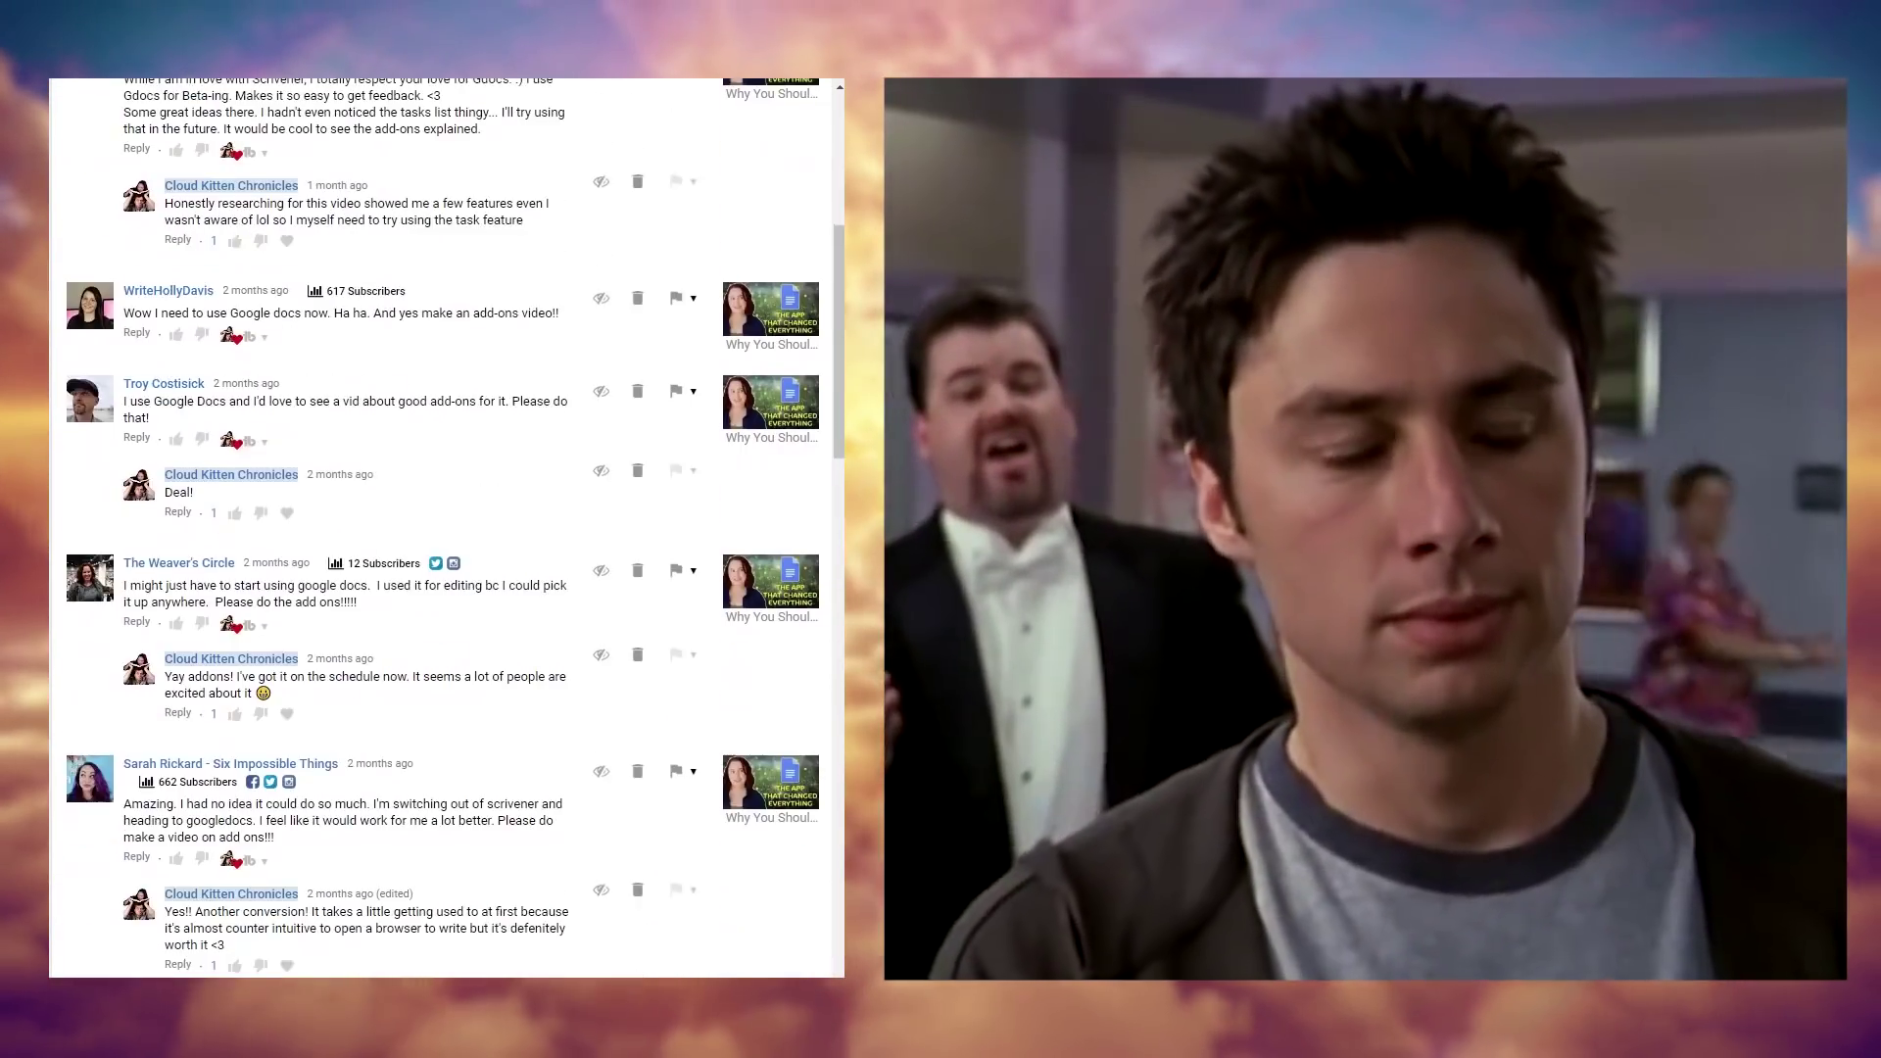
pyautogui.scroll(-6, 447, 529)
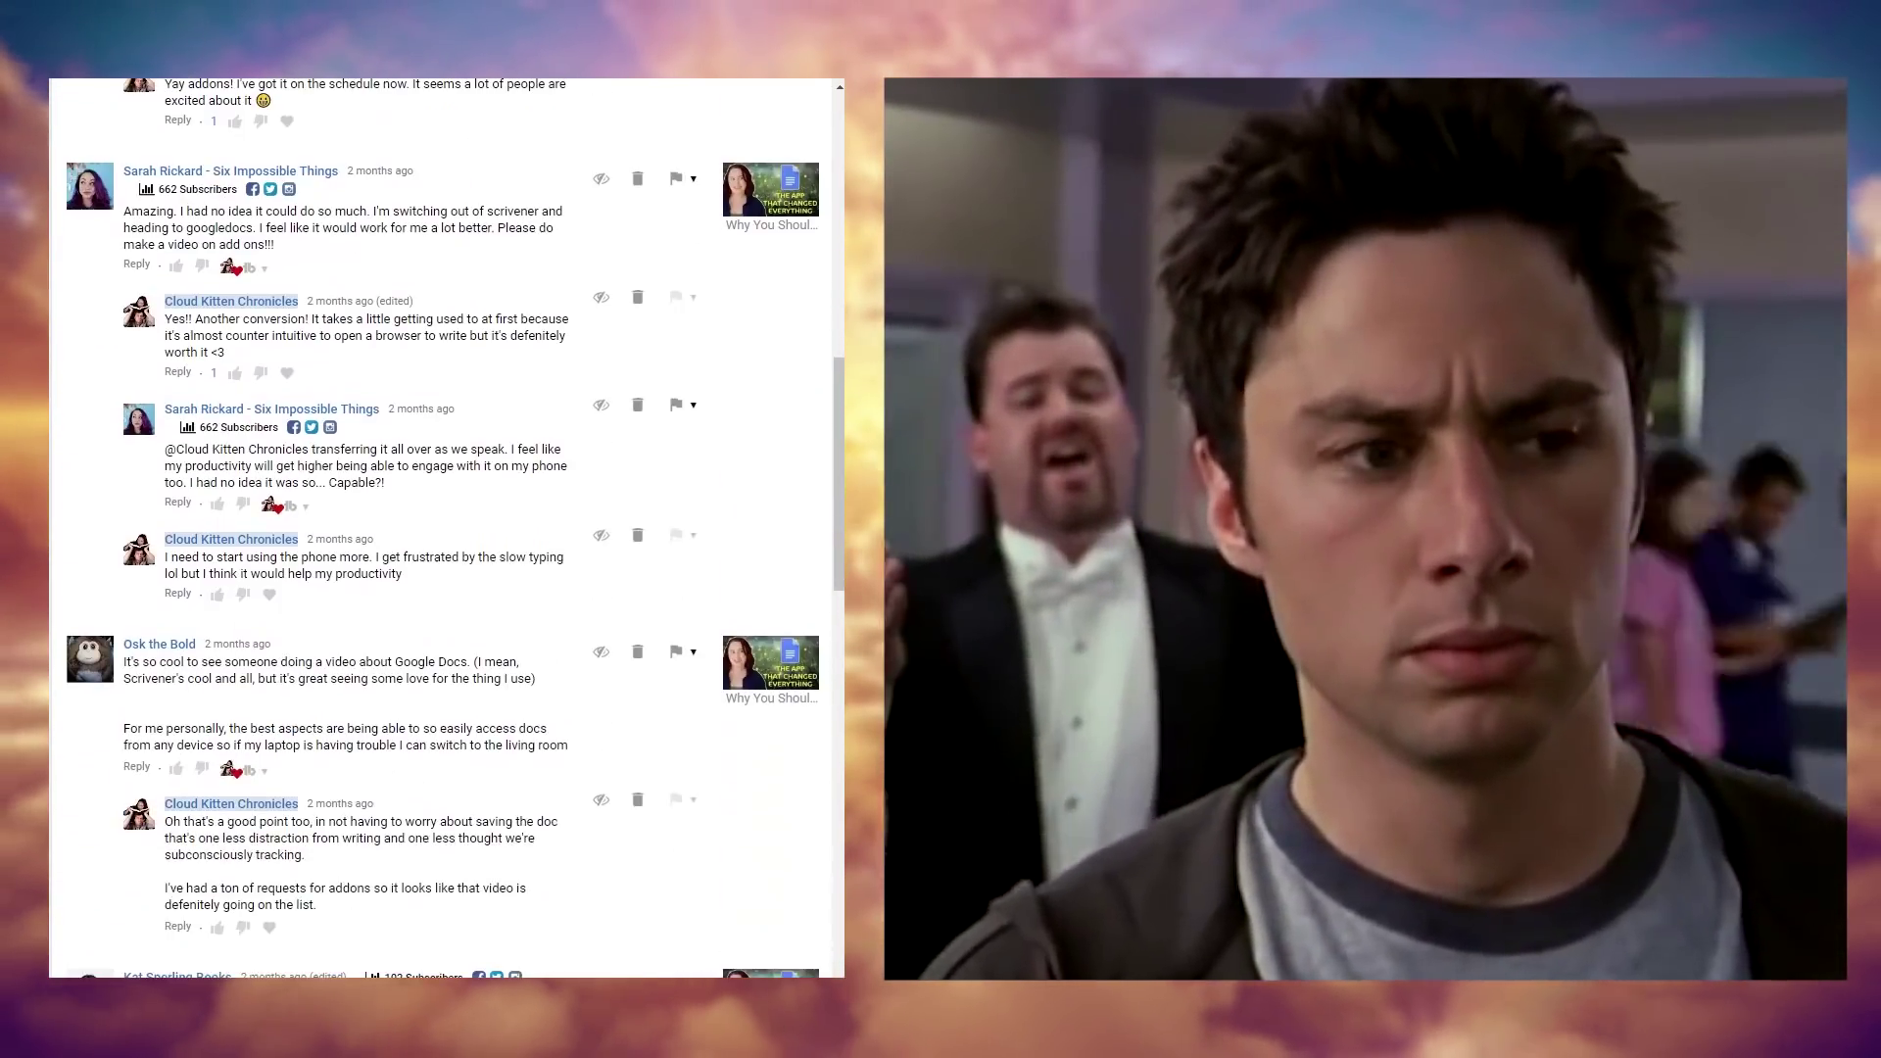
pyautogui.scroll(-5, 447, 529)
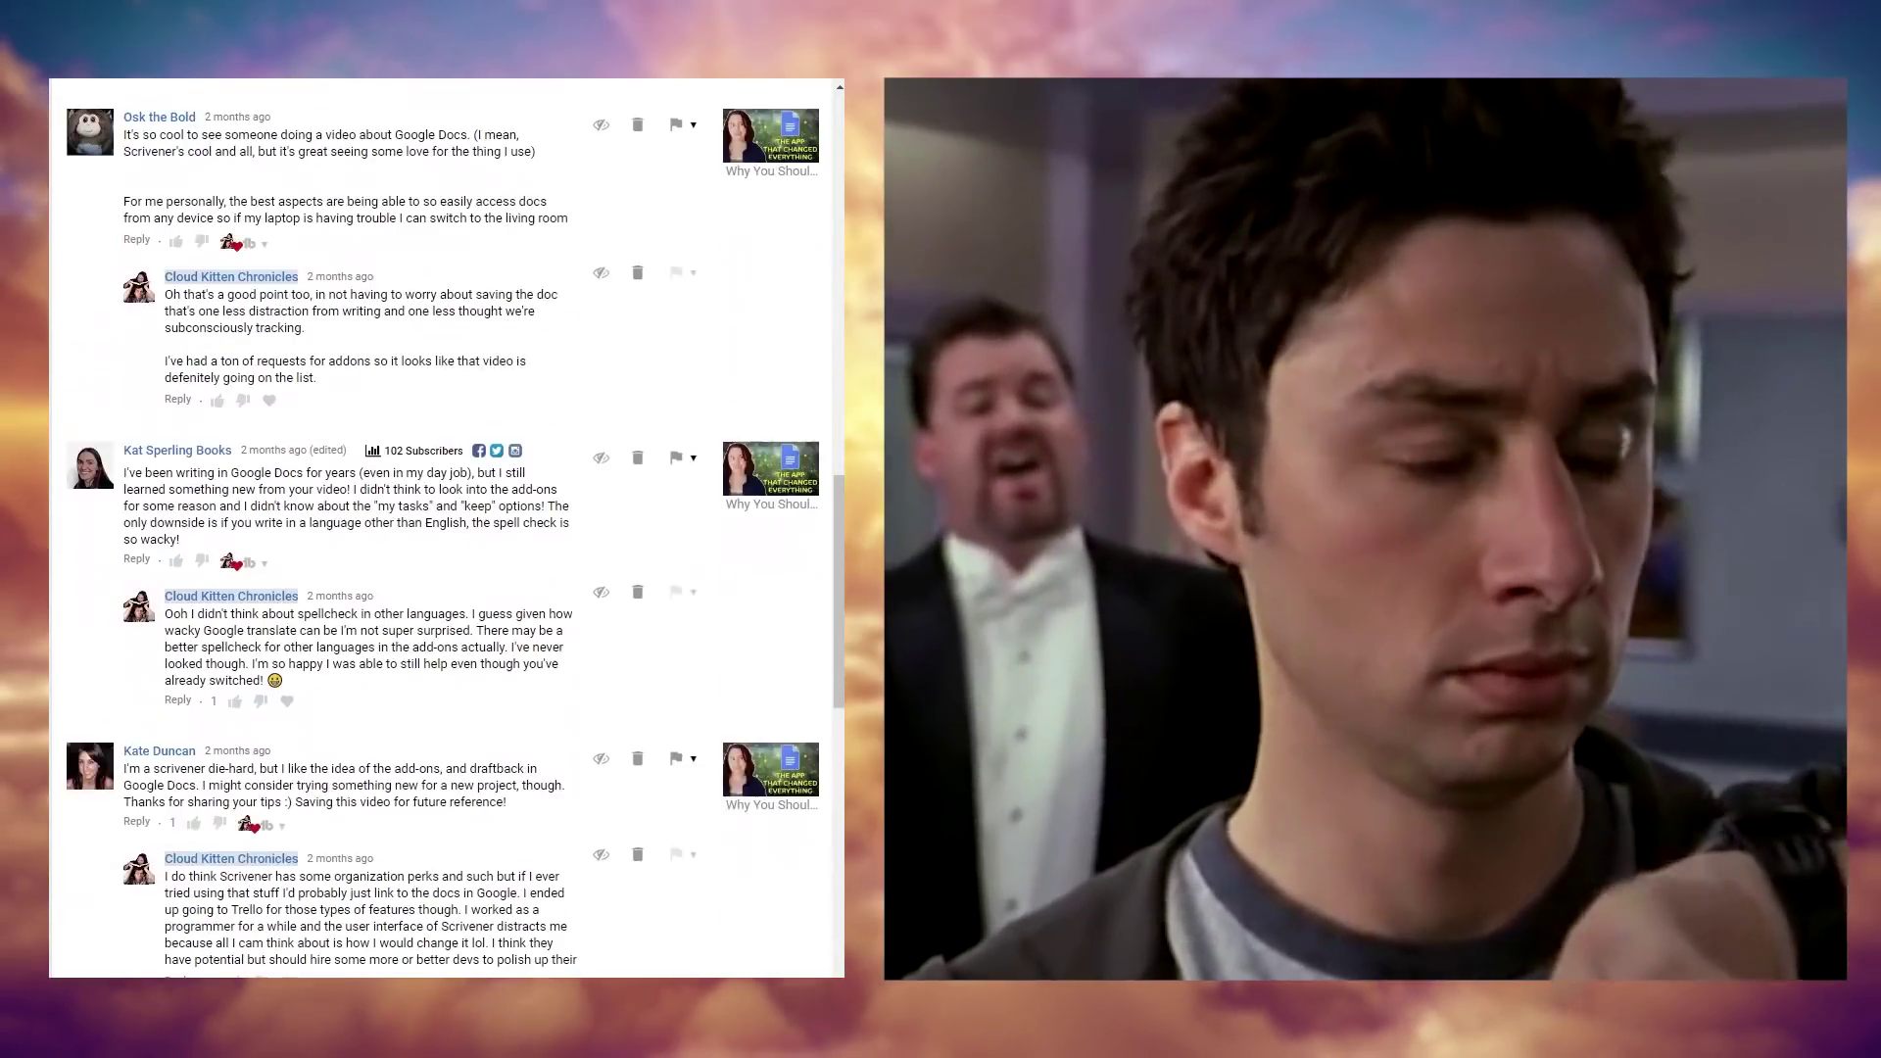
pyautogui.scroll(-7, 447, 529)
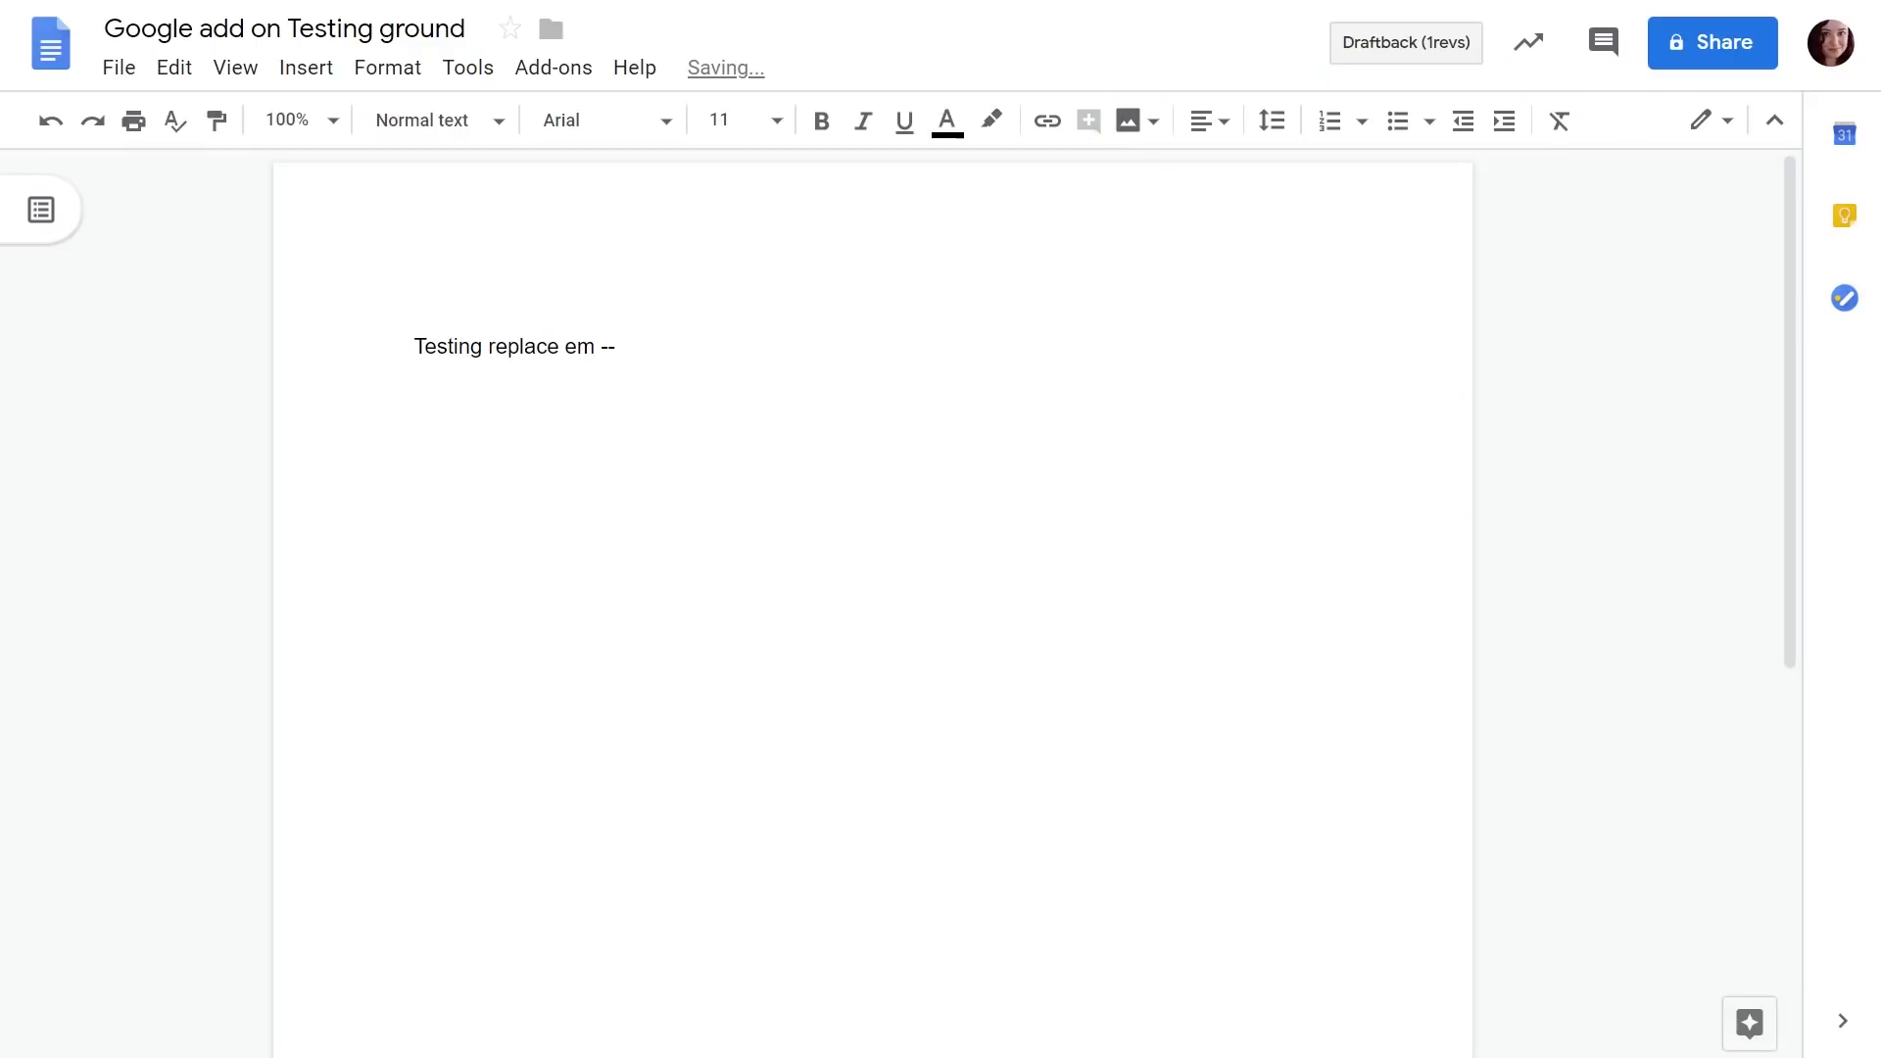
# - In Preferences, substitute -- with a pasted em dash and CA with CANON ALETHEIA, then test both
pyautogui.click(469, 66)
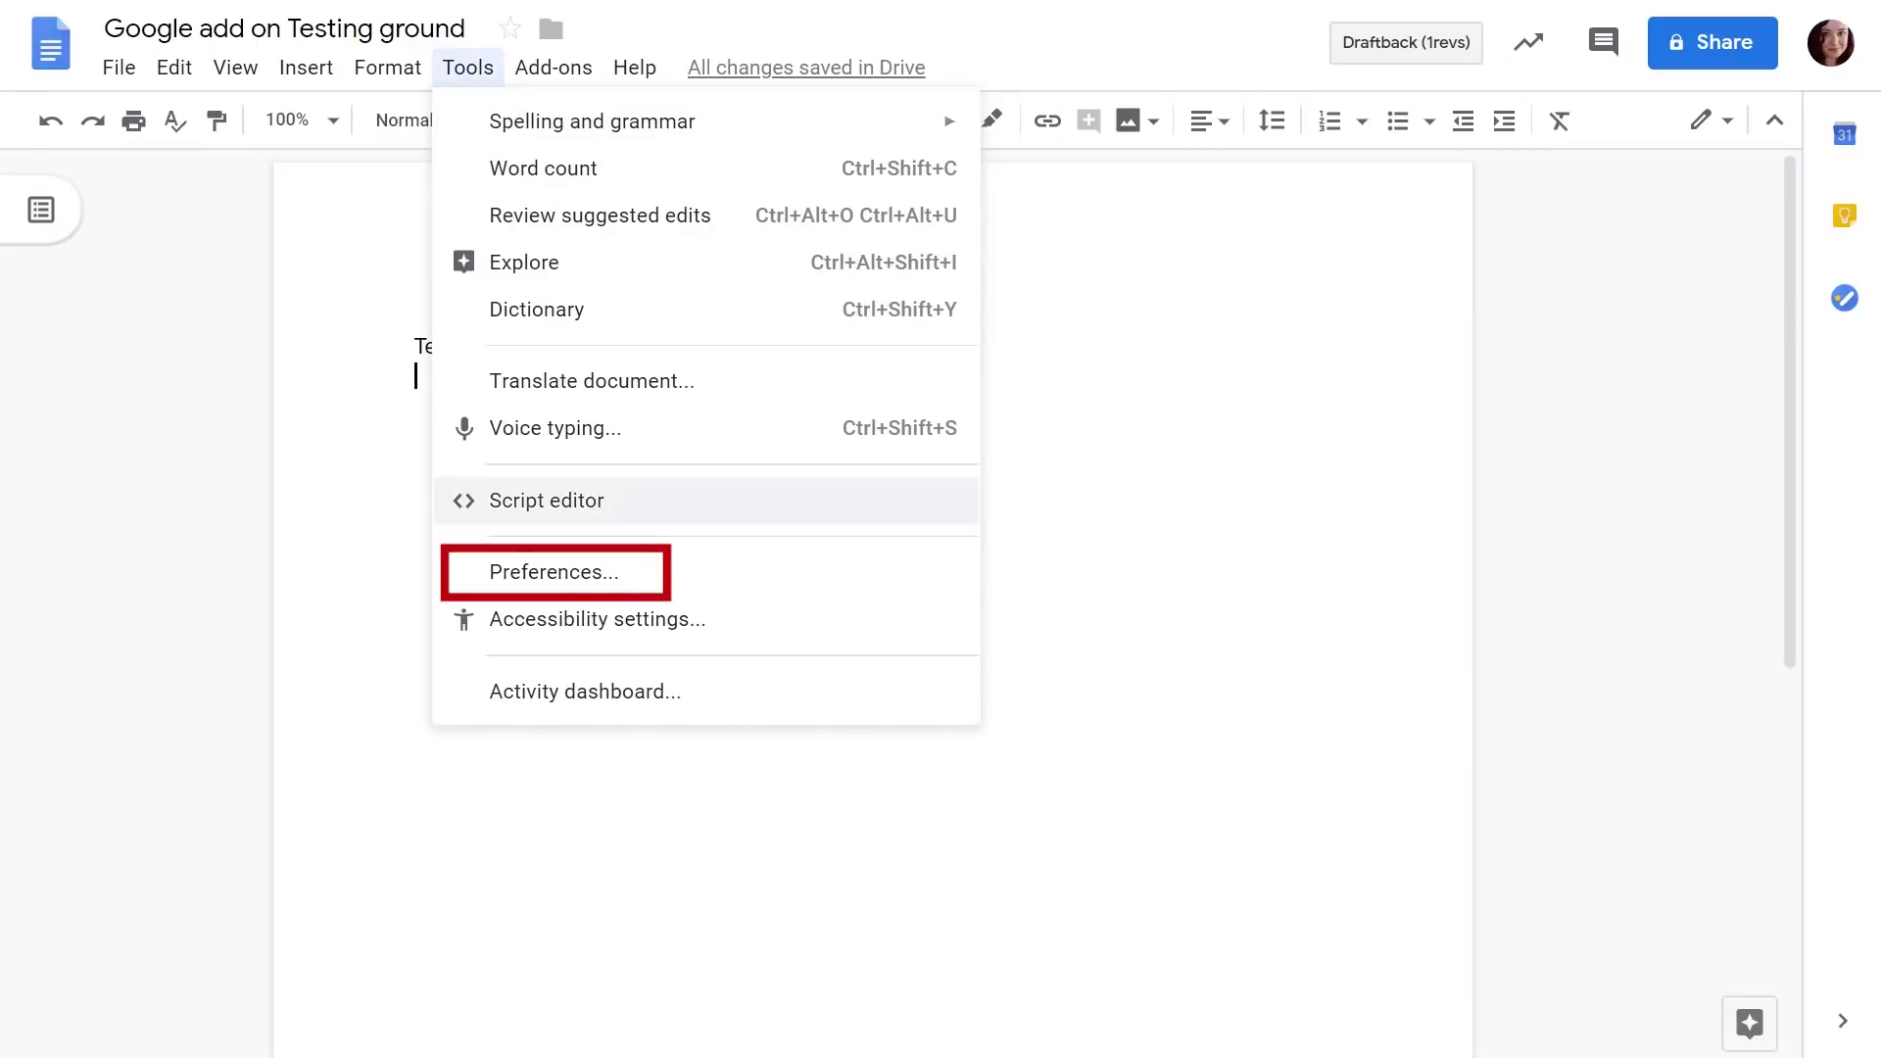
pyautogui.click(545, 568)
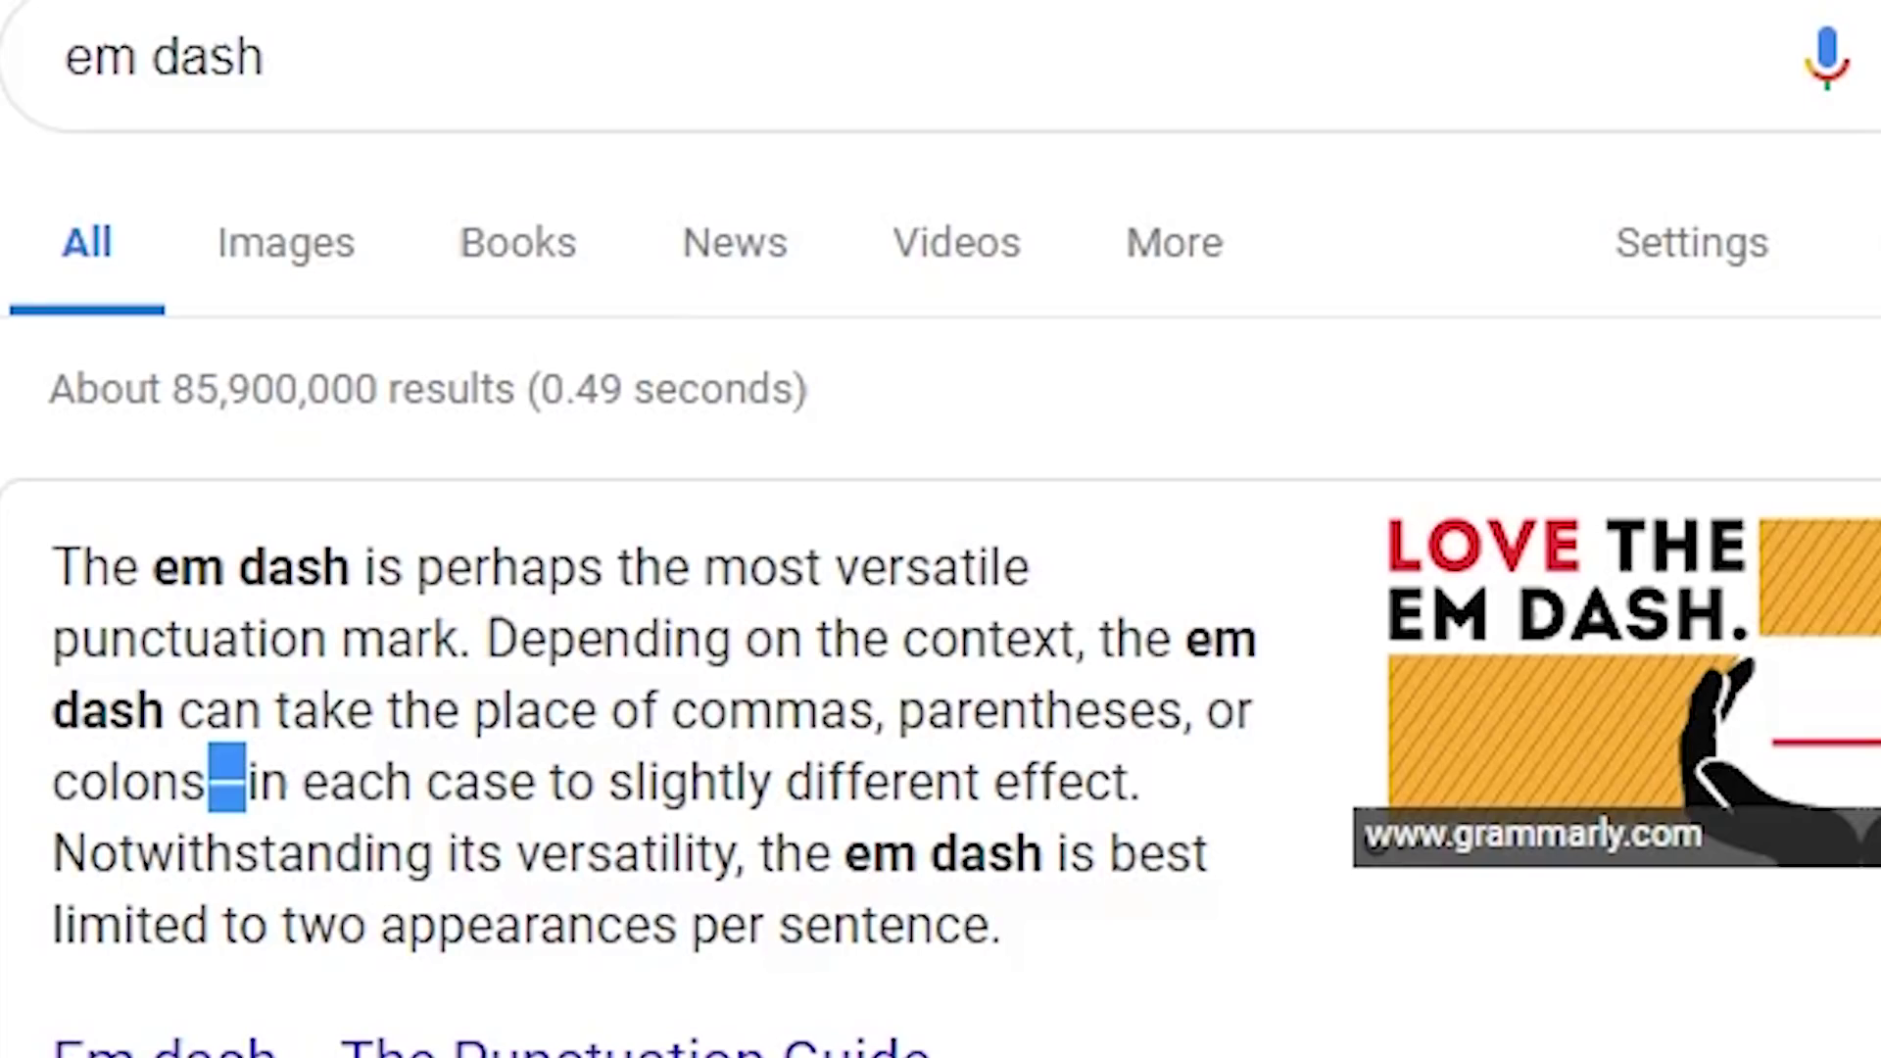
pyautogui.rightClick(235, 795)
pyautogui.click(383, 836)
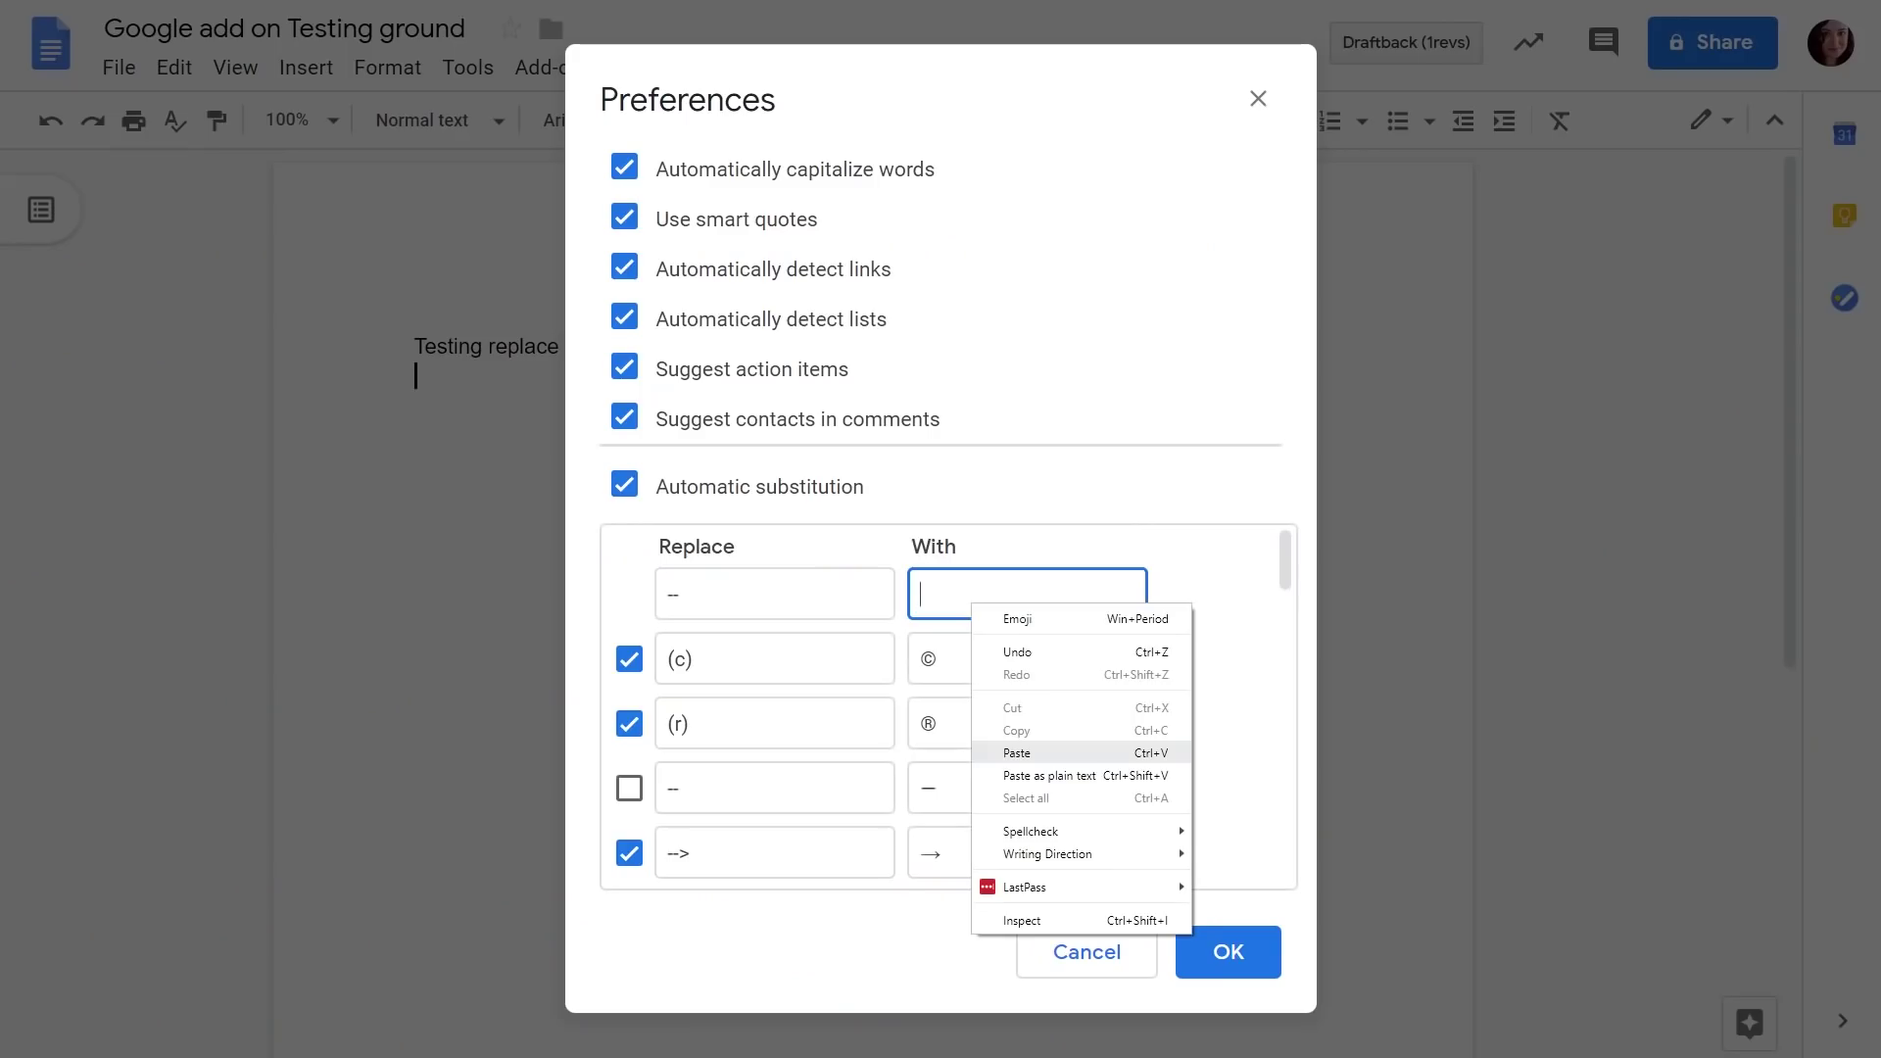
pyautogui.click(1029, 752)
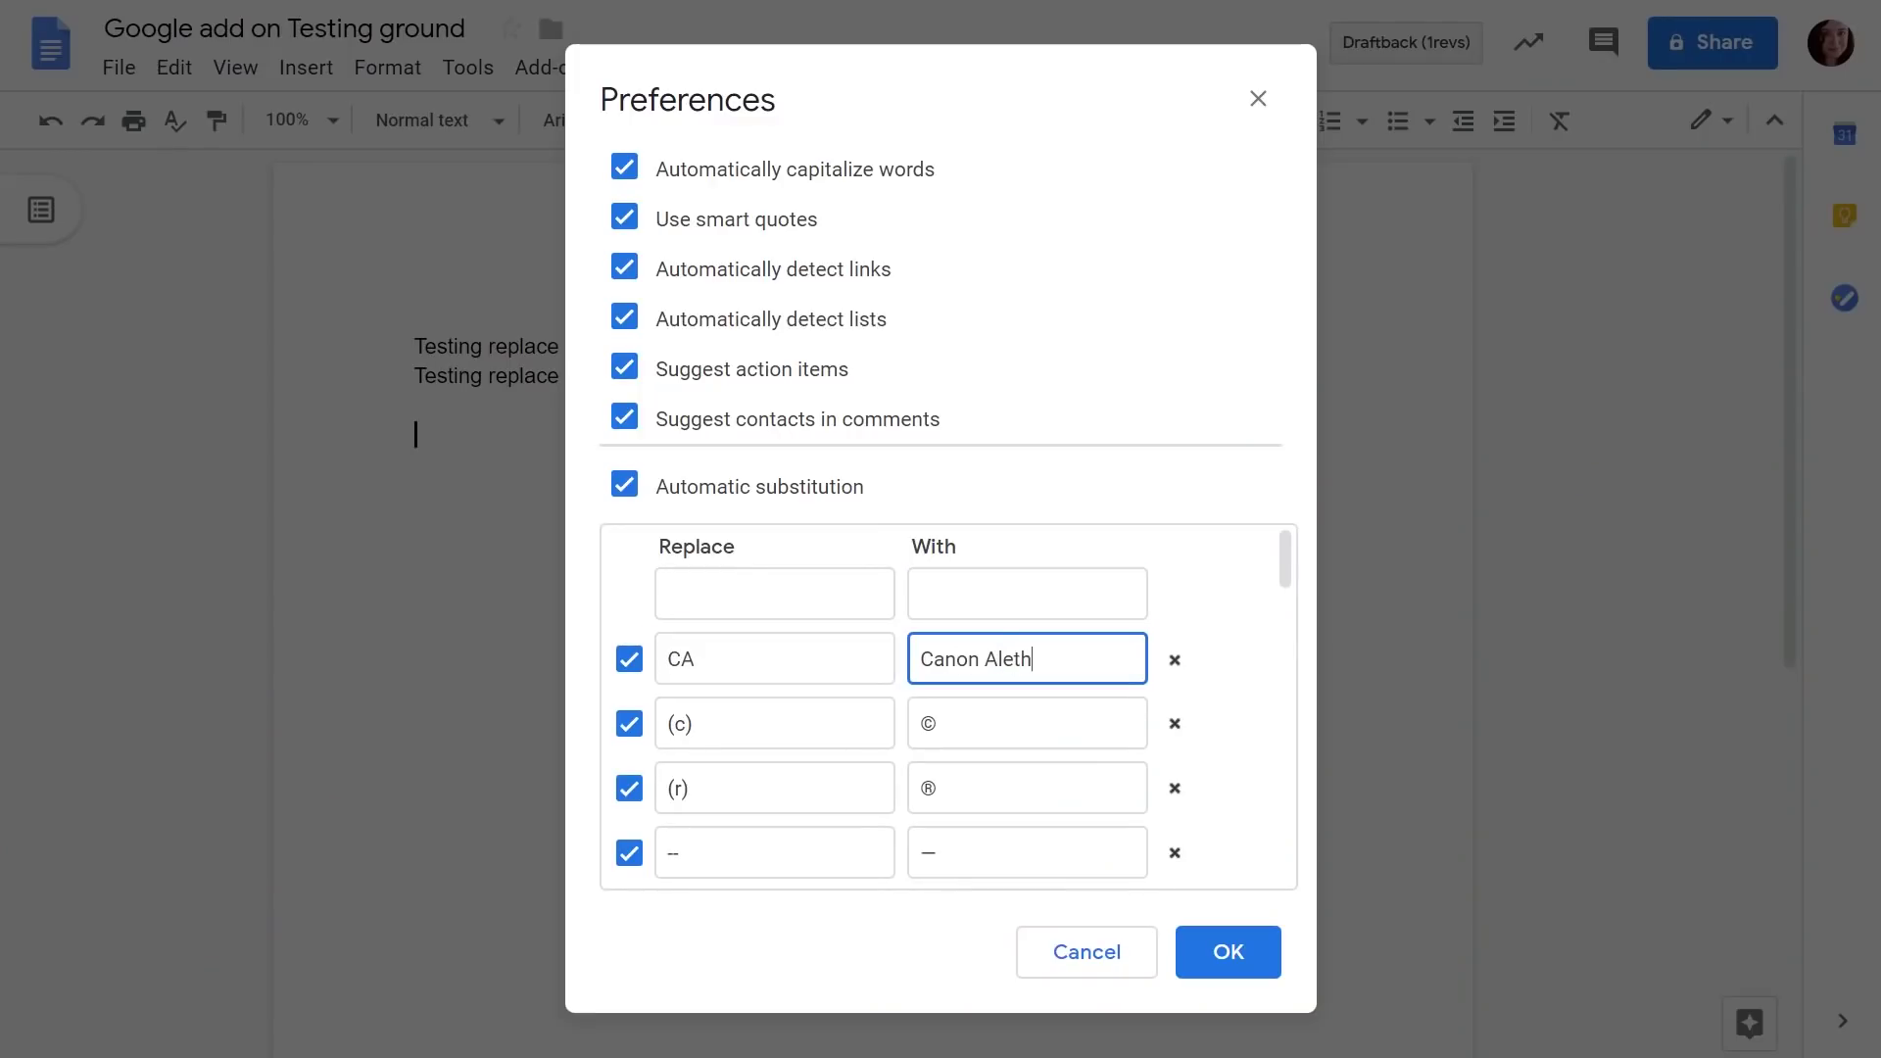
pyautogui.press('Return')
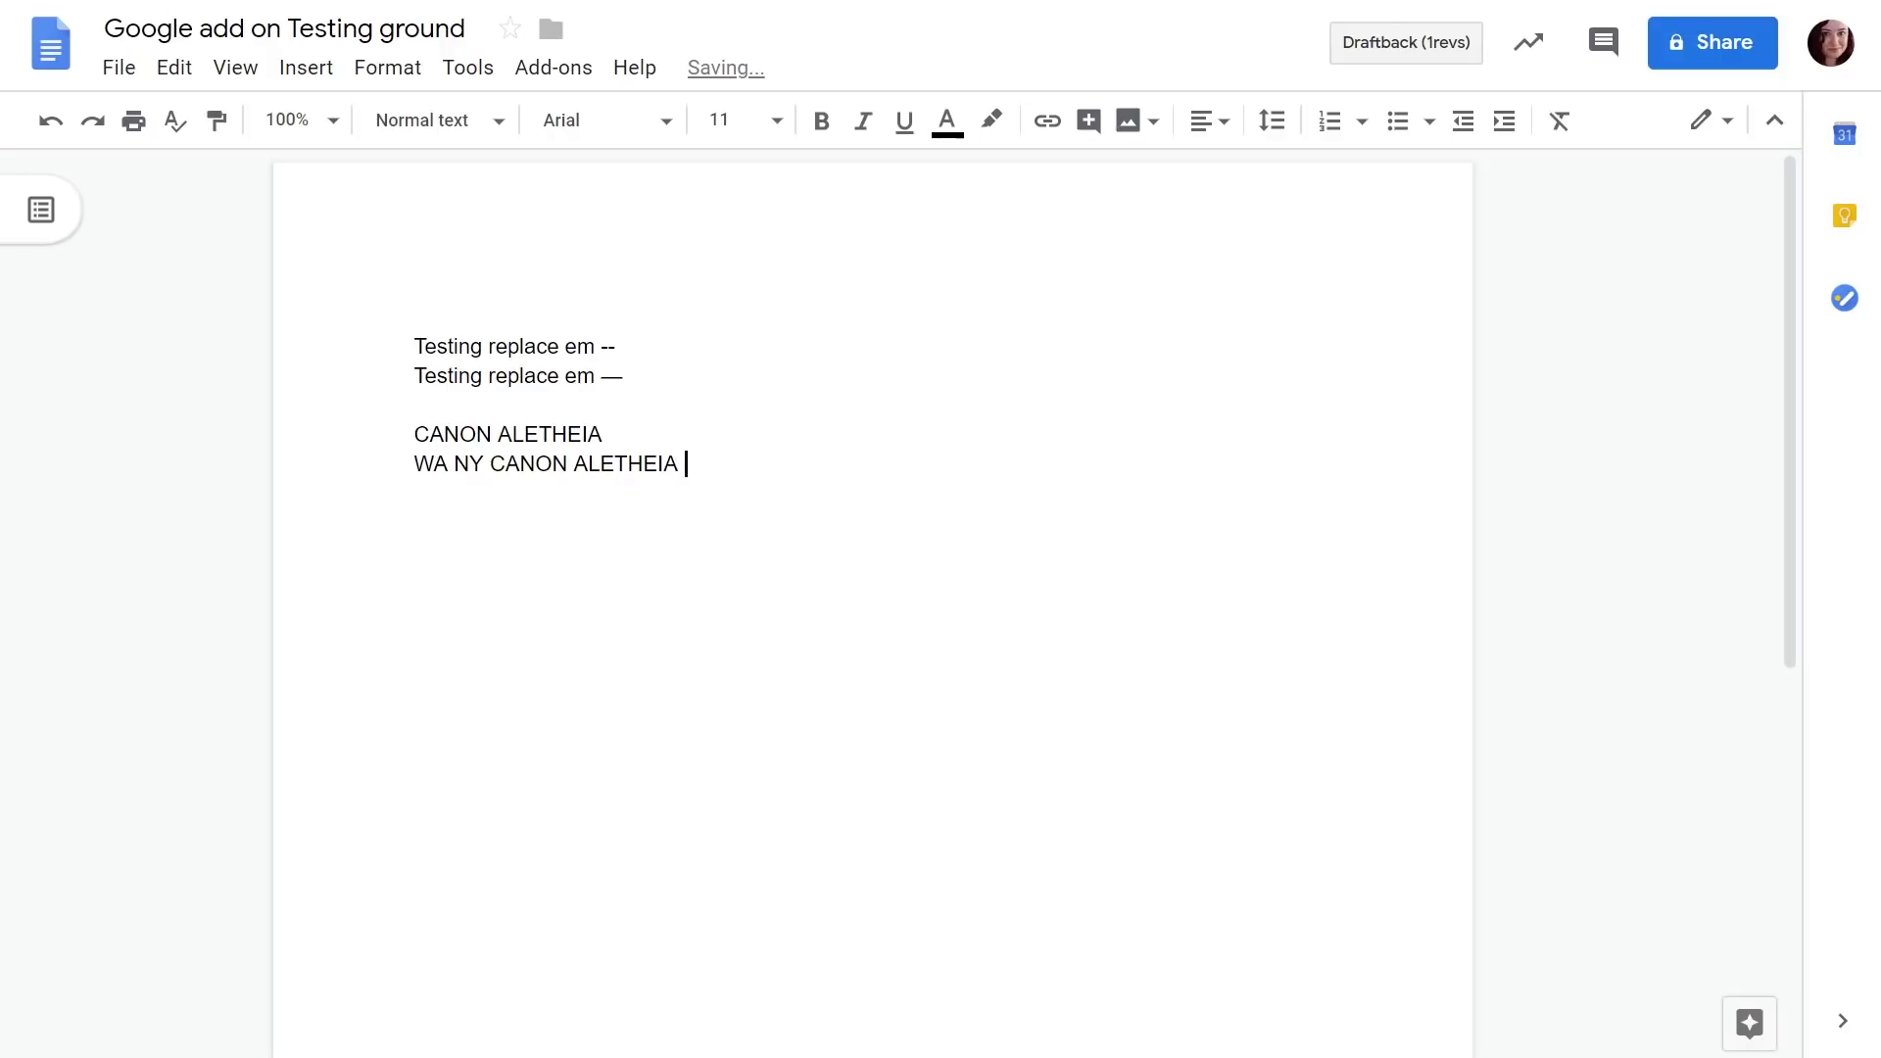
pyautogui.press('BackSpace')
pyautogui.press('BackSpace')
pyautogui.press('BackSpace')
pyautogui.press('BackSpace')
pyautogui.press('BackSpace')
pyautogui.press('BackSpace')
pyautogui.press('BackSpace')
pyautogui.press('BackSpace')
pyautogui.press('BackSpace')
pyautogui.press('BackSpace')
pyautogui.press('BackSpace')
pyautogui.press('BackSpace')
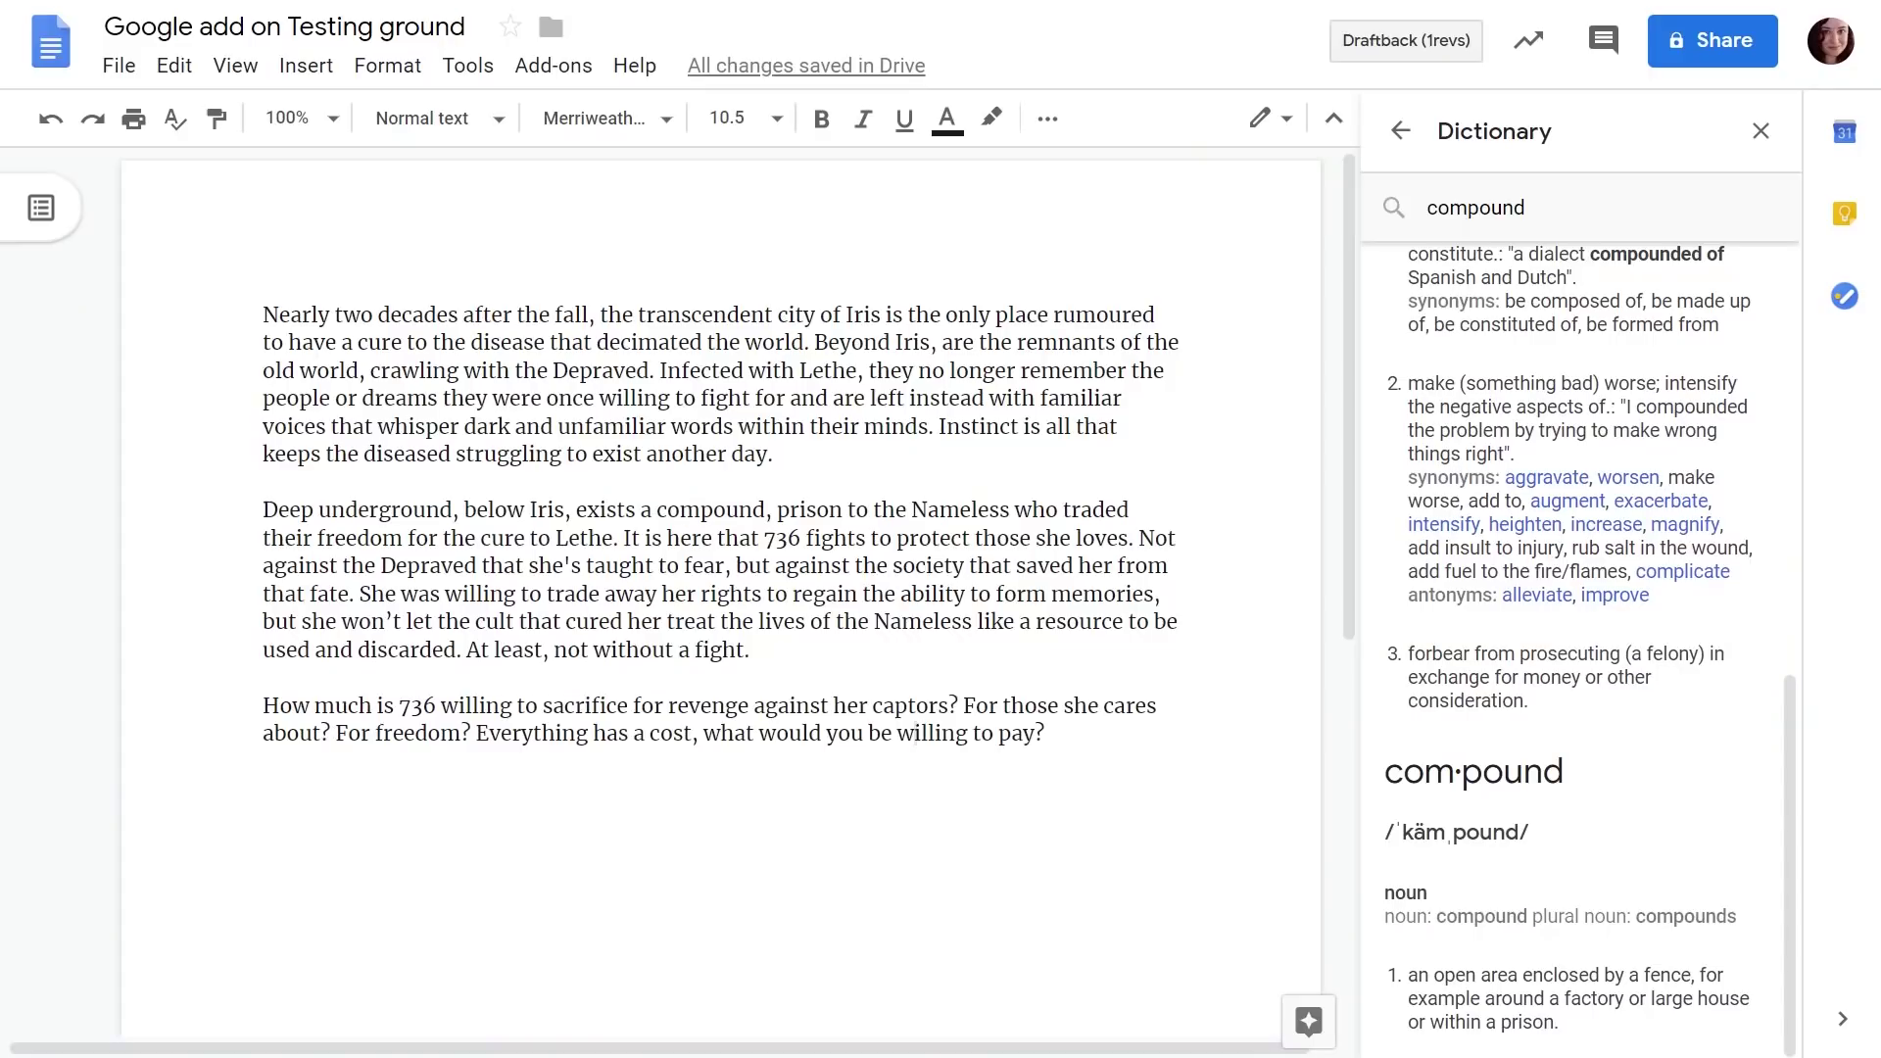
# - Look up 'fear' in the Dictionary panel and scroll through its synonyms
pyautogui.rightClick(709, 565)
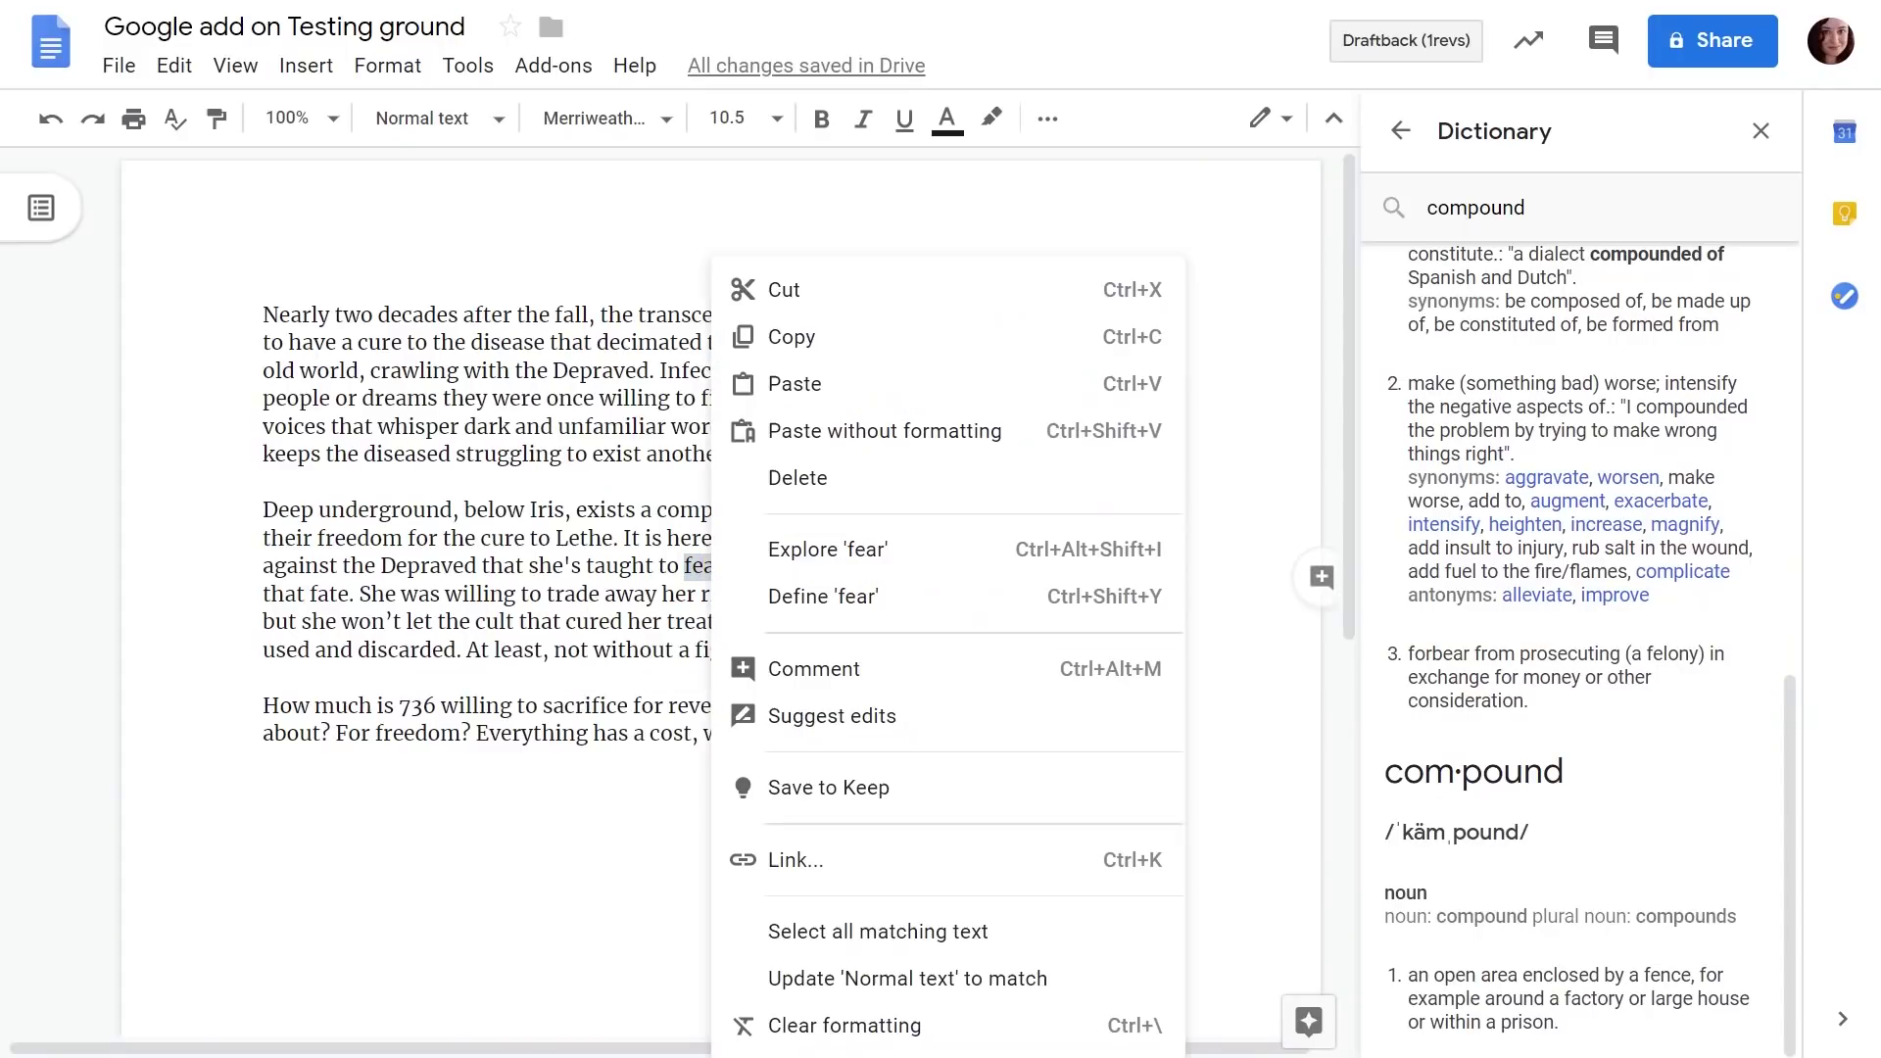
pyautogui.hotkey('ctrl', 'shift', 'y')
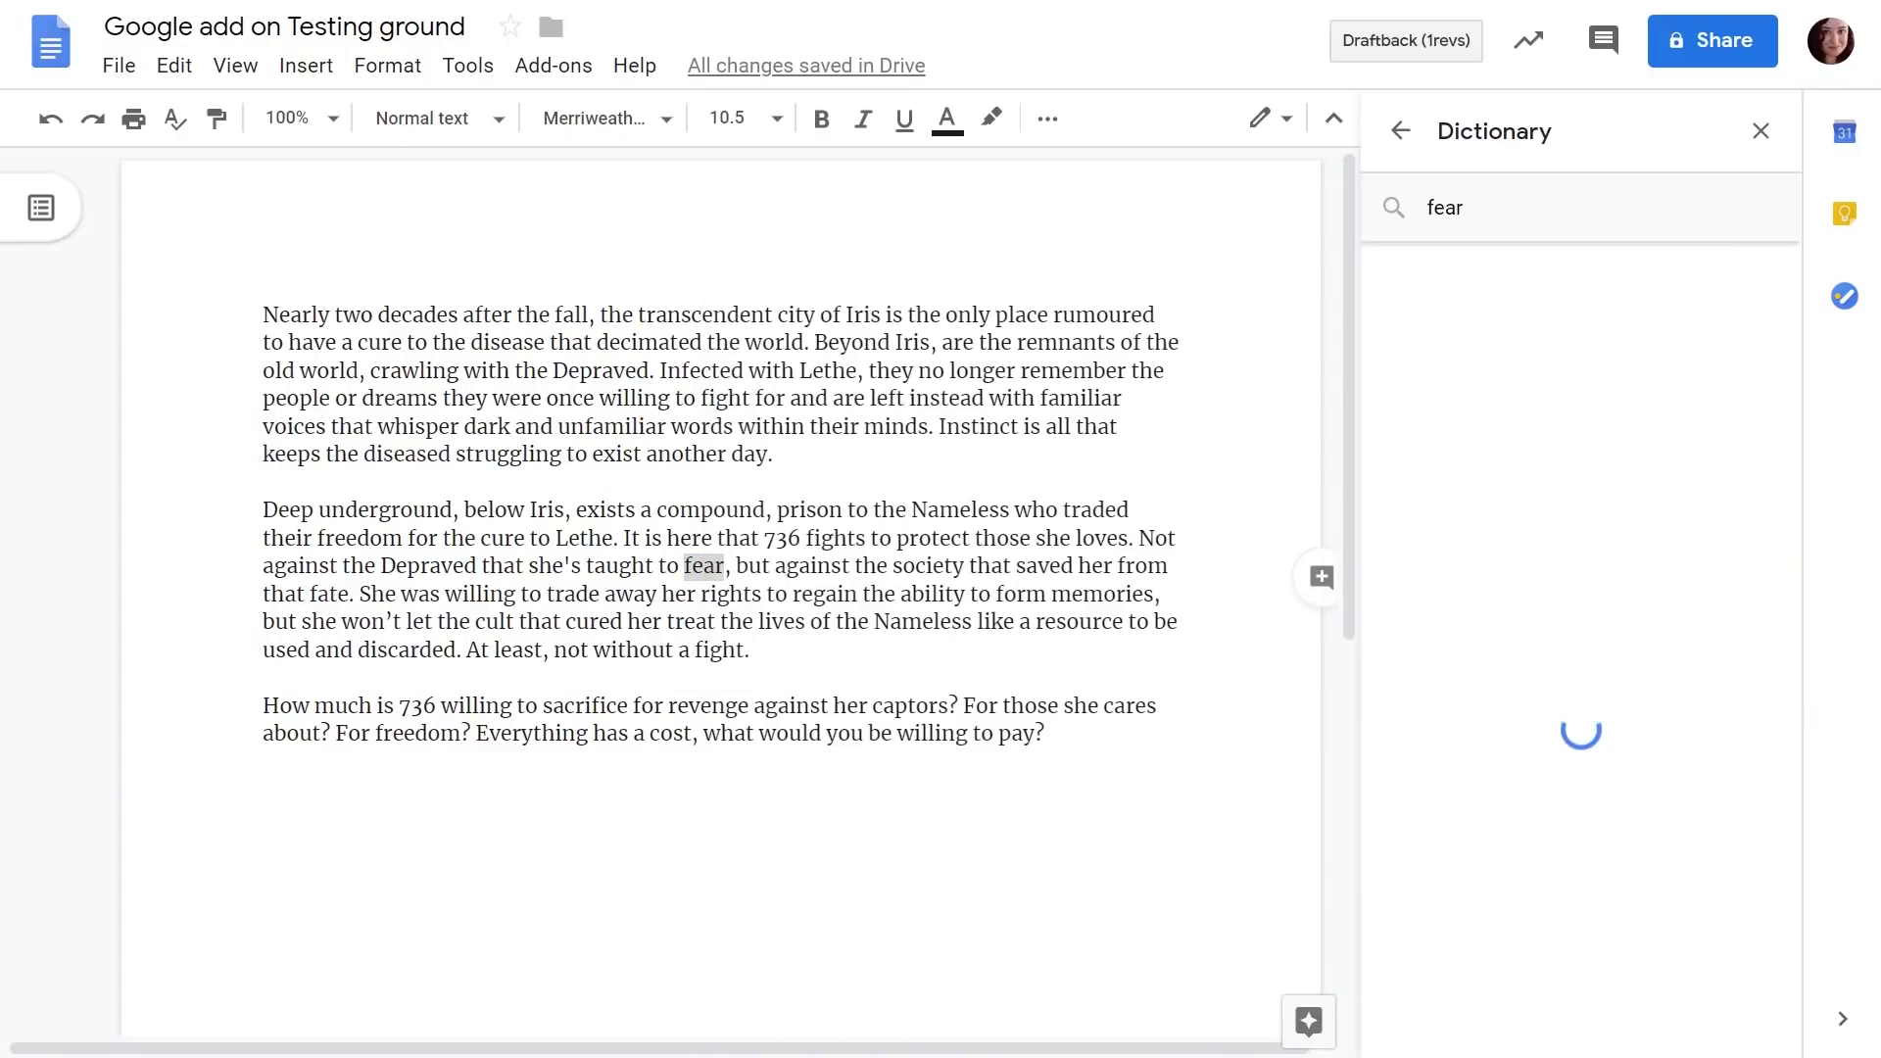
pyautogui.scroll(-2, 1548, 500)
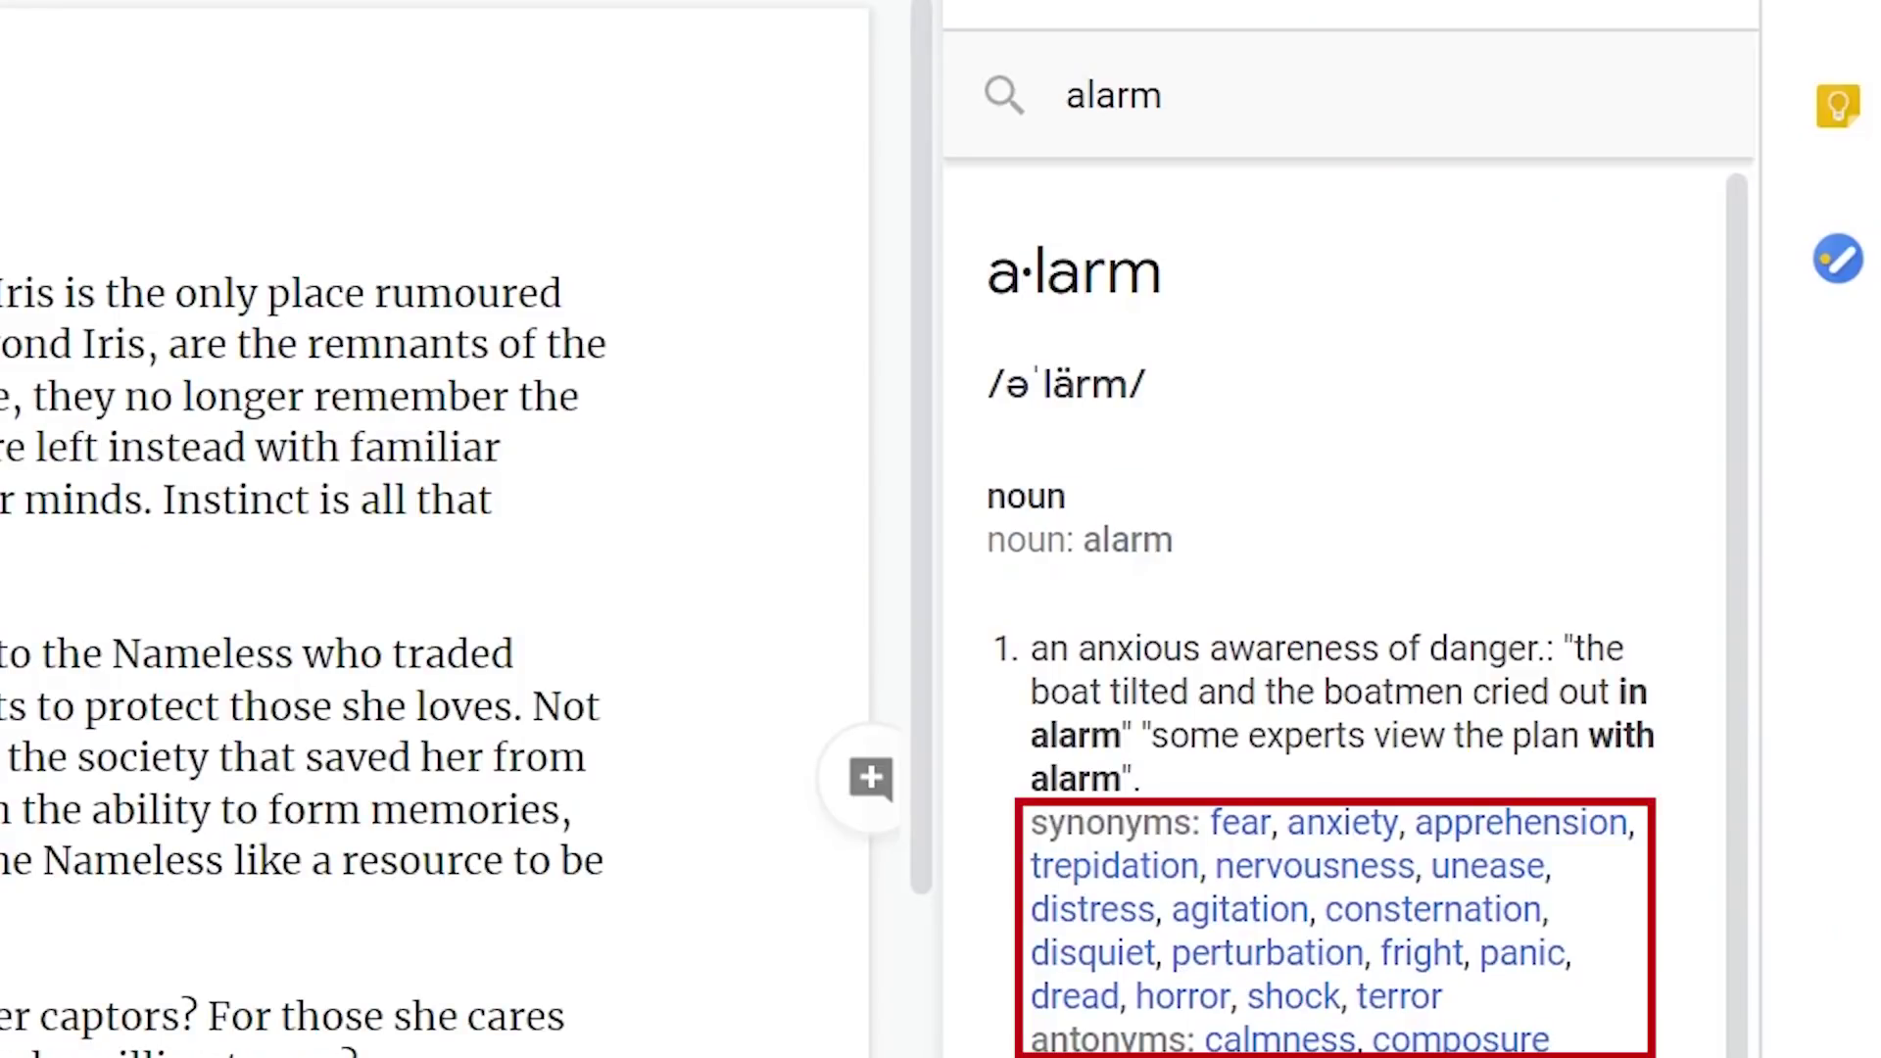
pyautogui.scroll(-2, 1352, 617)
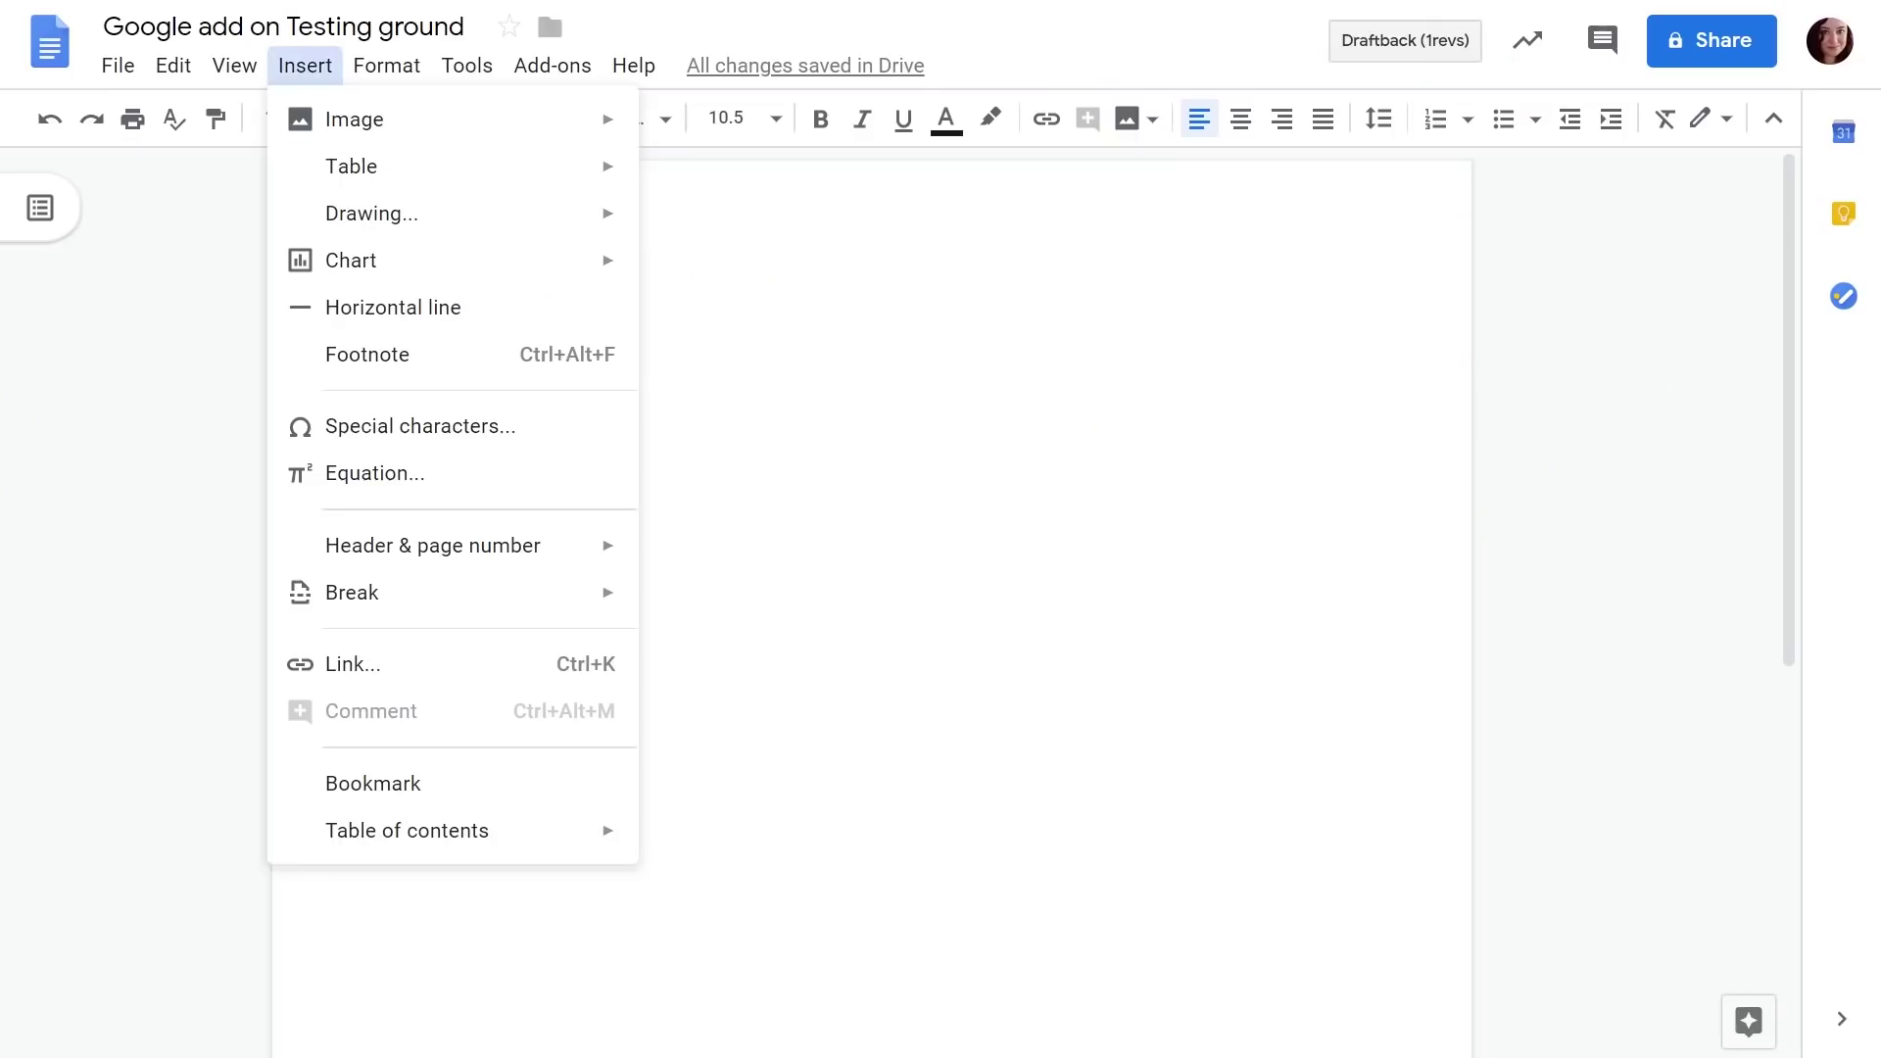
# - Start a new blank drawing and draw an oval circle near the canvas centre
pyautogui.press('Down')
pyautogui.press('Down')
pyautogui.press('Down')
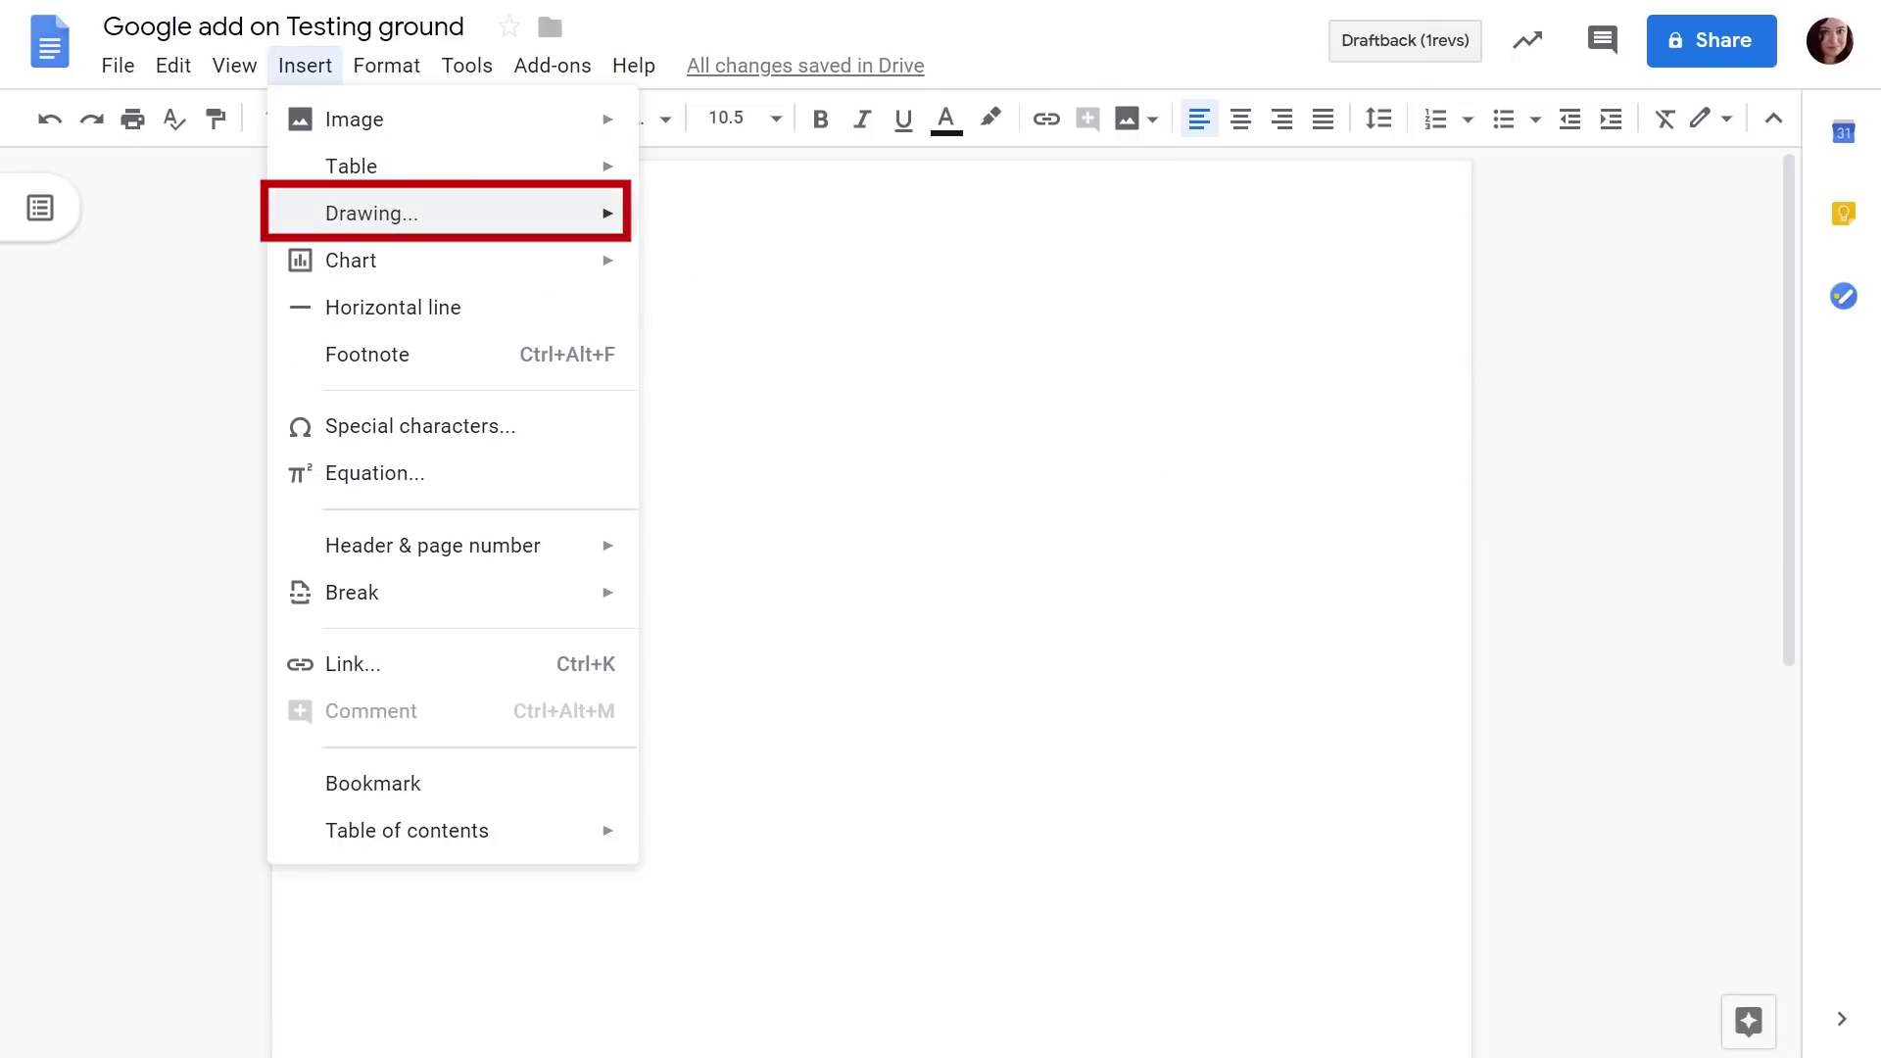
pyautogui.press('Right')
pyautogui.press('Return')
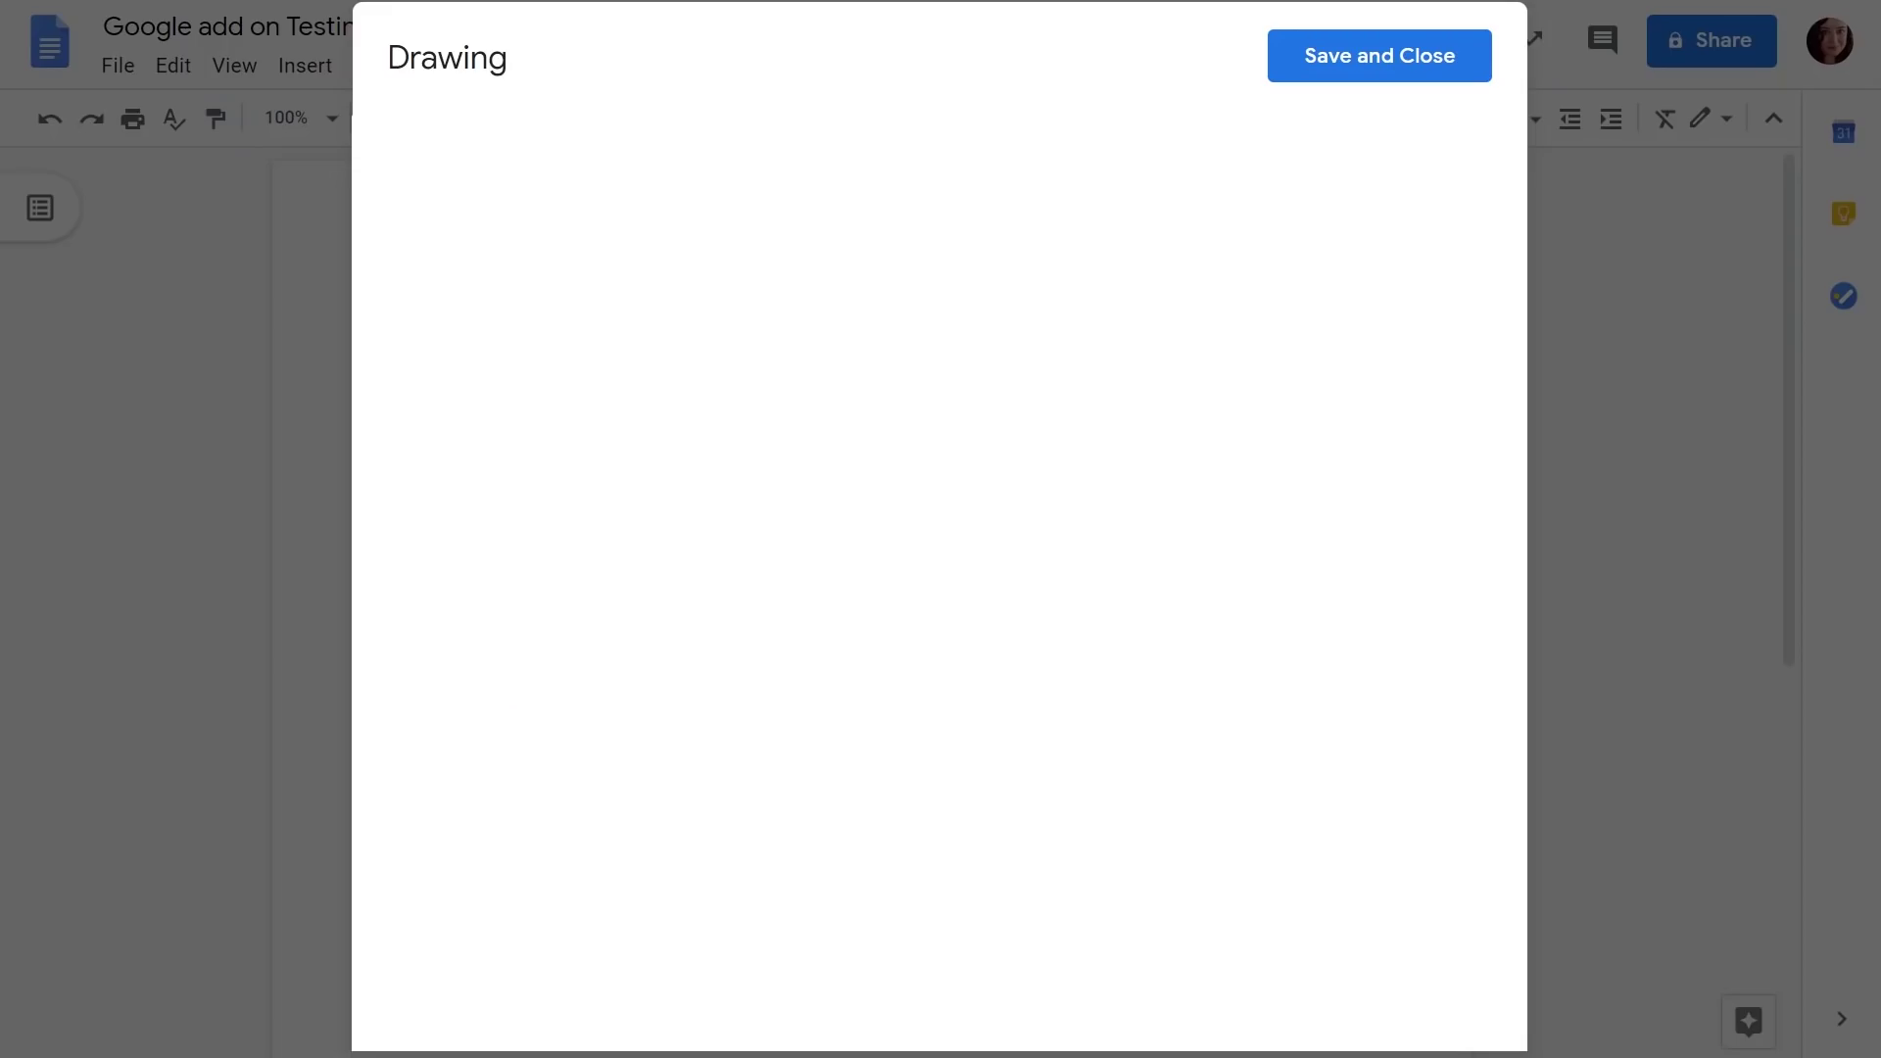
pyautogui.click(780, 145)
pyautogui.moveTo(789, 193)
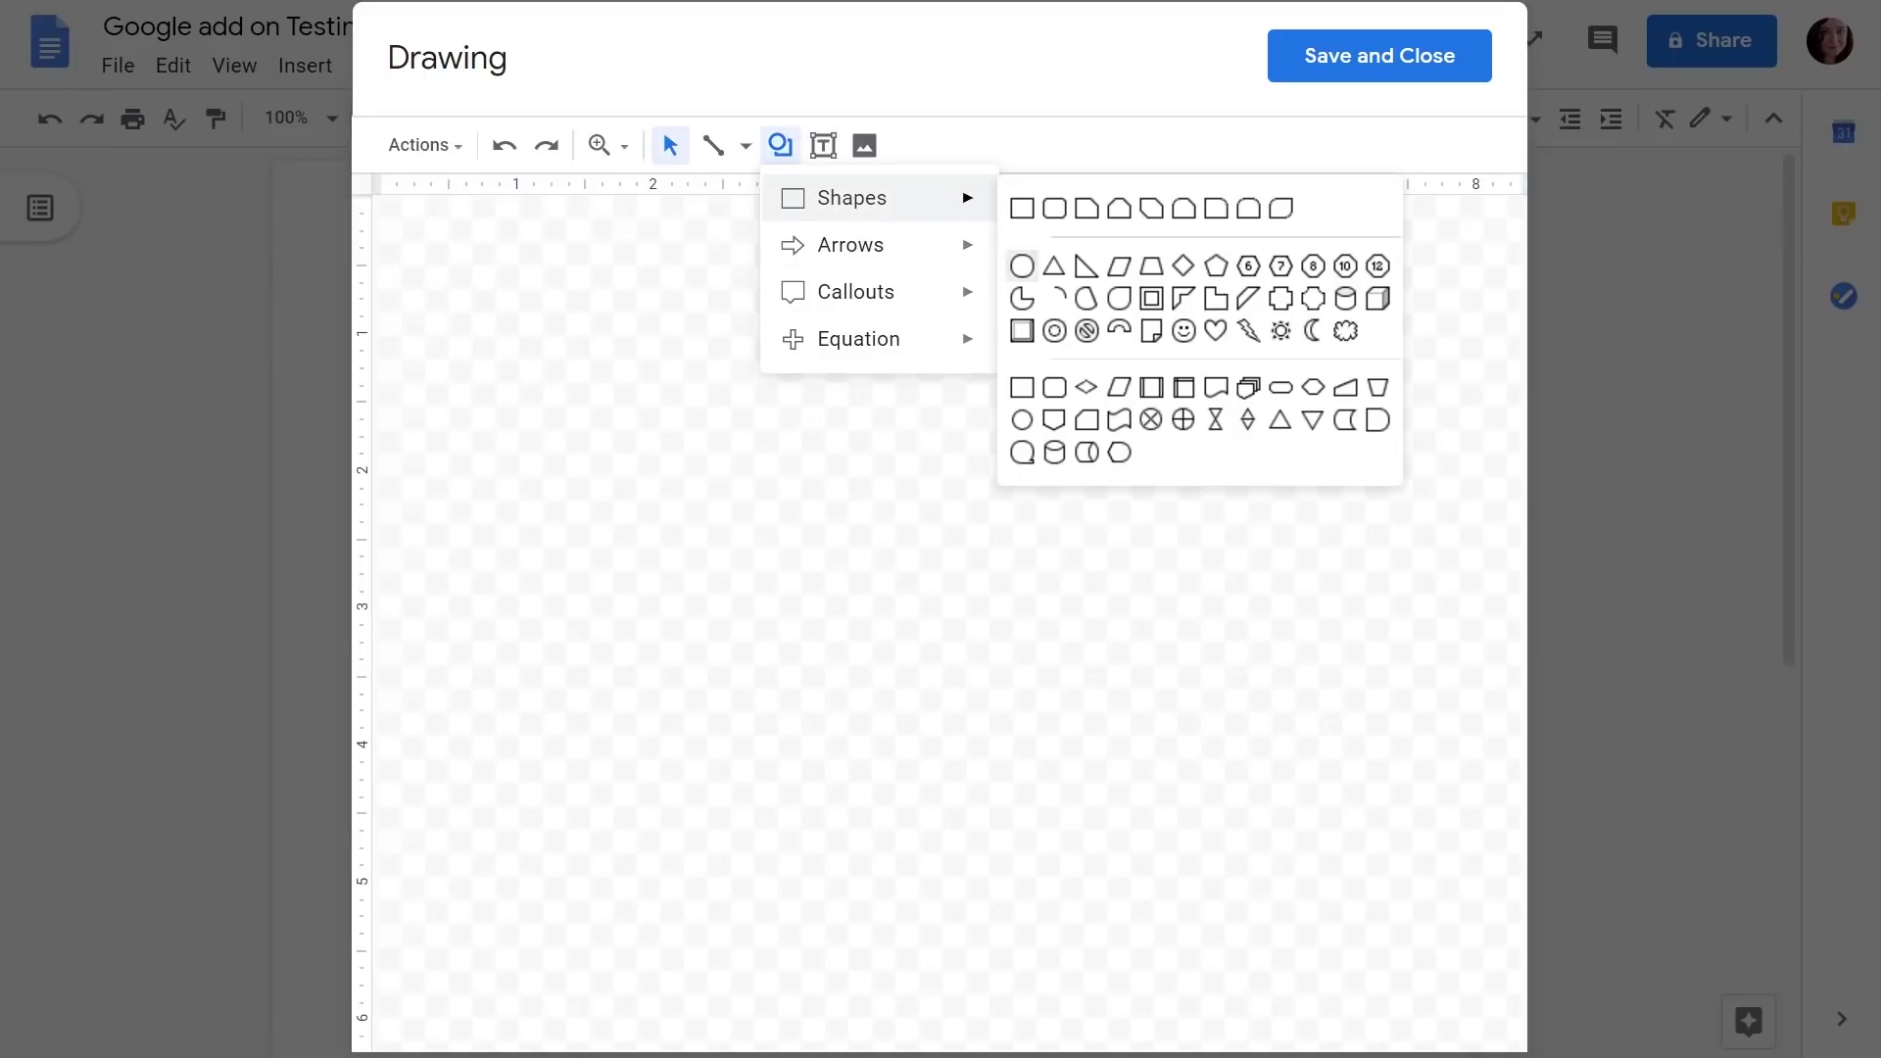
pyautogui.click(1021, 266)
pyautogui.moveTo(750, 452)
pyautogui.mouseDown()
pyautogui.moveTo(950, 624)
pyautogui.moveTo(959, 660)
pyautogui.mouseUp()
# - Fill the circle purple and add a text box inside it
pyautogui.click(918, 145)
pyautogui.click(1117, 304)
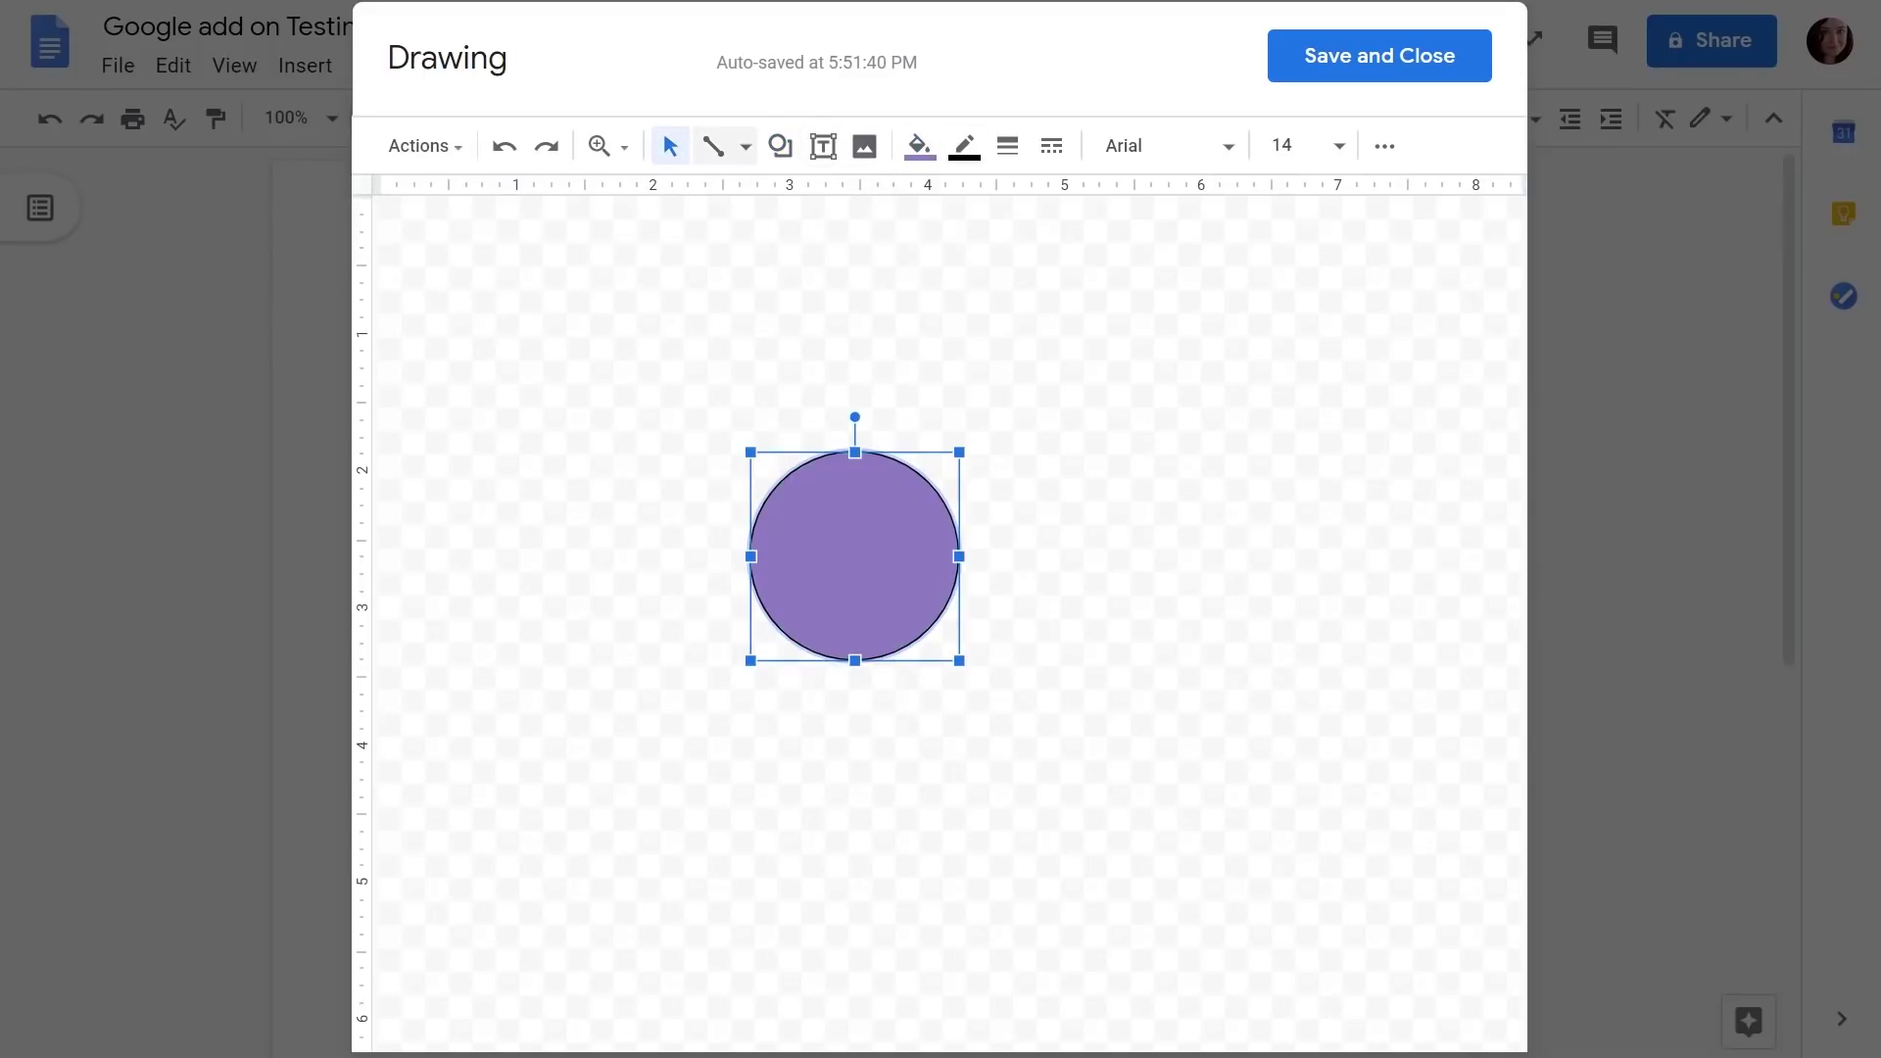
pyautogui.moveTo(816, 533); pyautogui.dragTo(918, 577)
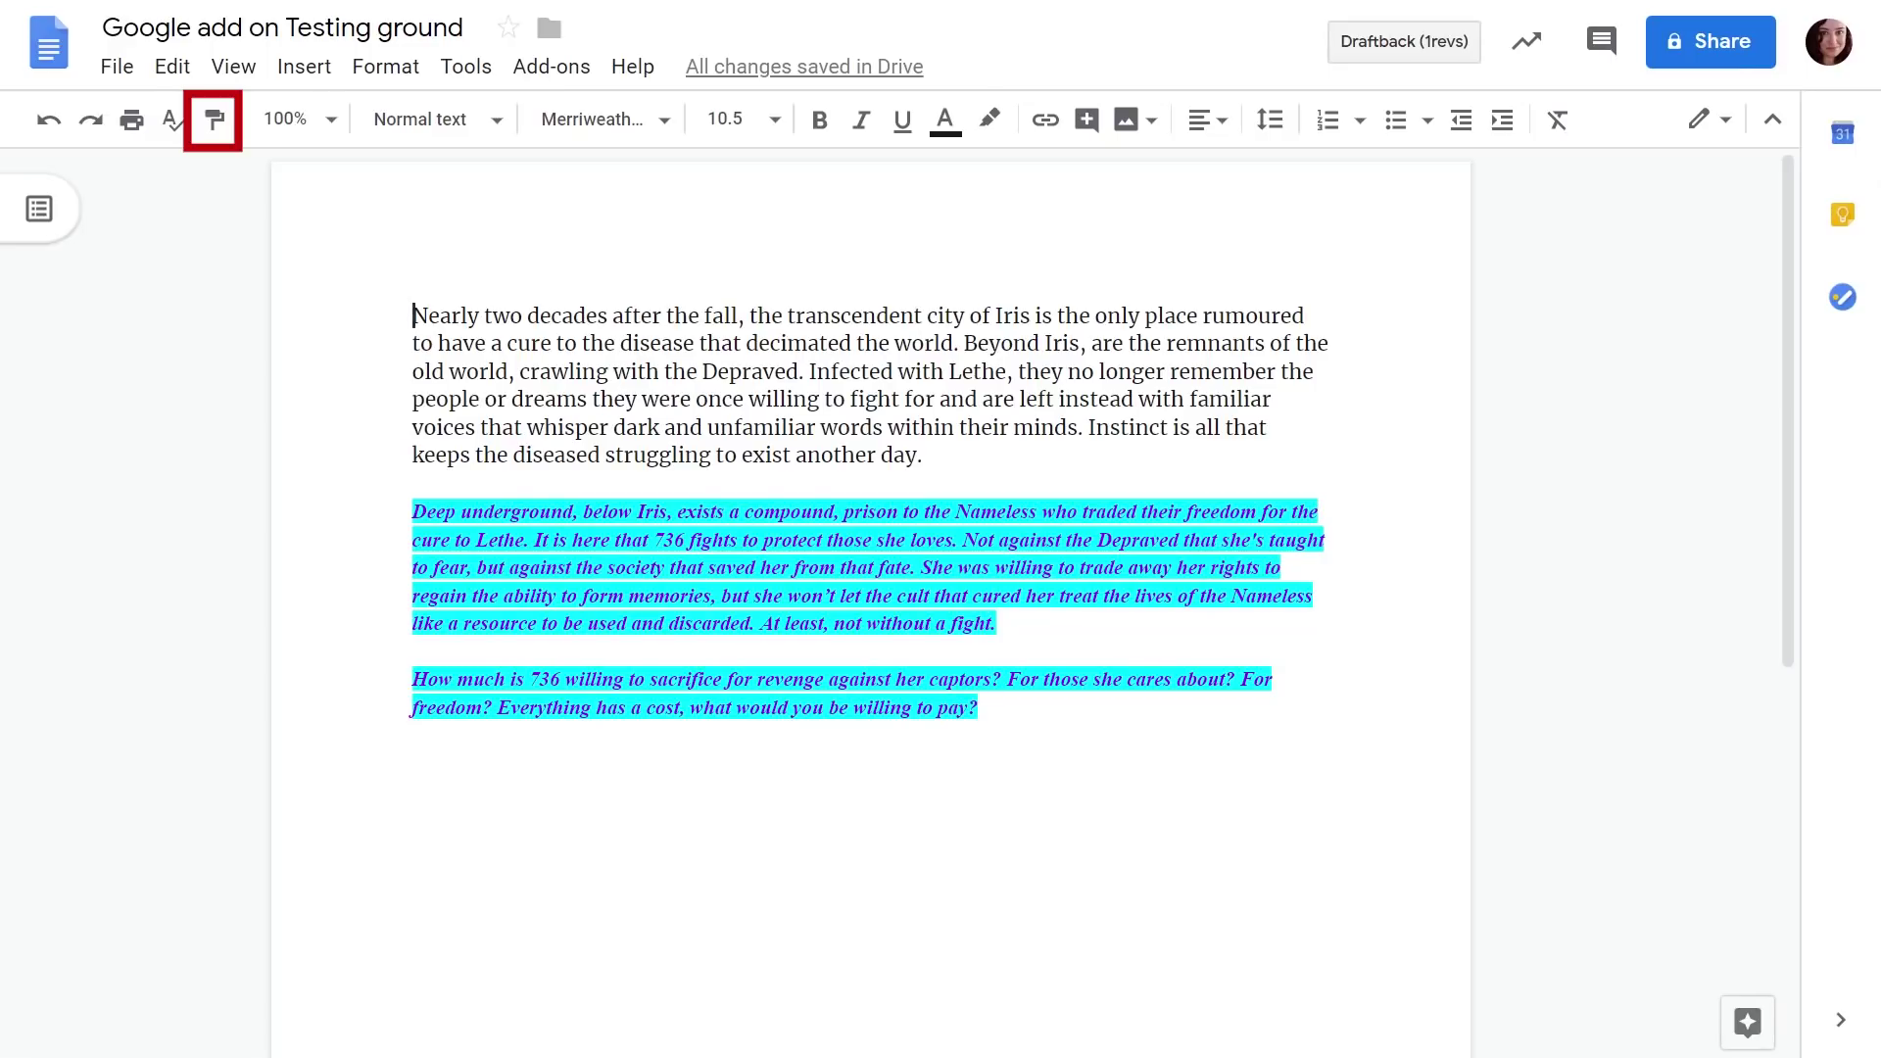
# - Copy the first paragraph's formatting onto paragraphs two and three with Paint format
pyautogui.moveTo(412, 315); pyautogui.dragTo(742, 372)
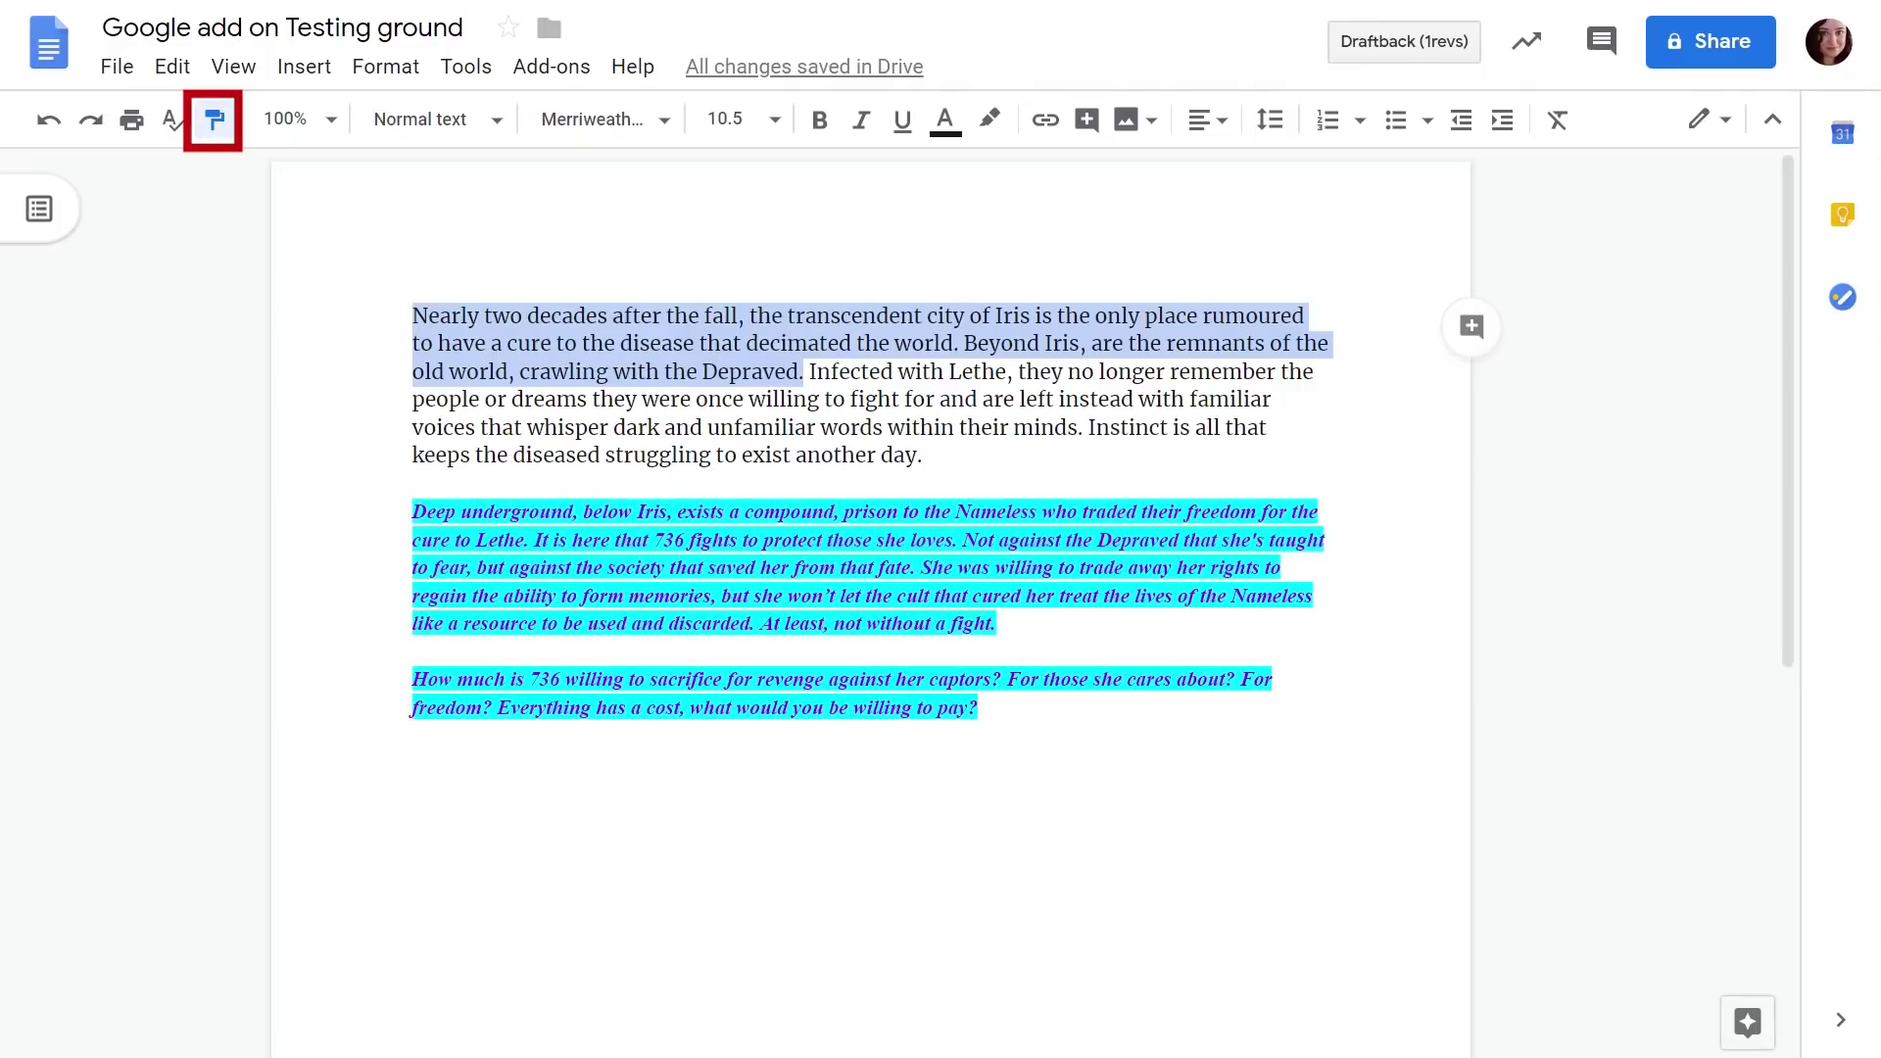
pyautogui.moveTo(413, 511); pyautogui.dragTo(977, 707)
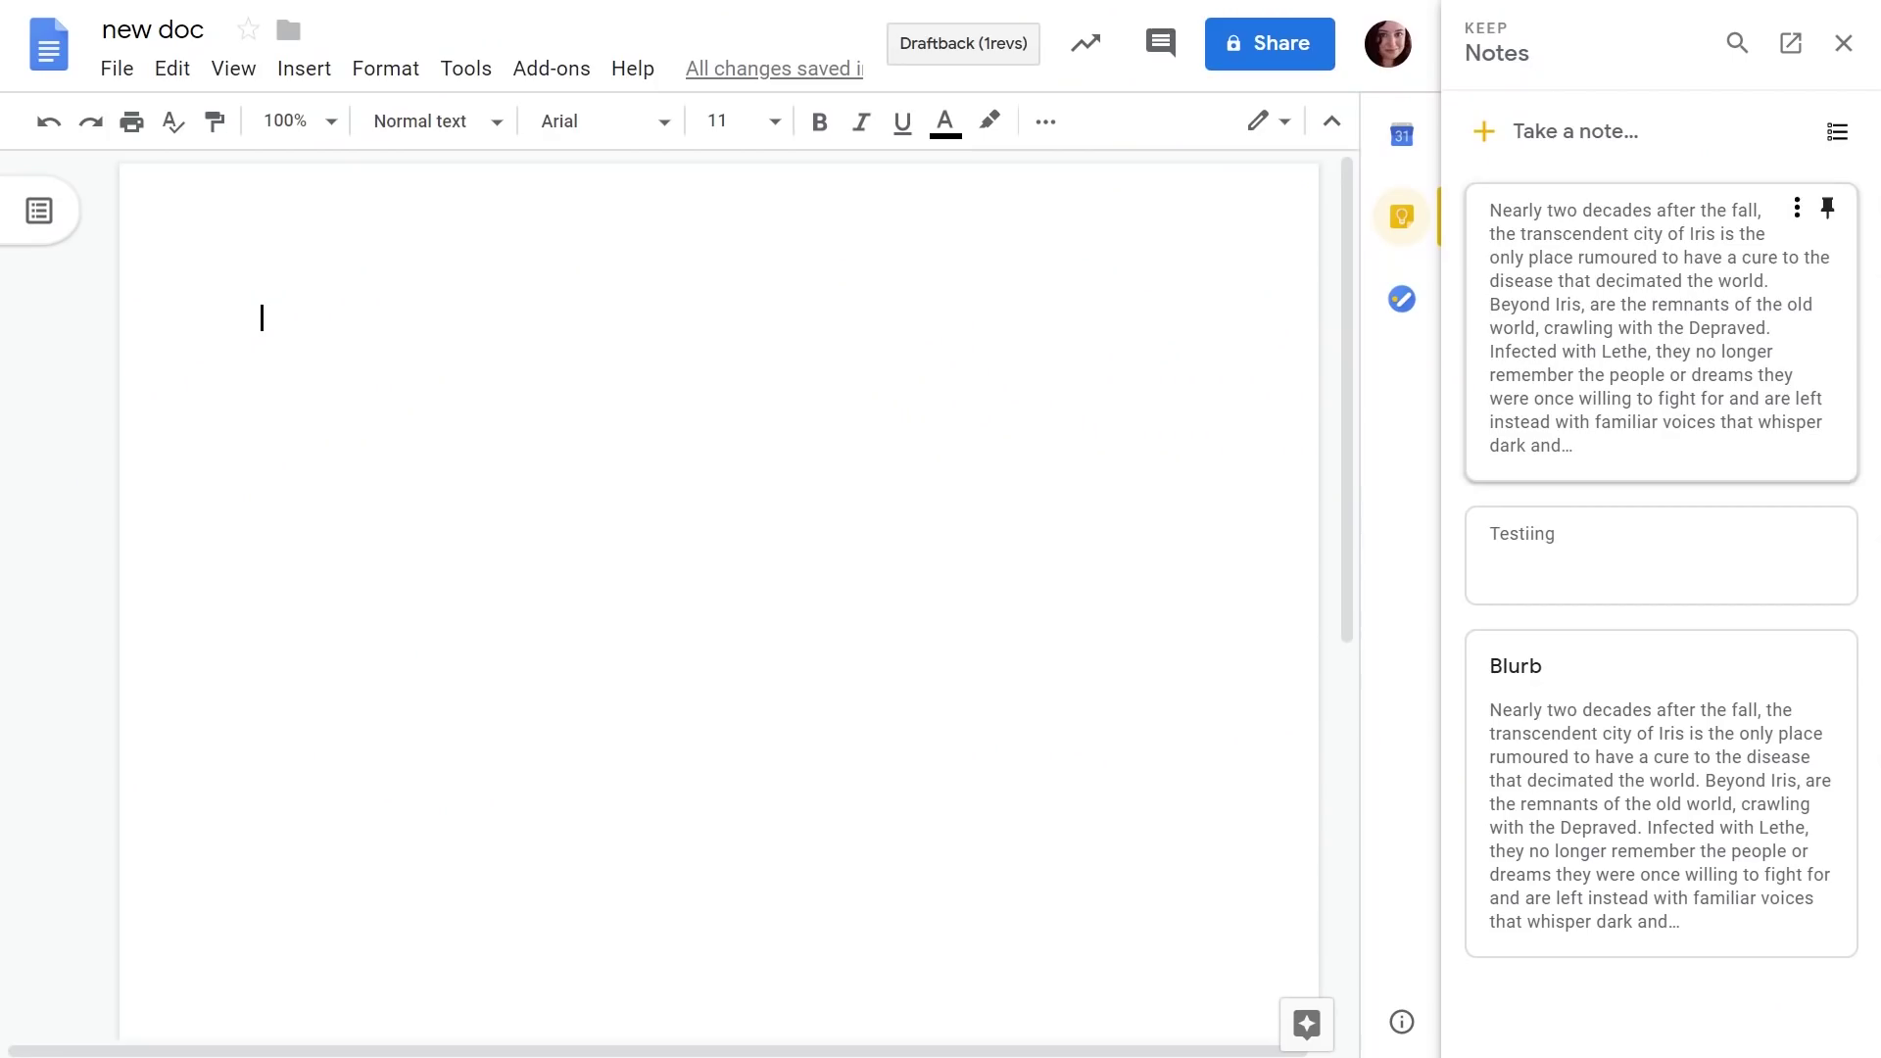
# - Drag the Iris blurb note, then the Test scene note below it, from Keep into the document
pyautogui.moveTo(1666, 255); pyautogui.dragTo(378, 487)
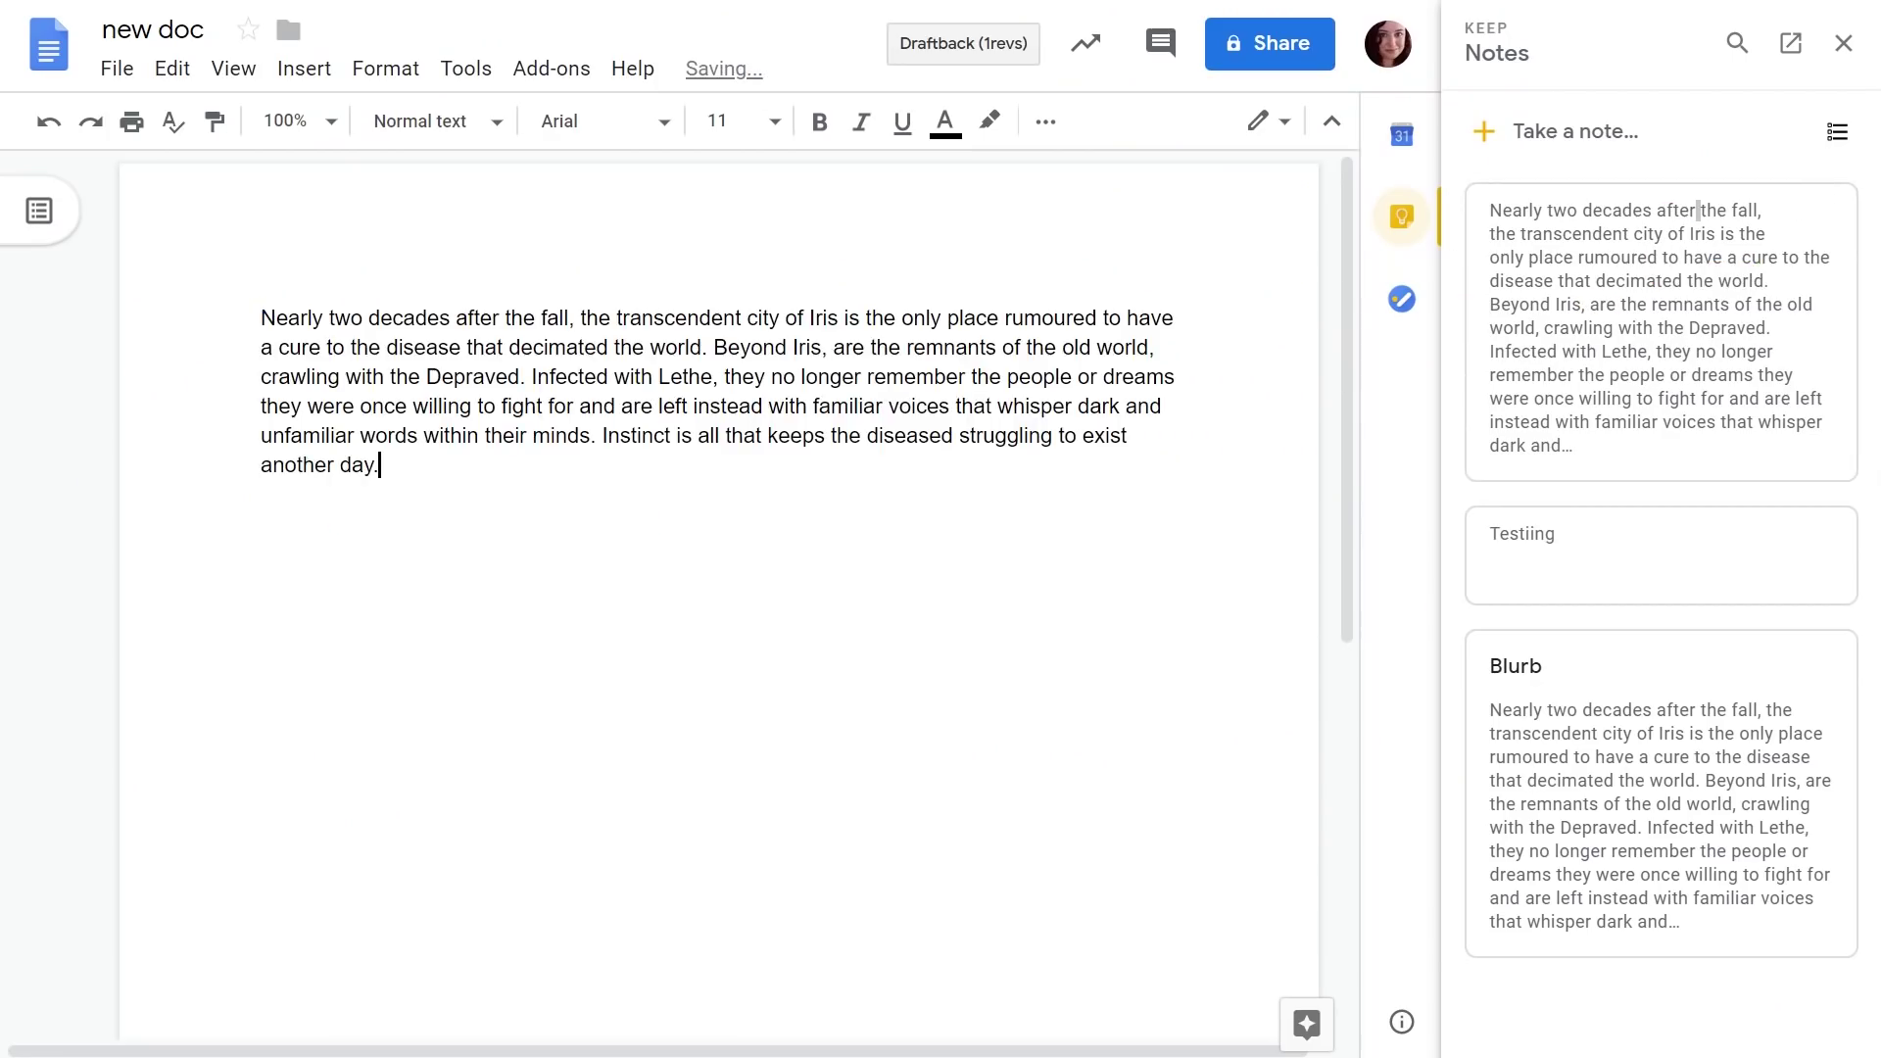
pyautogui.click(1797, 208)
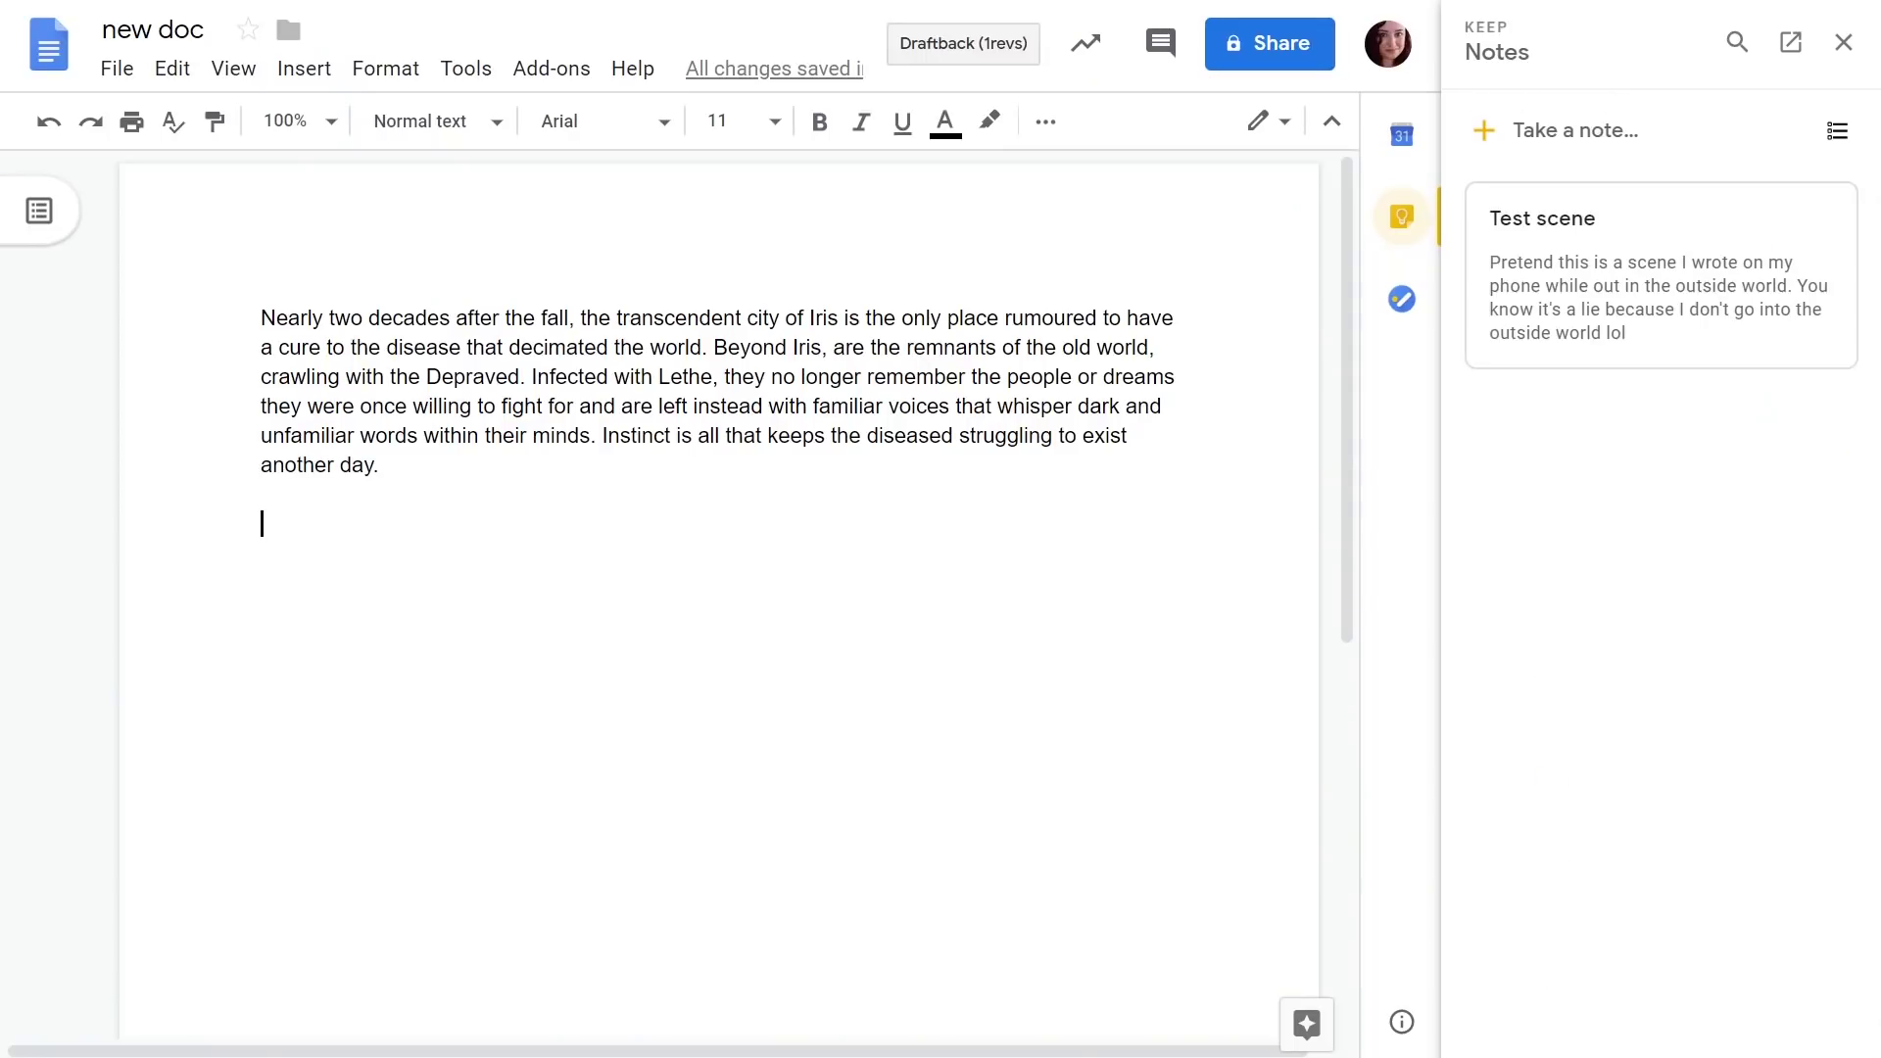
pyautogui.moveTo(1617, 284); pyautogui.dragTo(451, 676)
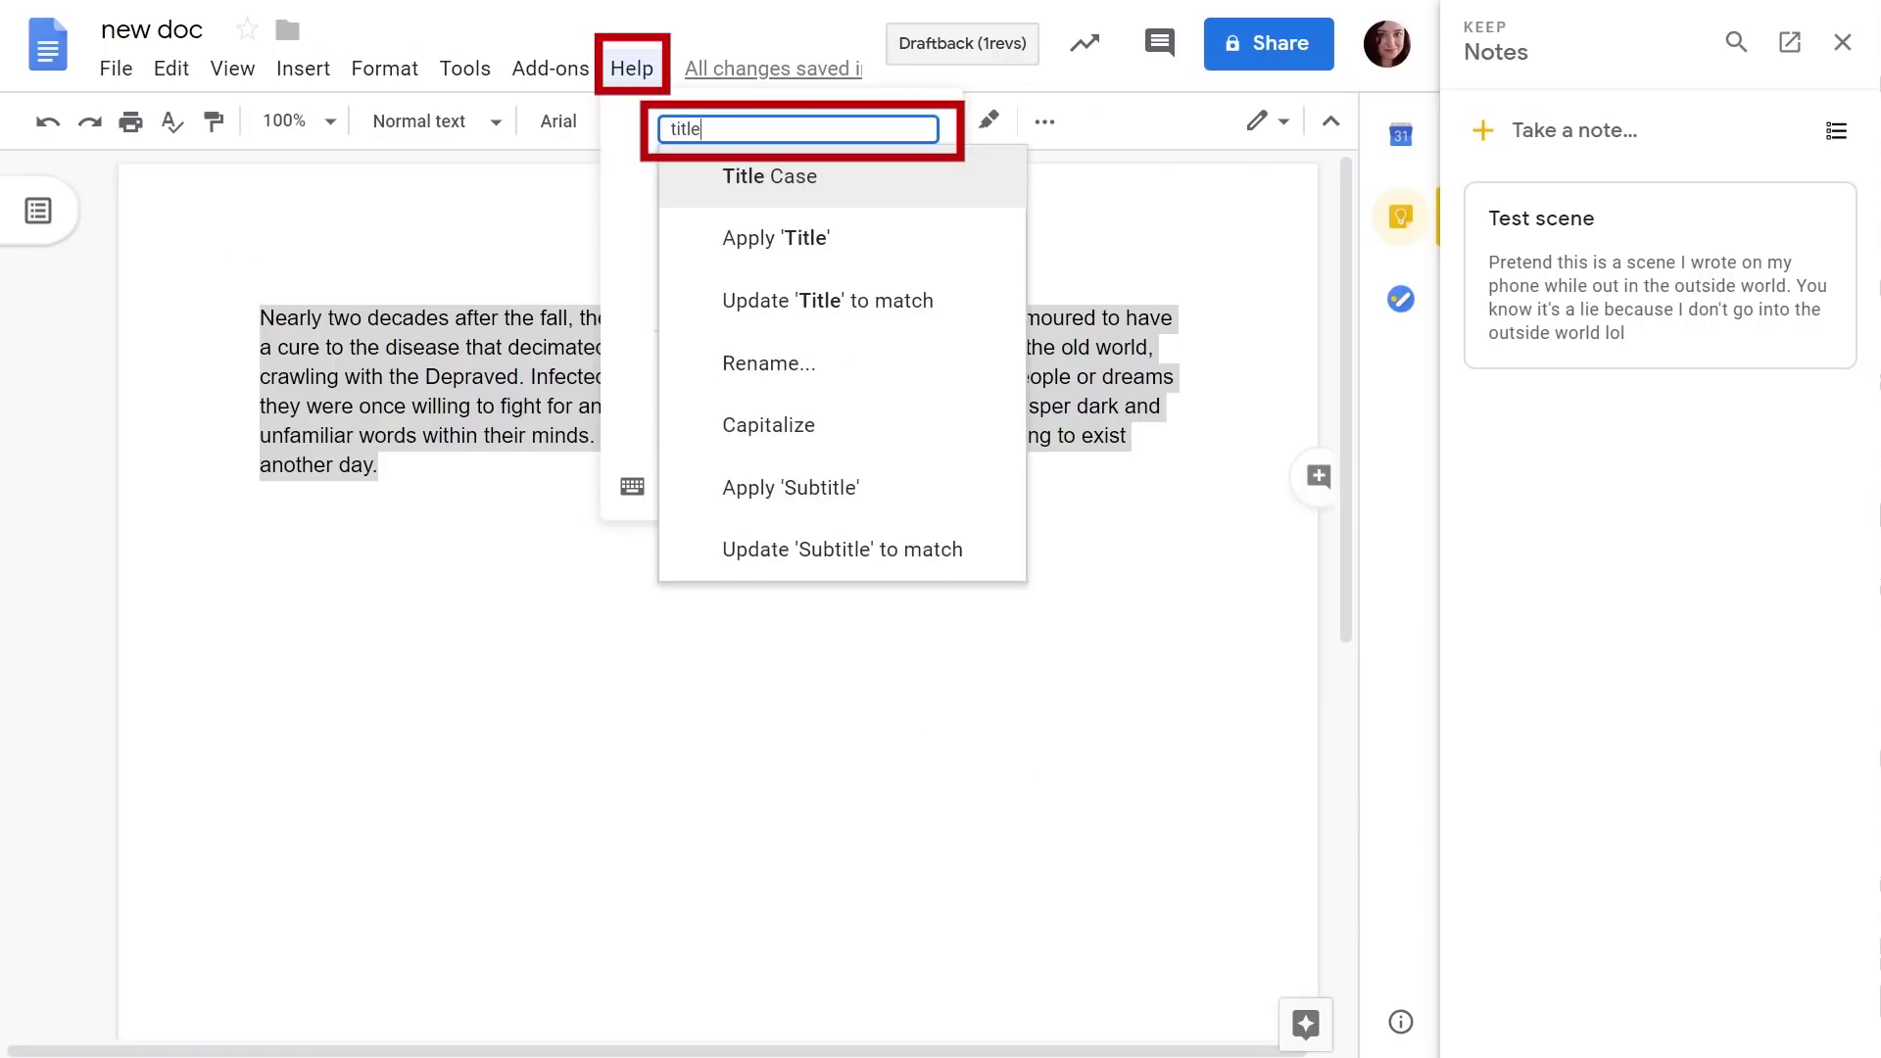
# - Apply Title Case, then All caps, to the blurb paragraph through menu search
pyautogui.press('Return')
pyautogui.hotkey('alt', '/')
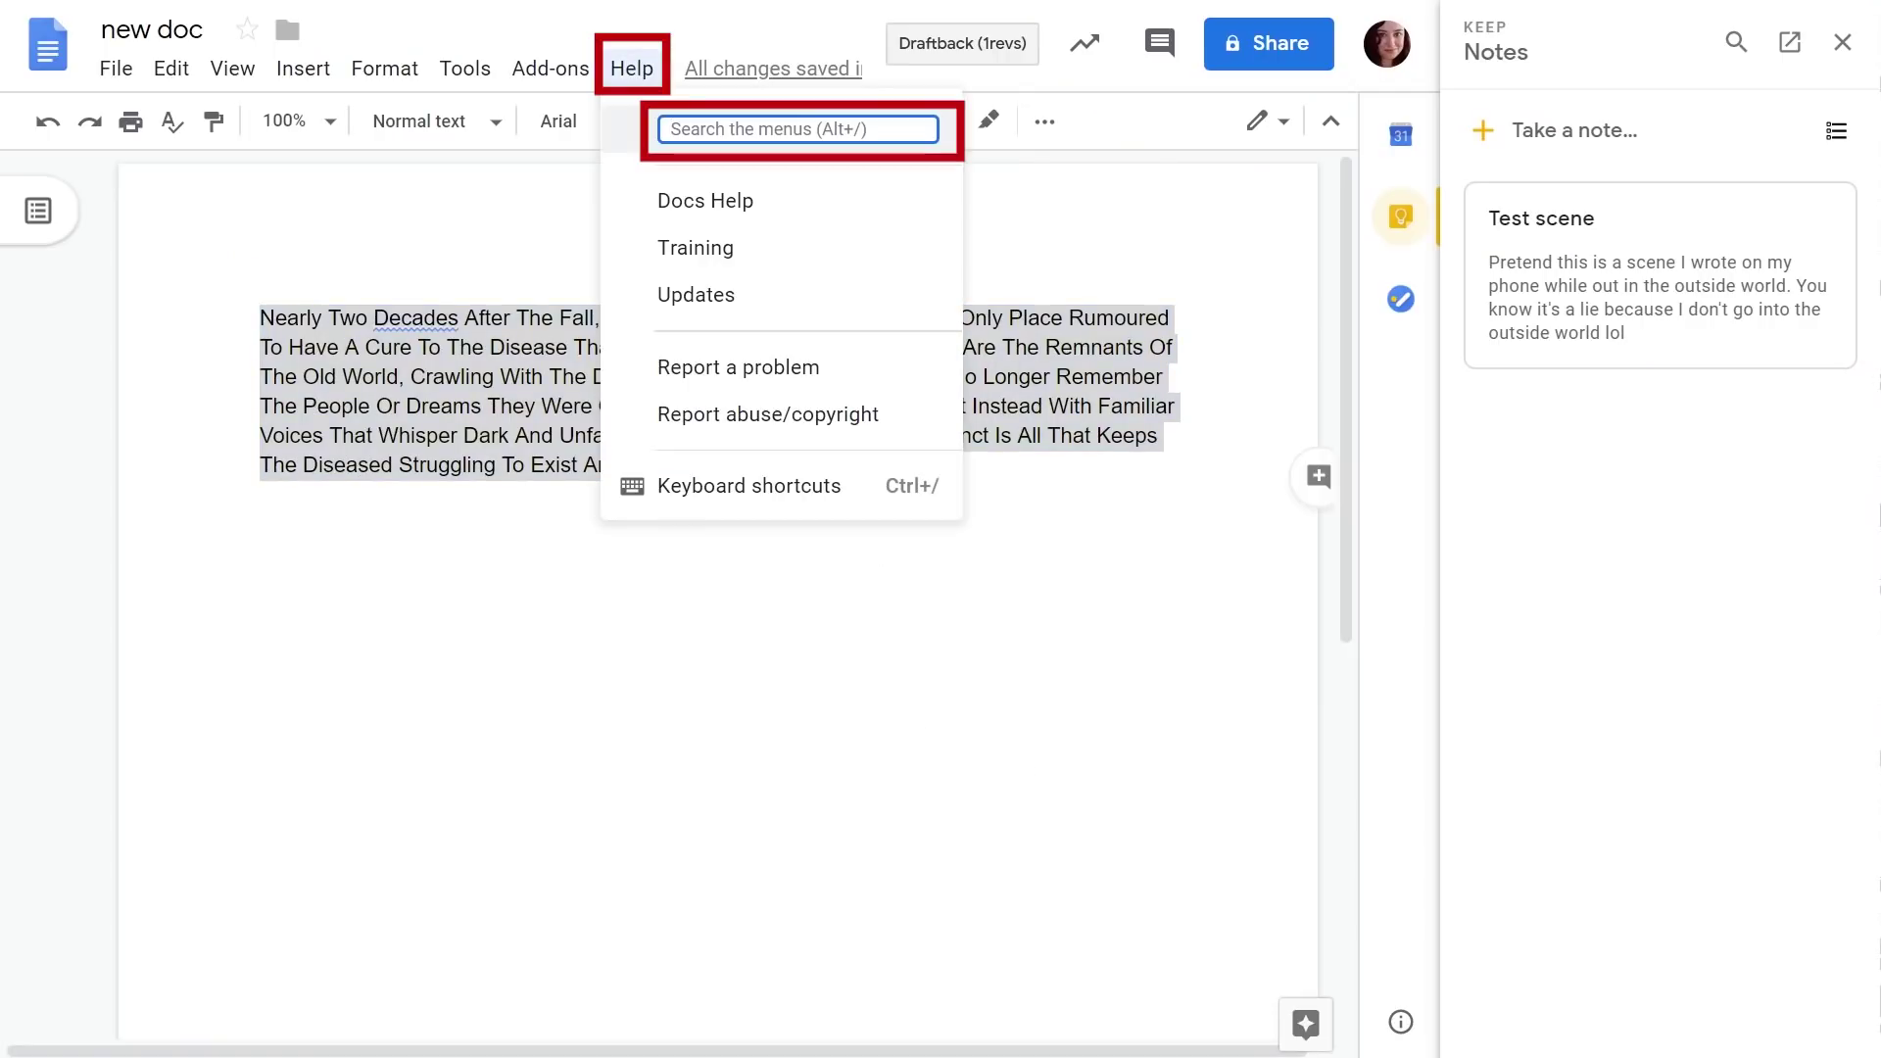
pyautogui.write('caps')
pyautogui.press('Return')
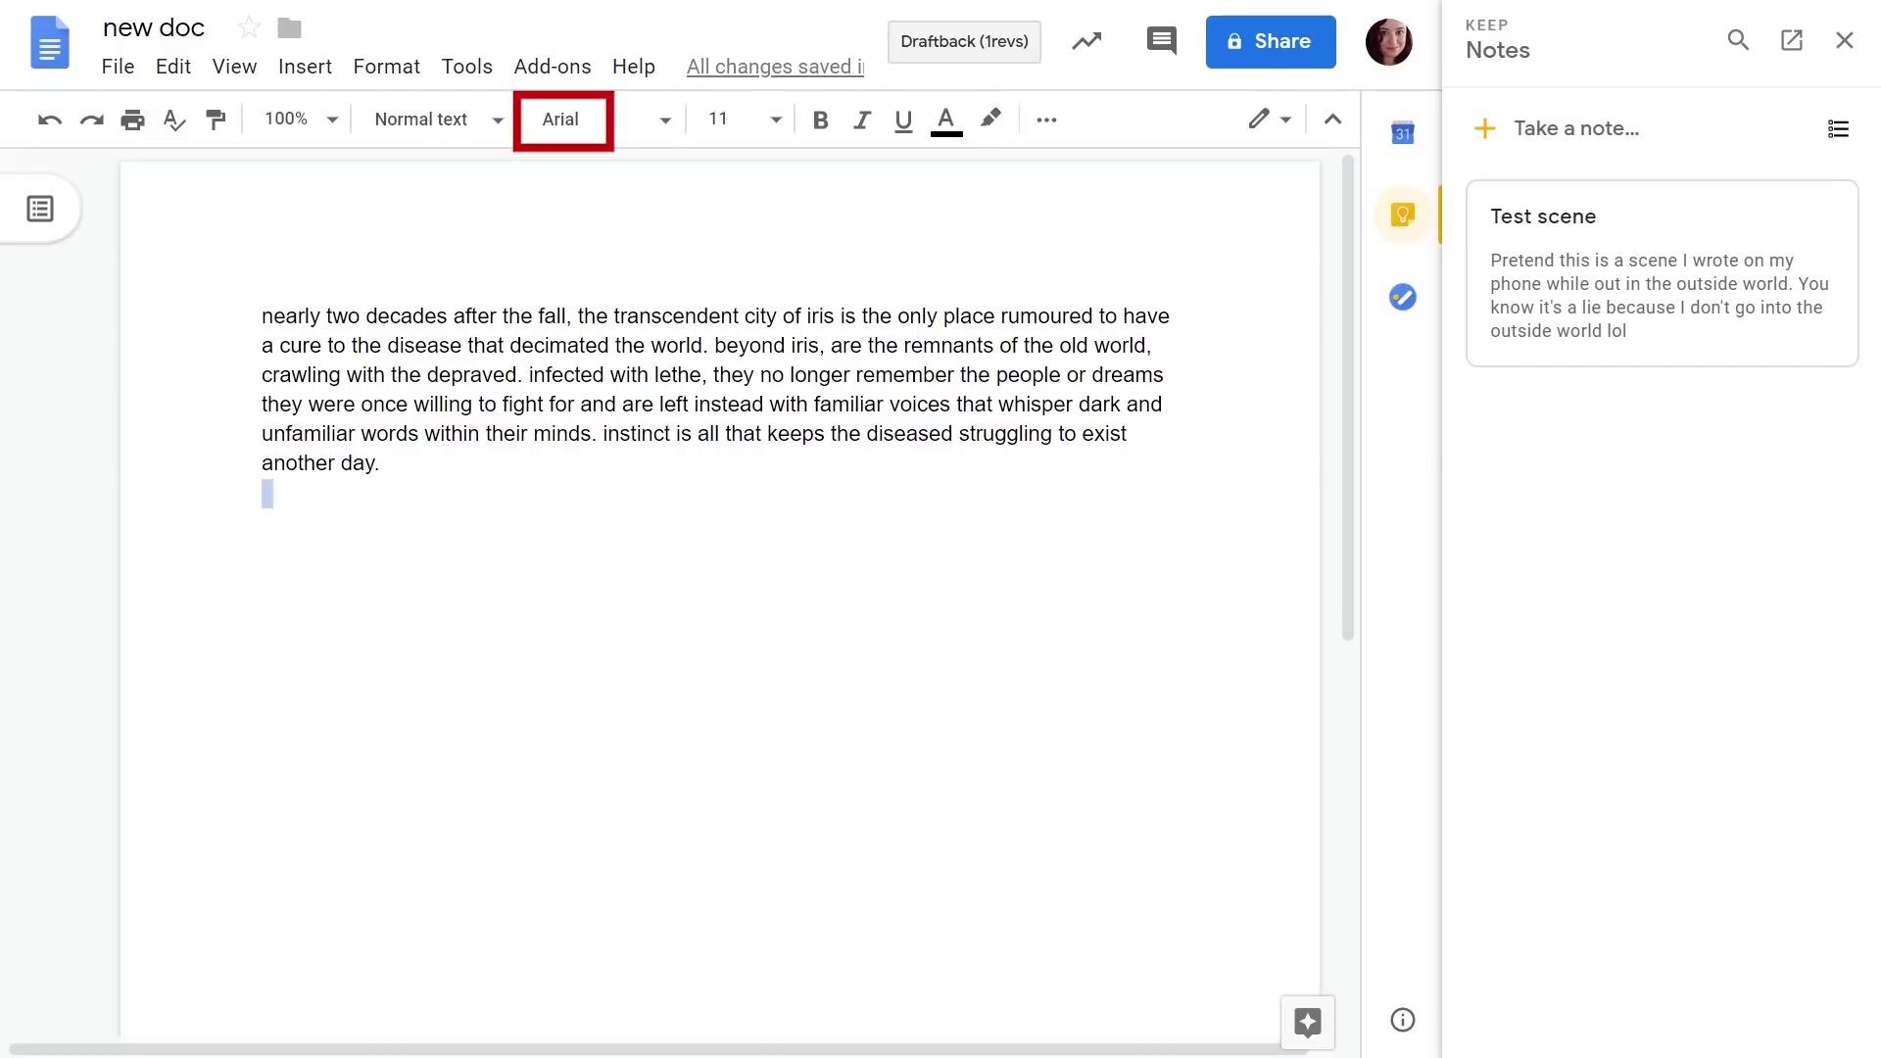
# - Set the whole paragraph in Indie Flower, added from the More fonts handwriting list
pyautogui.hotkey('ctrl', 'a')
pyautogui.click(562, 118)
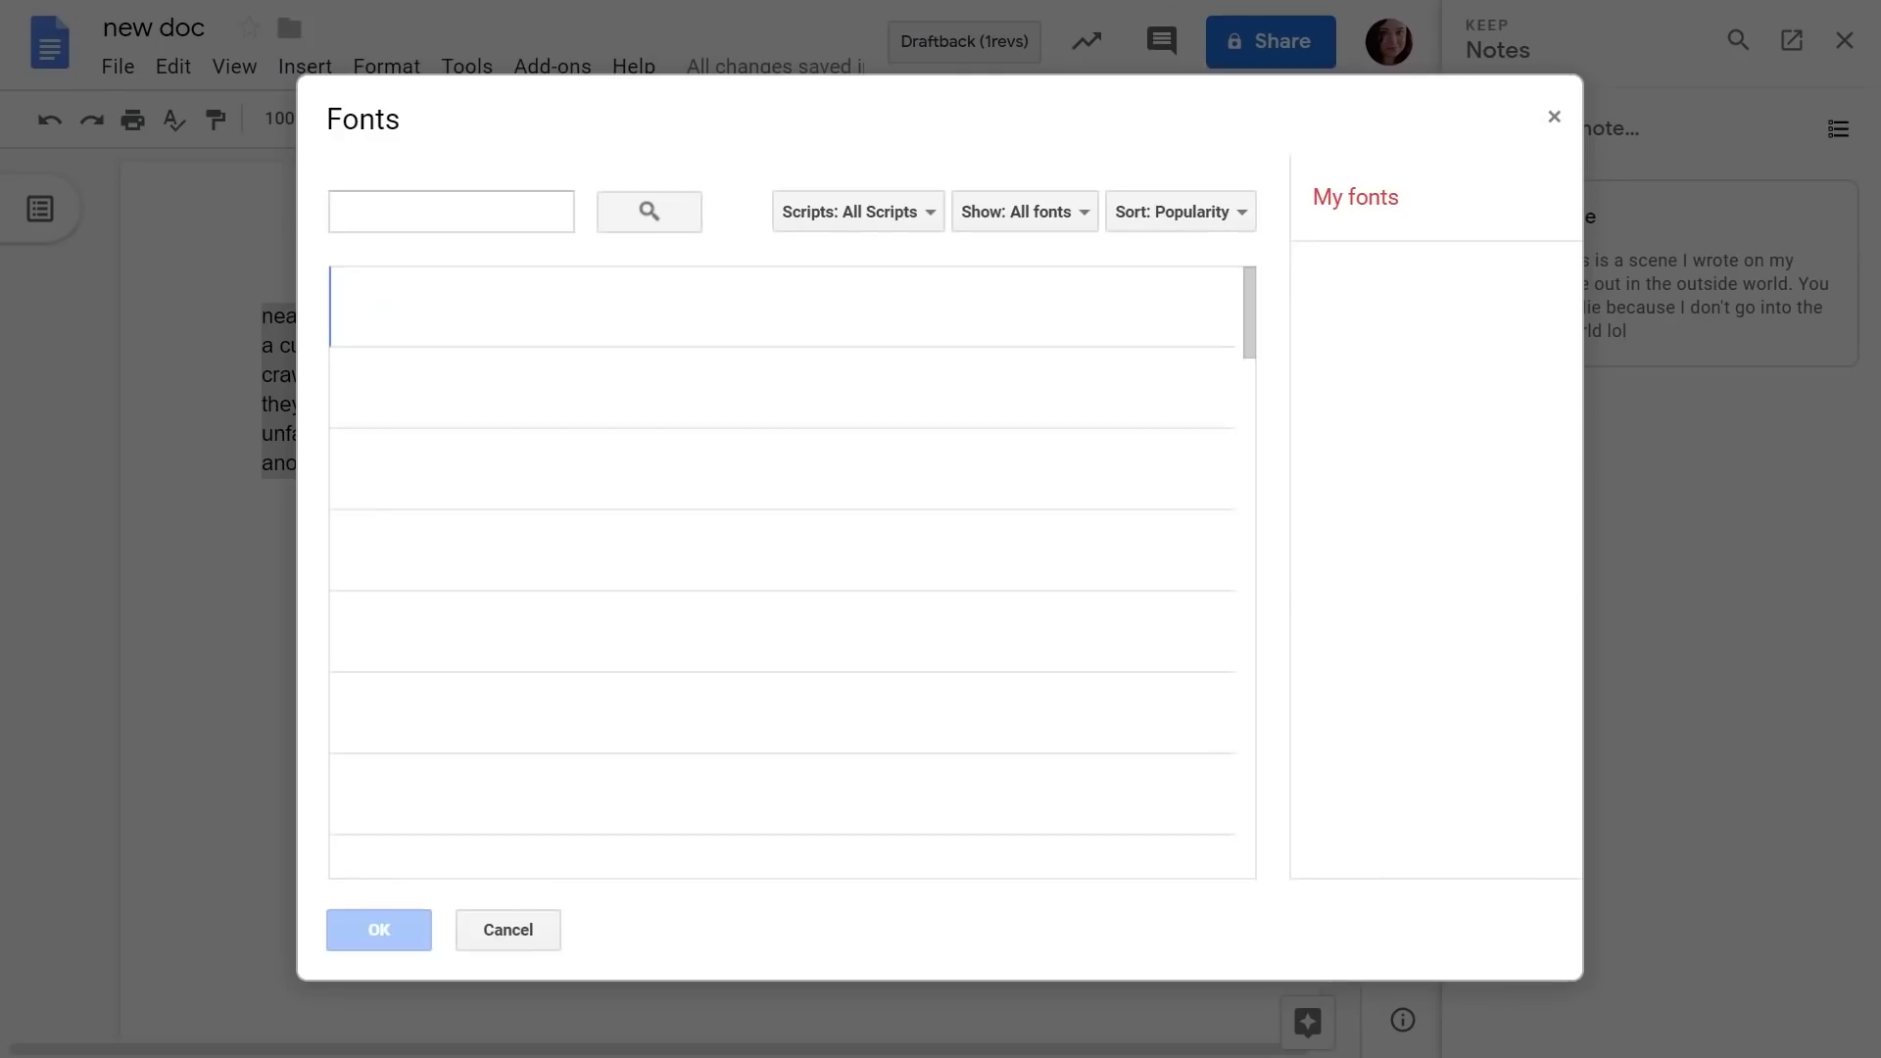
pyautogui.scroll(-5, 792, 568)
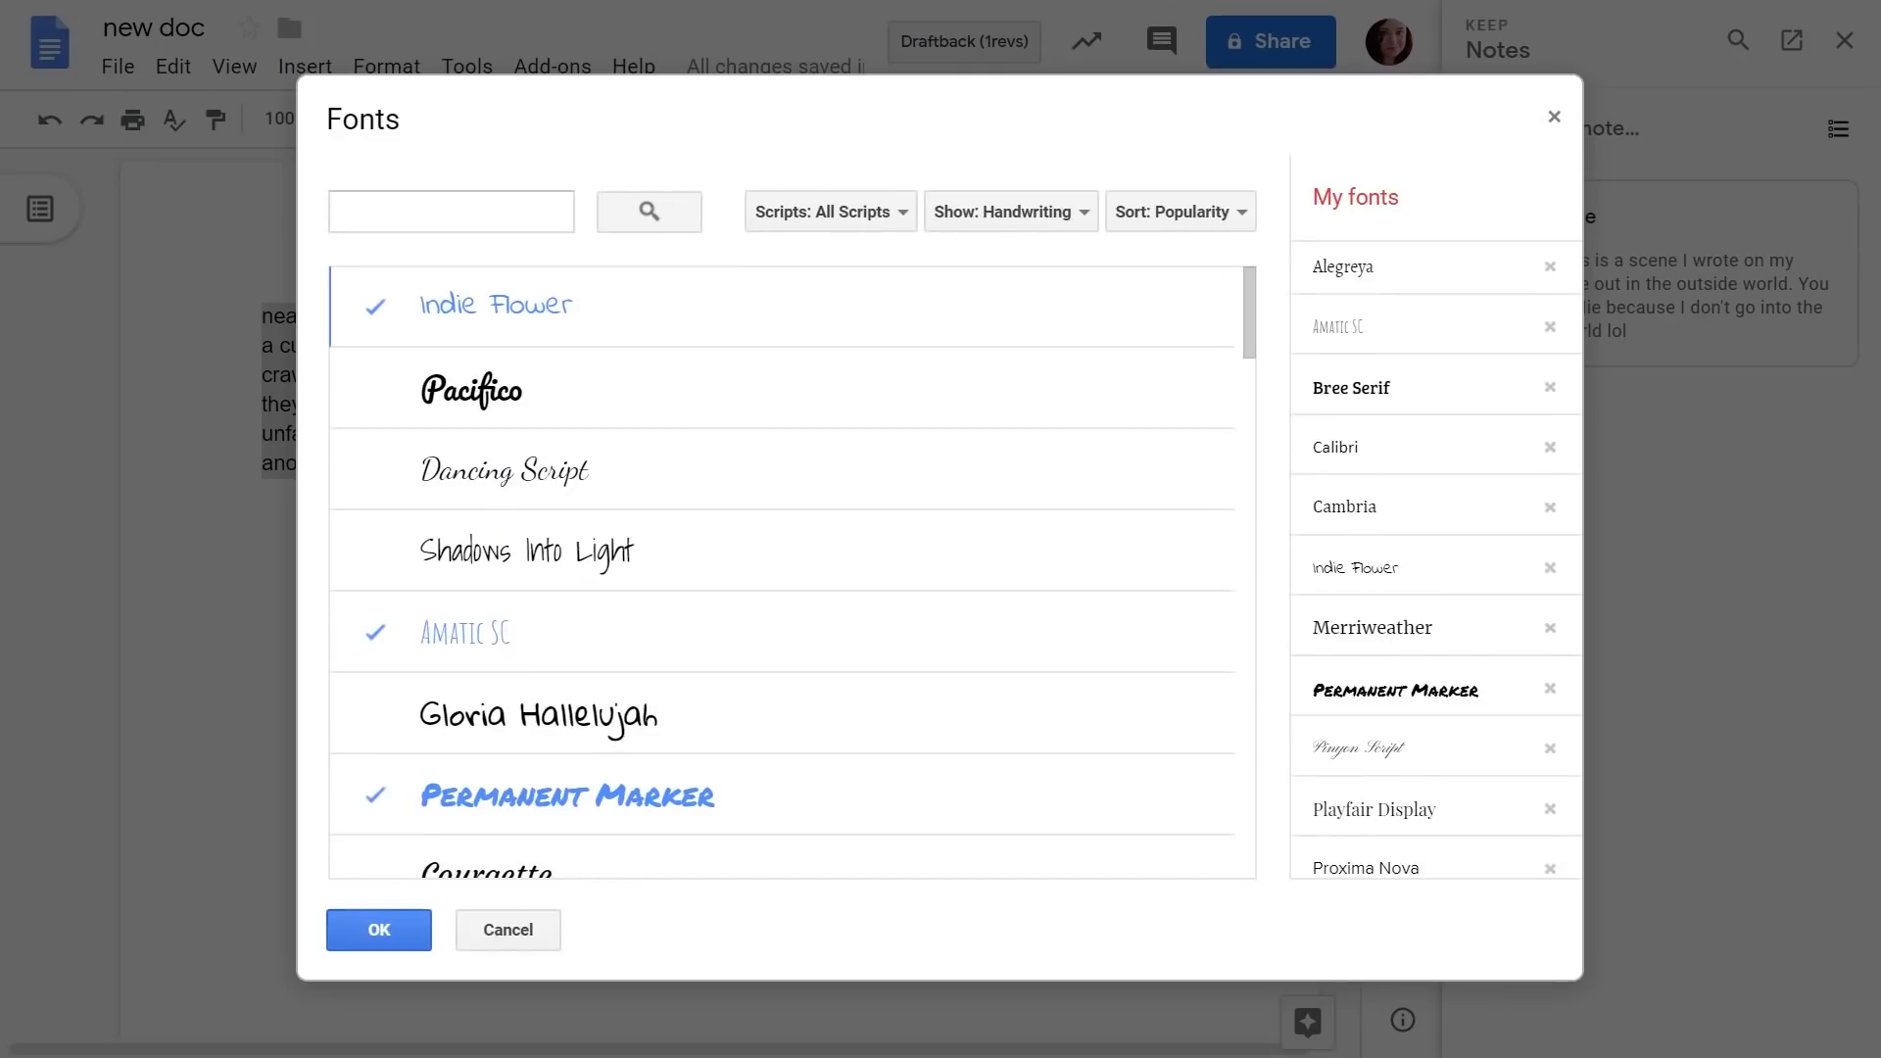
pyautogui.click(379, 930)
pyautogui.click(725, 118)
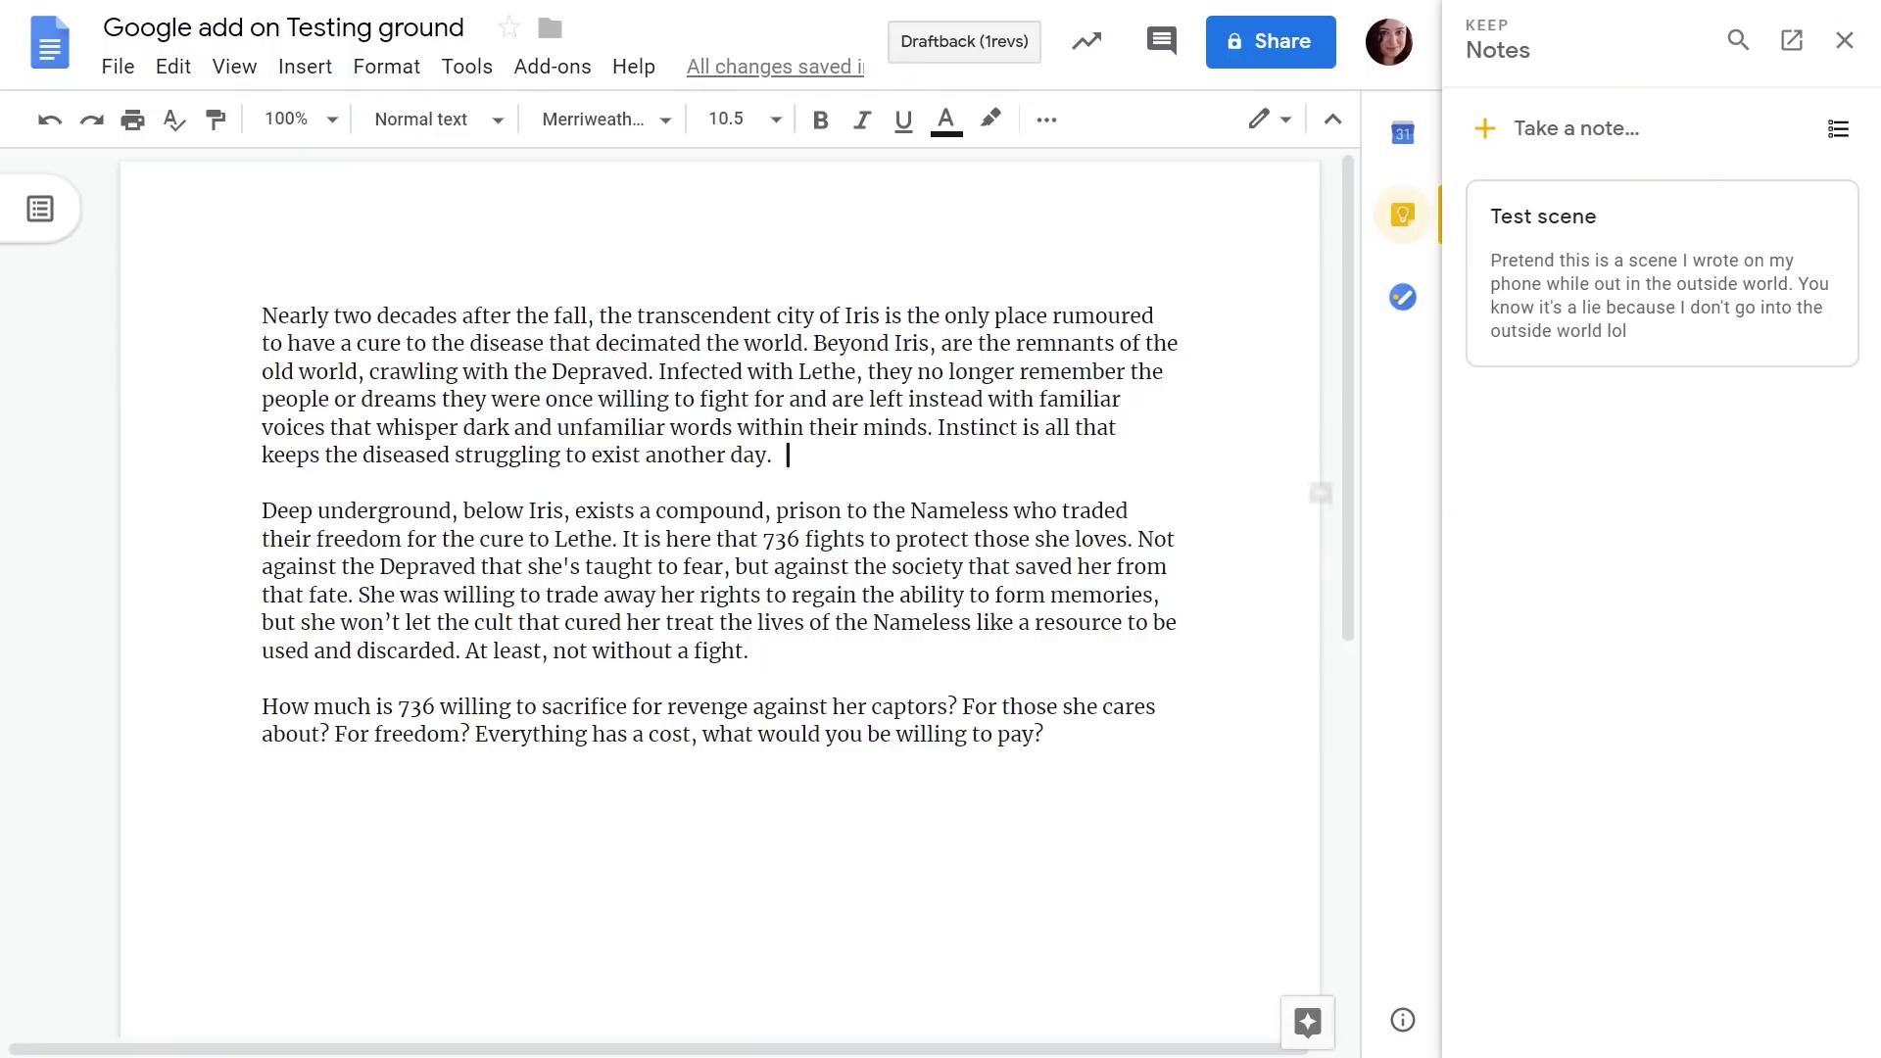
pyautogui.hotkey('ctrl', 'shift', 'Up')
# - Reorder the 'Nearly two decades' paragraph around 'Deep underground' with Alt+Shift+Up/Down
pyautogui.hotkey('alt', 'shift', 'Down')
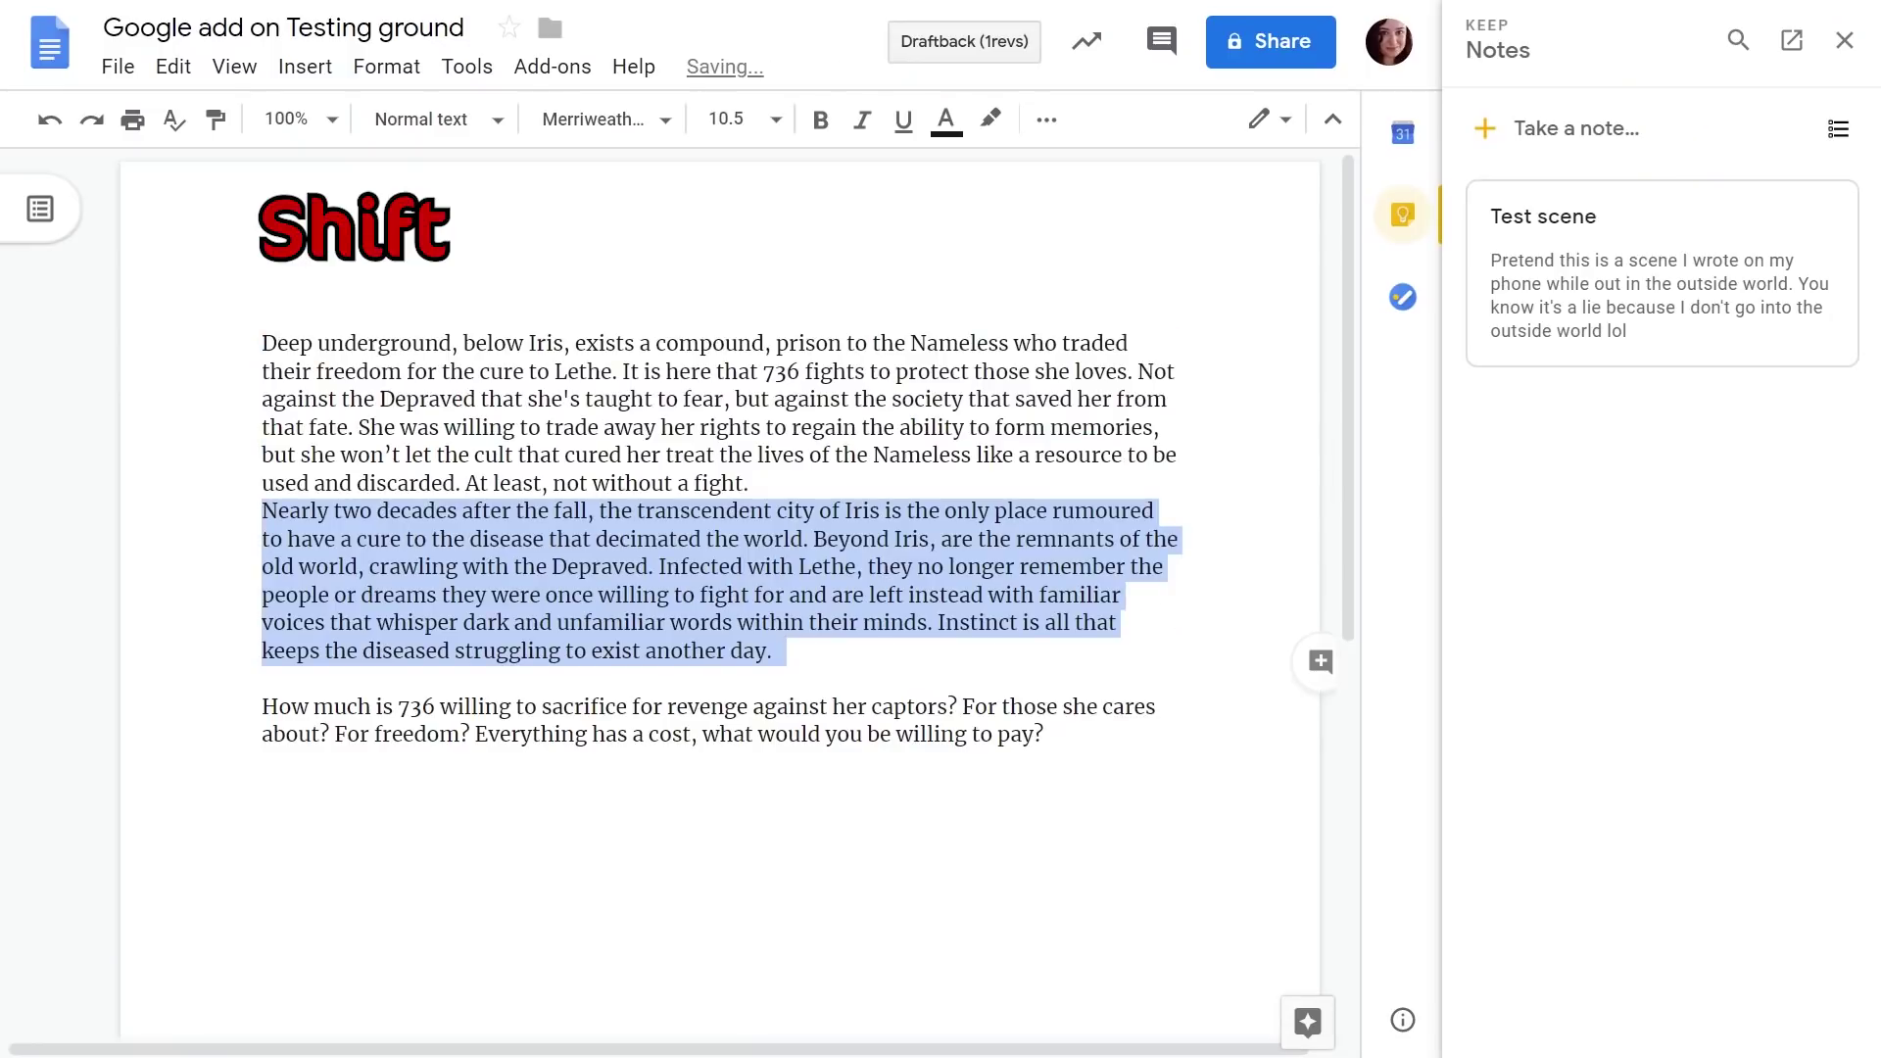
pyautogui.hotkey('alt', 'shift', 'Up')
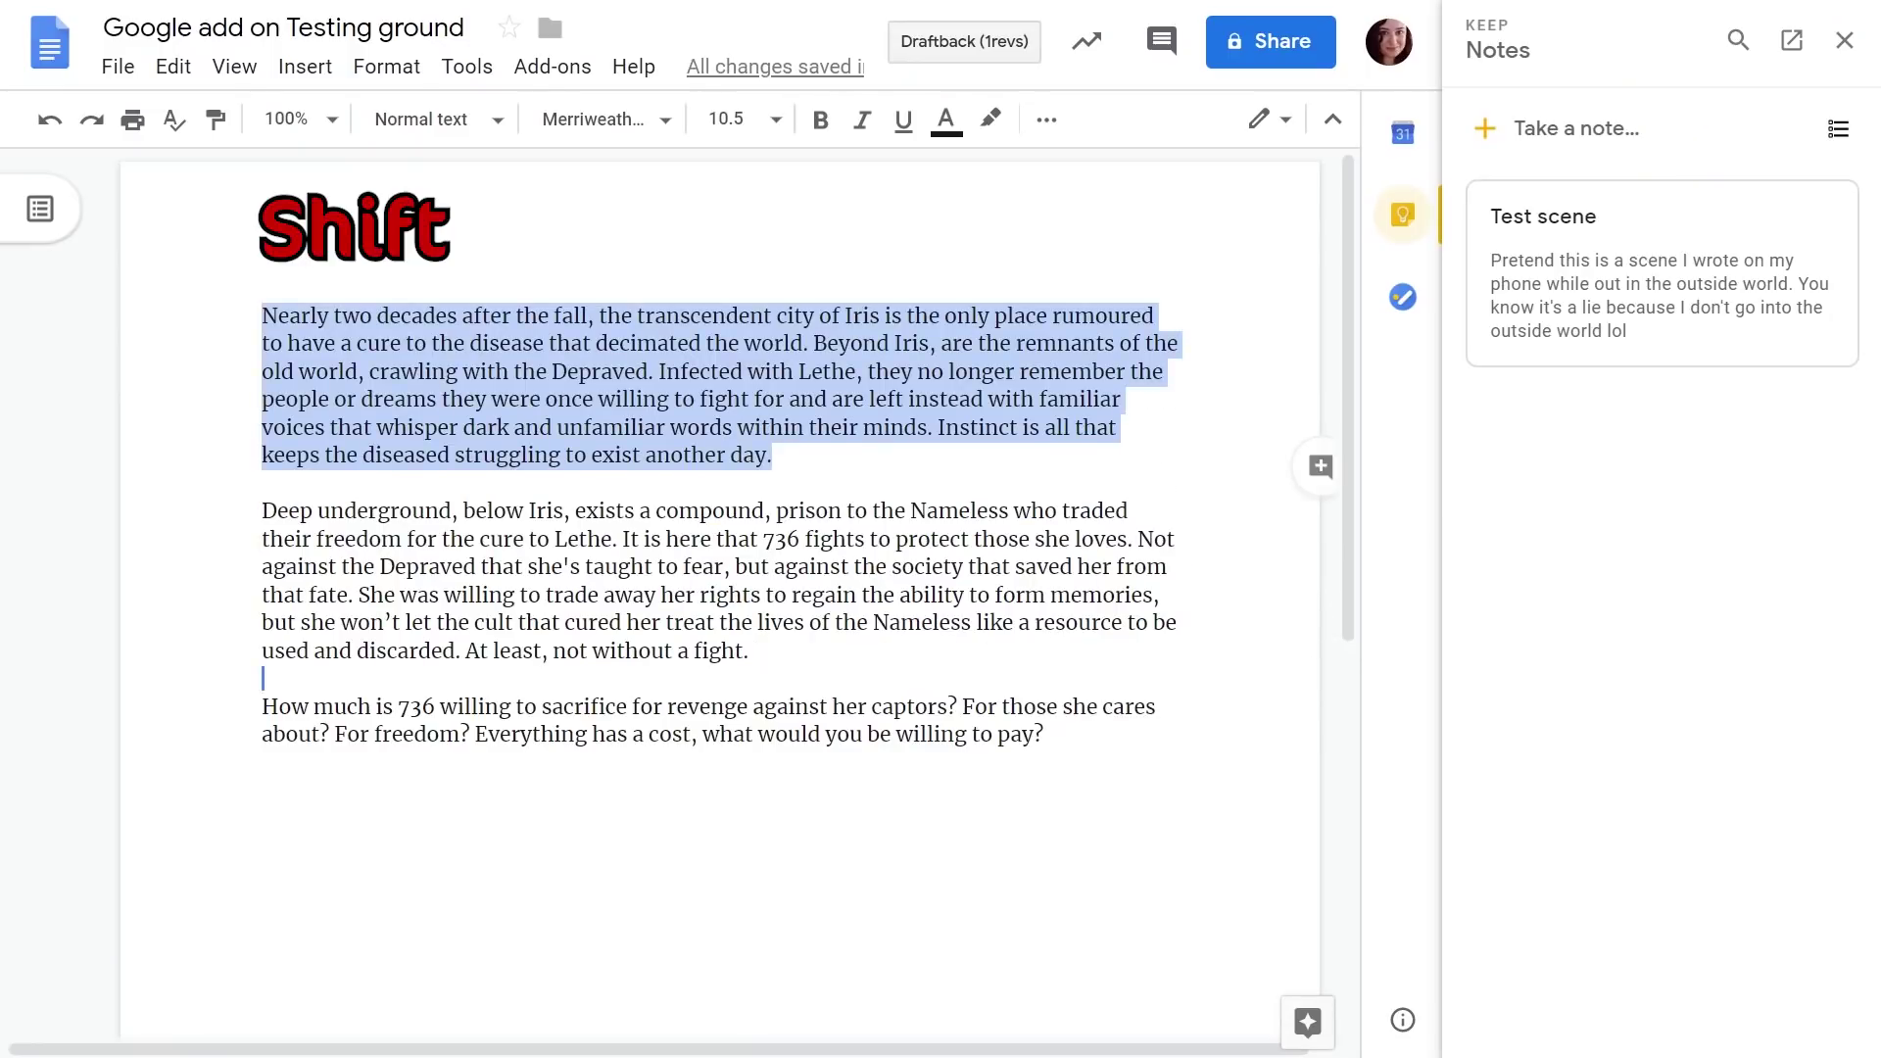
pyautogui.hotkey('alt', 'shift', 'Down')
pyautogui.hotkey('alt', 'shift', 'Down')
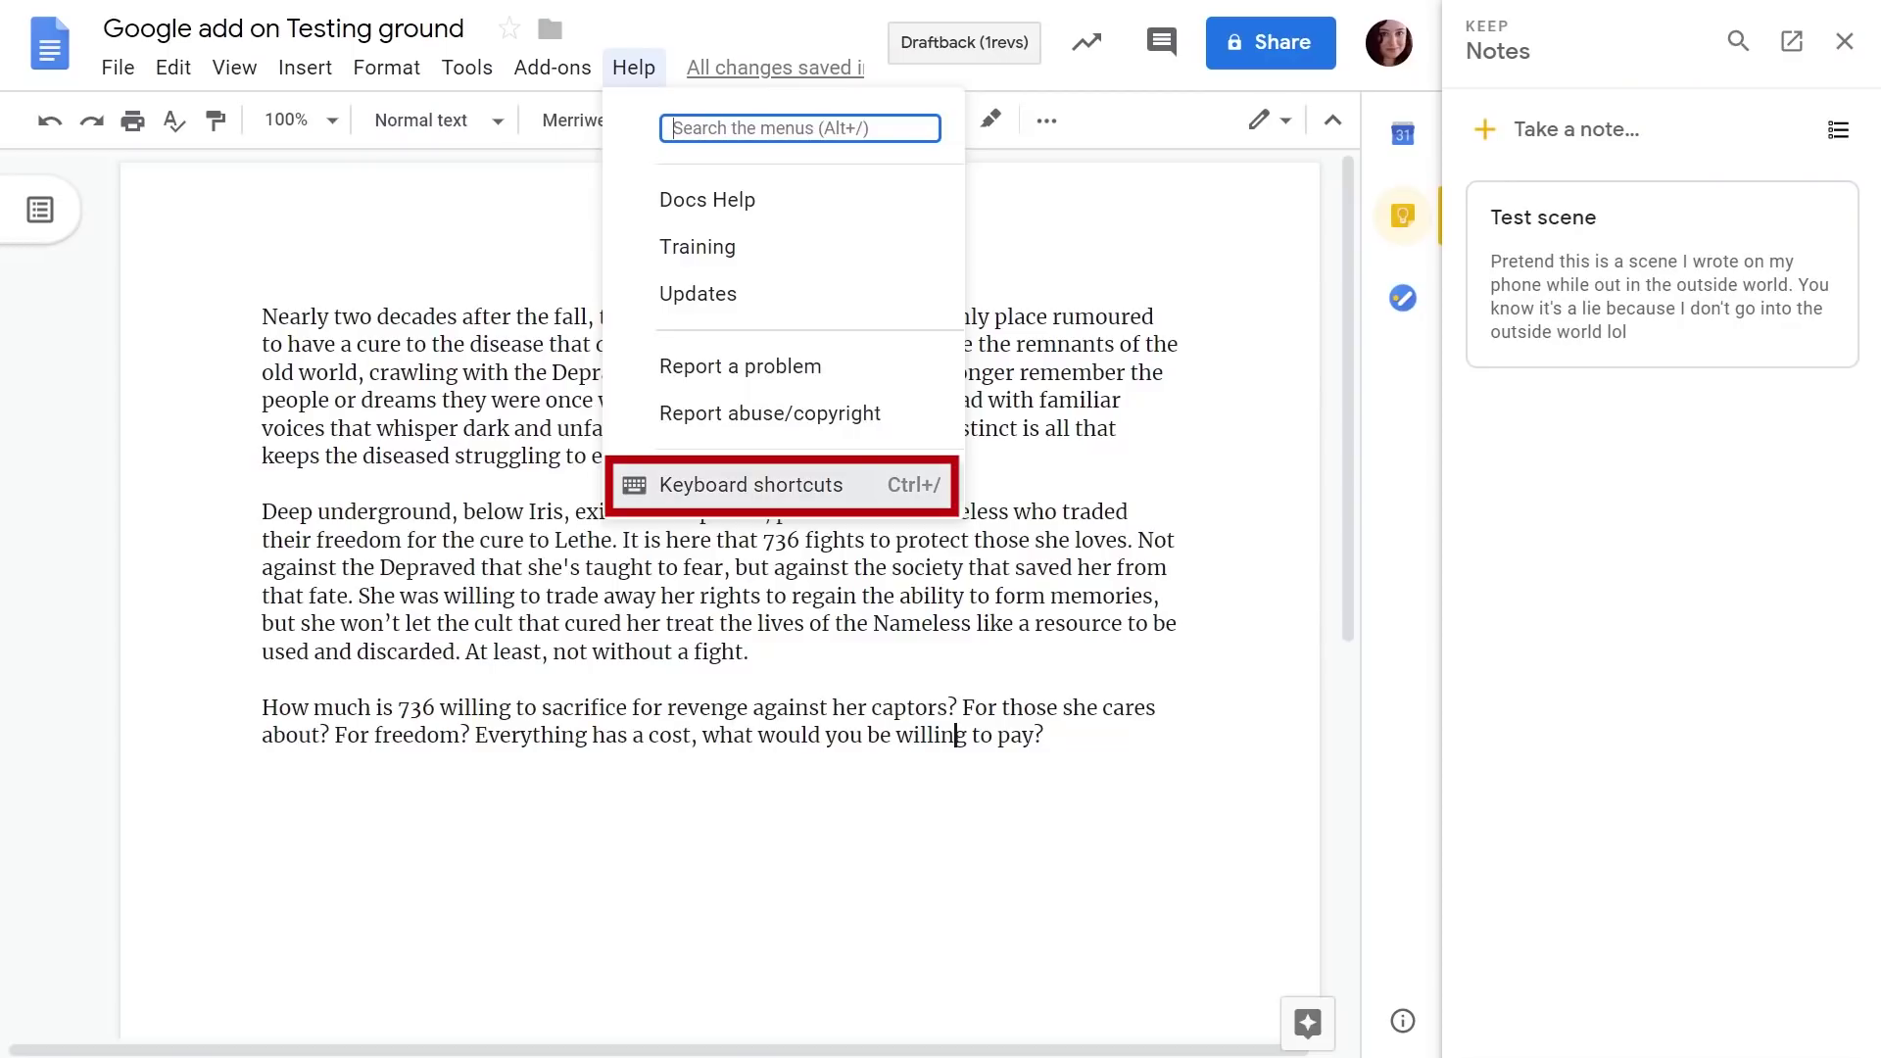
# - Open the Ctrl+/ shortcuts list and scroll down to the paragraph formatting and editing shortcuts
pyautogui.hotkey('ctrl', '/')
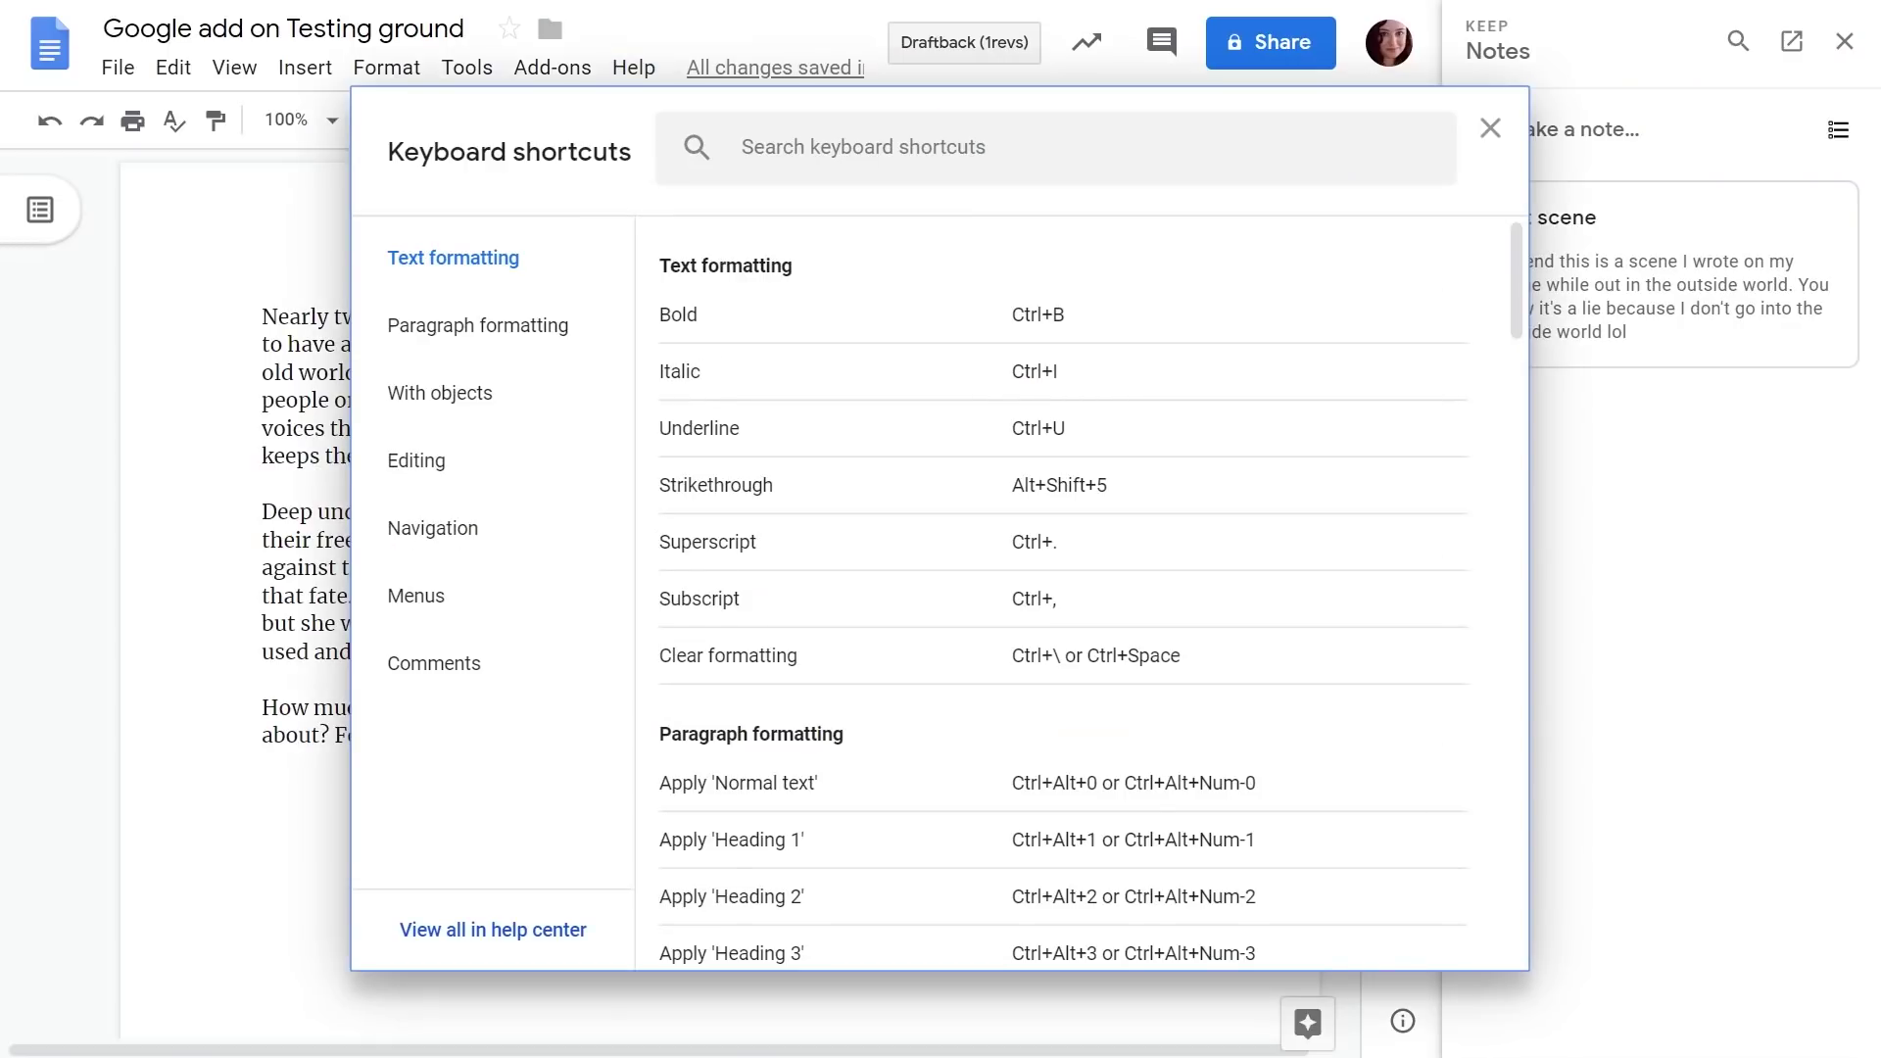
pyautogui.scroll(-4, 1087, 596)
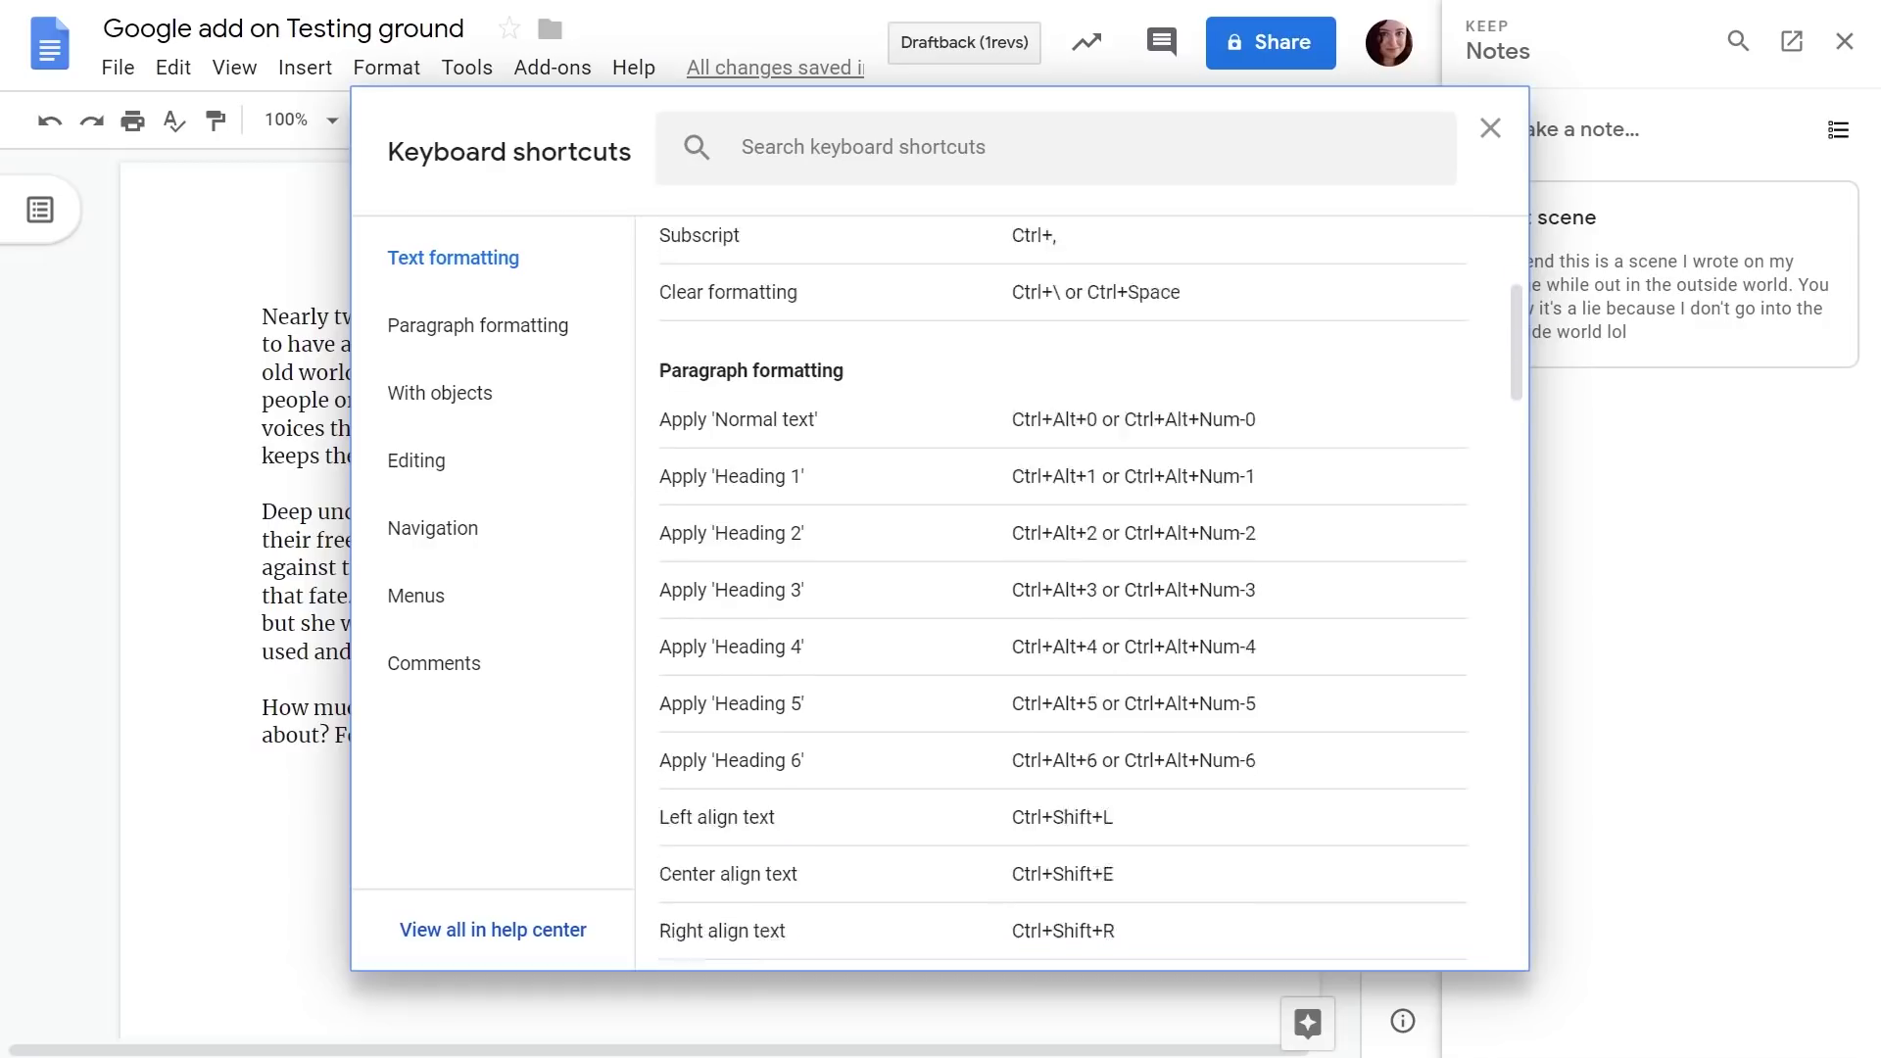
pyautogui.scroll(-9, 1087, 596)
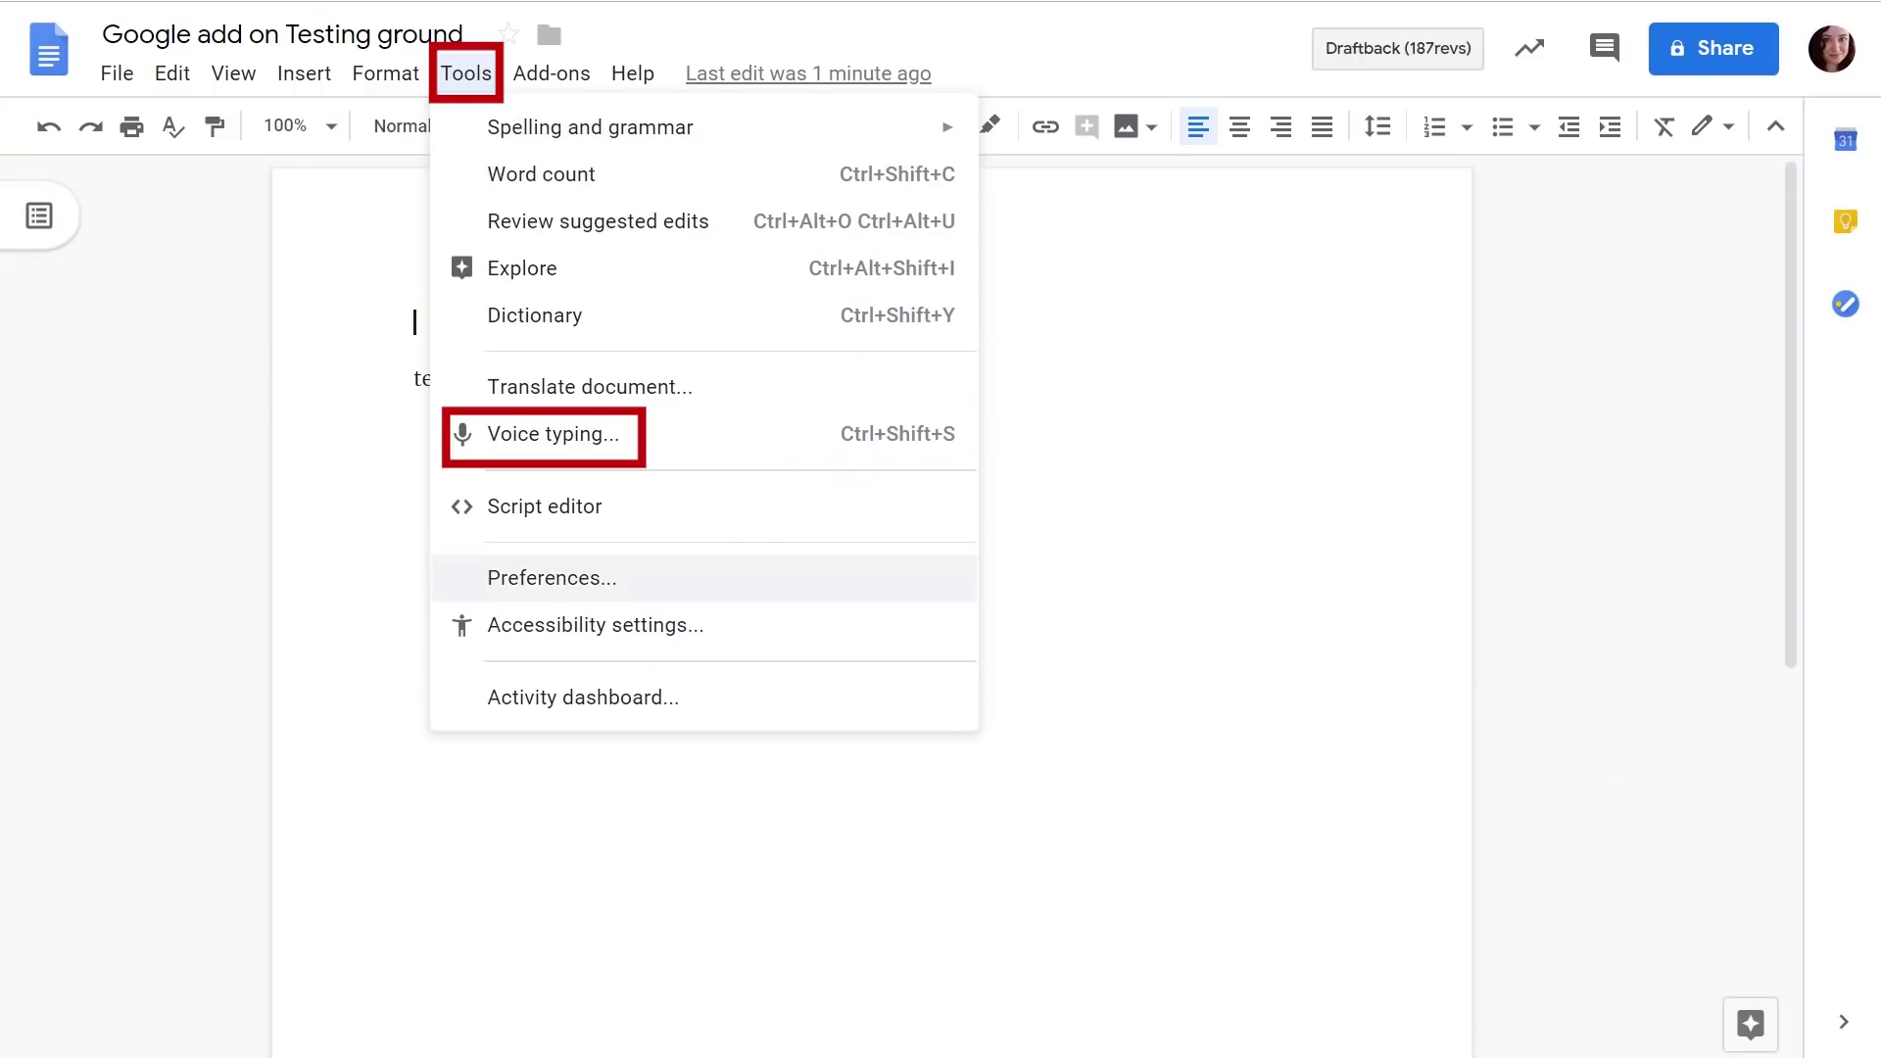
# - Turn on voice typing with Ctrl+Shift+S to dictate a sentence into the document
pyautogui.hotkey('ctrl', 'shift', 's')
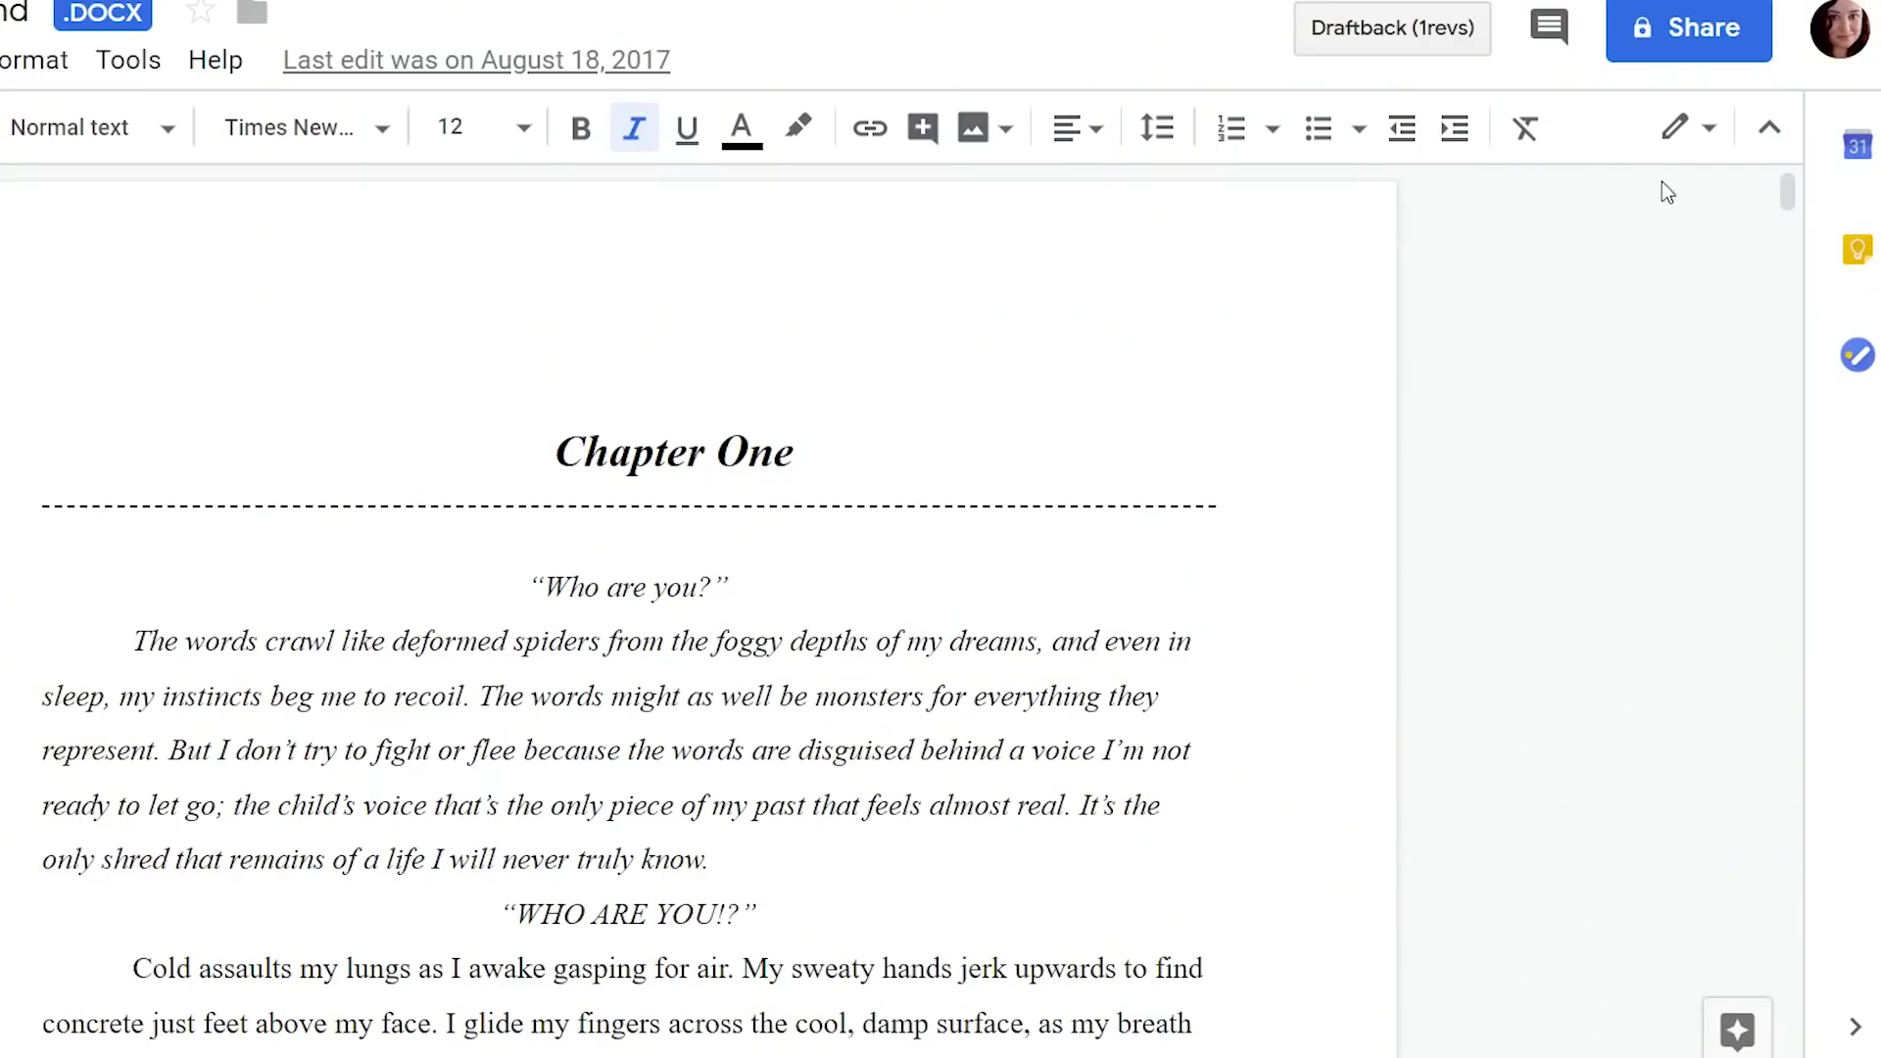
# - Switch to Suggesting mode and suggest deleting the gasping-for-air sentence
pyautogui.click(1674, 129)
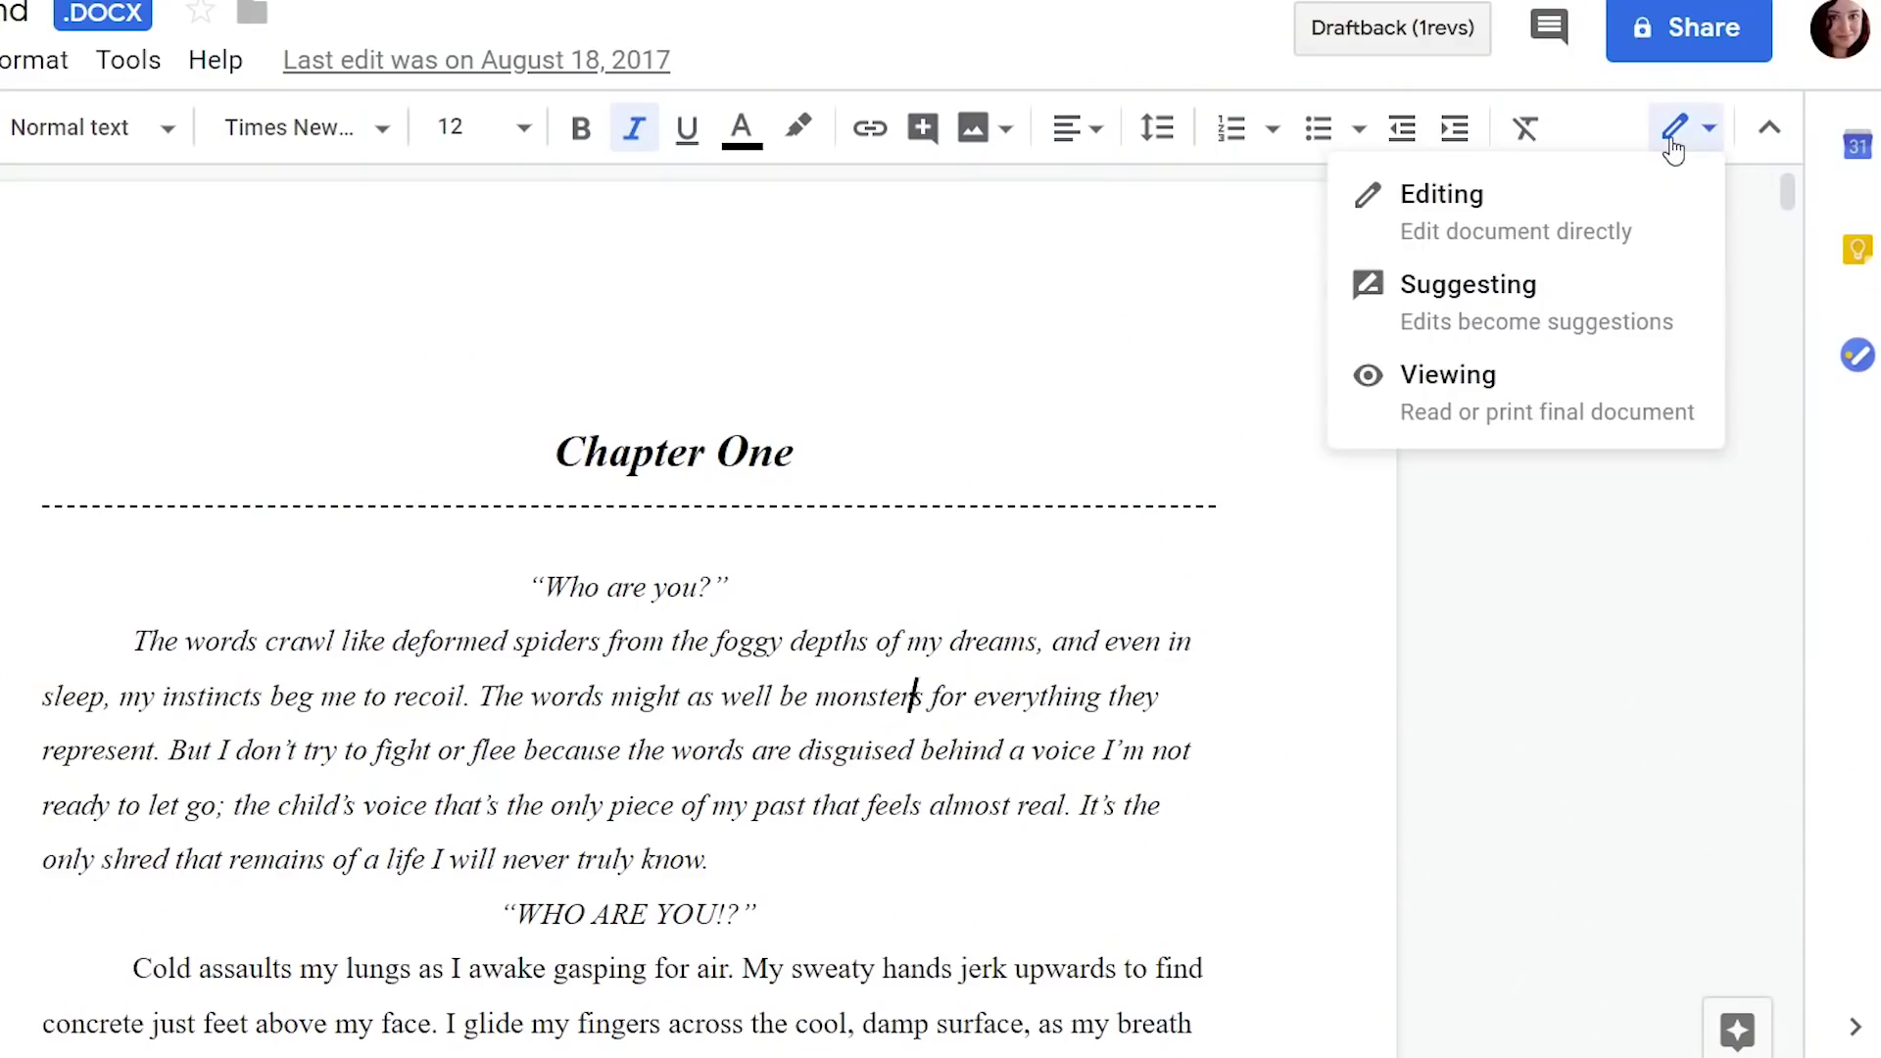
pyautogui.click(1523, 321)
pyautogui.scroll(-6, 627, 685)
pyautogui.moveTo(132, 340); pyautogui.dragTo(749, 338)
pyautogui.press('BackSpace')
# - Suggest deleting the Goosebumps sentence and the 736 paragraph, then reject the Goosebumps suggestion
pyautogui.scroll(-10, 686, 588)
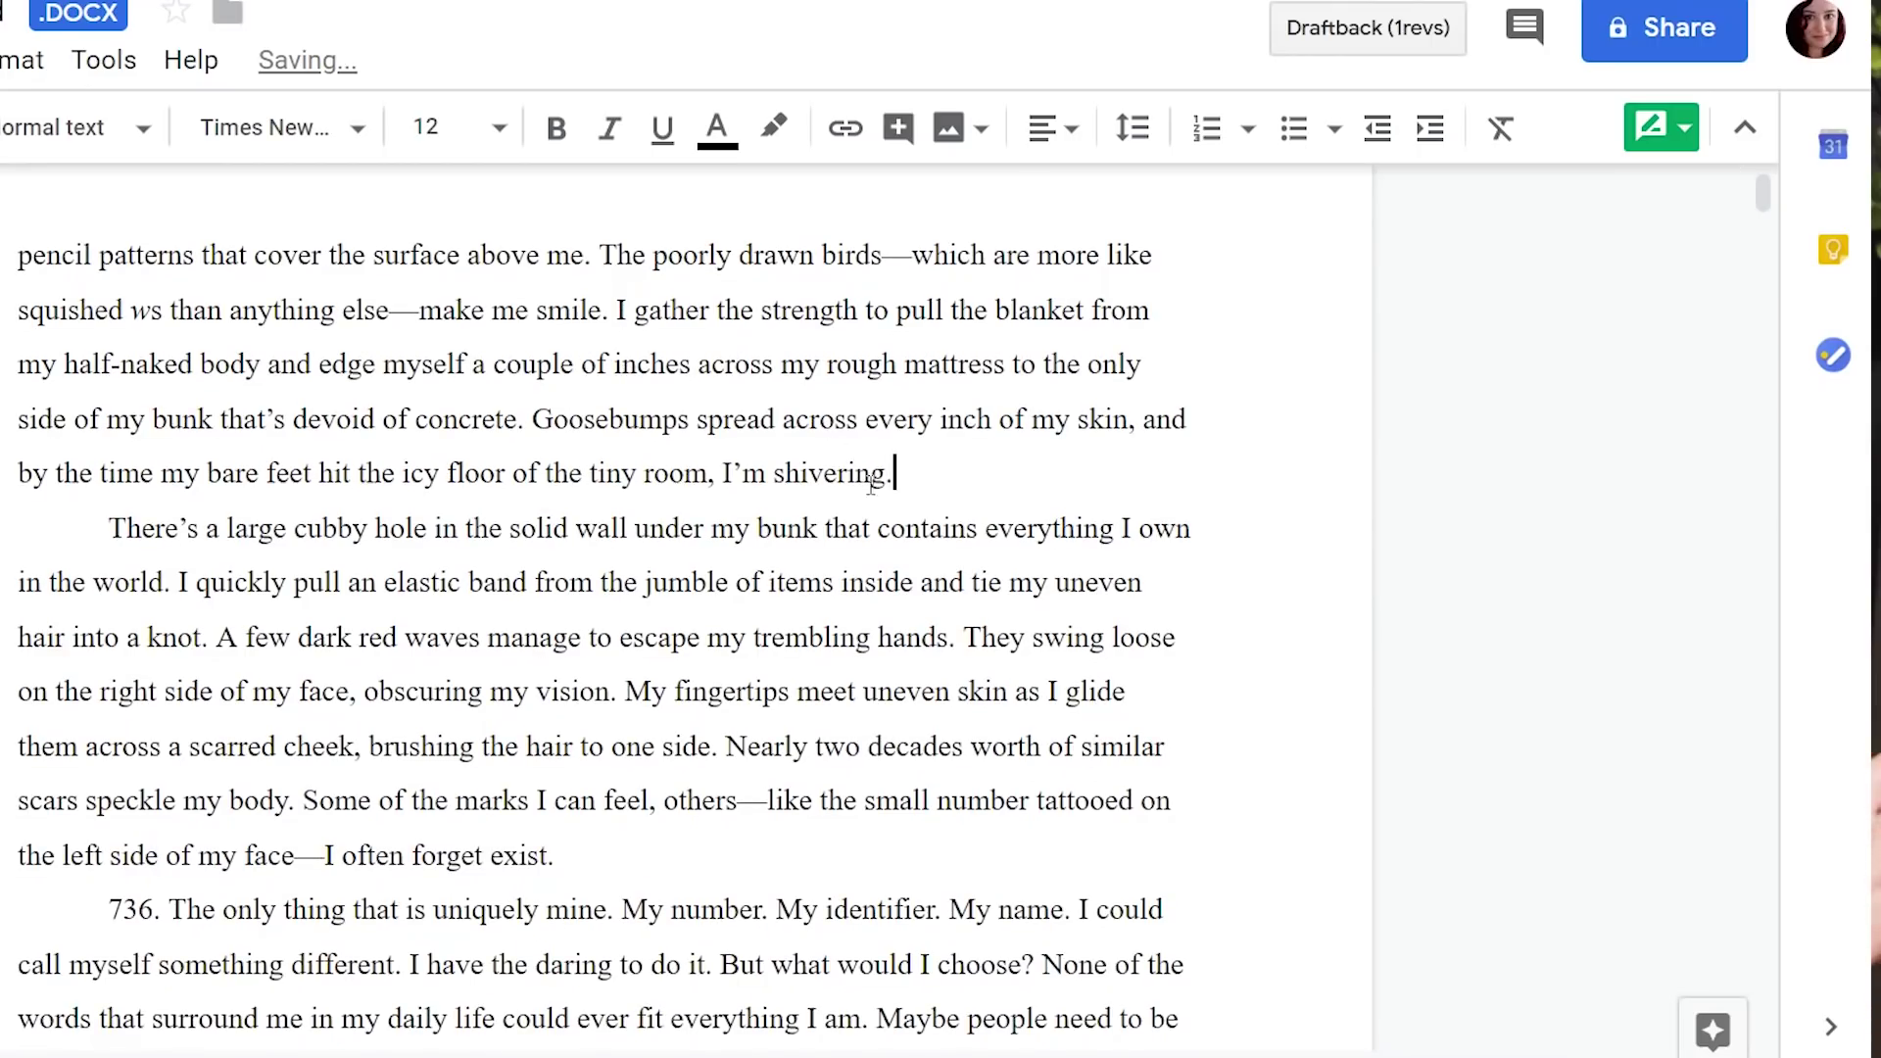
pyautogui.moveTo(894, 473); pyautogui.dragTo(529, 423)
pyautogui.press('BackSpace')
pyautogui.scroll(-8, 386, 445)
pyautogui.scroll(3, 386, 444)
pyautogui.moveTo(281, 678); pyautogui.dragTo(109, 407)
pyautogui.press('BackSpace')
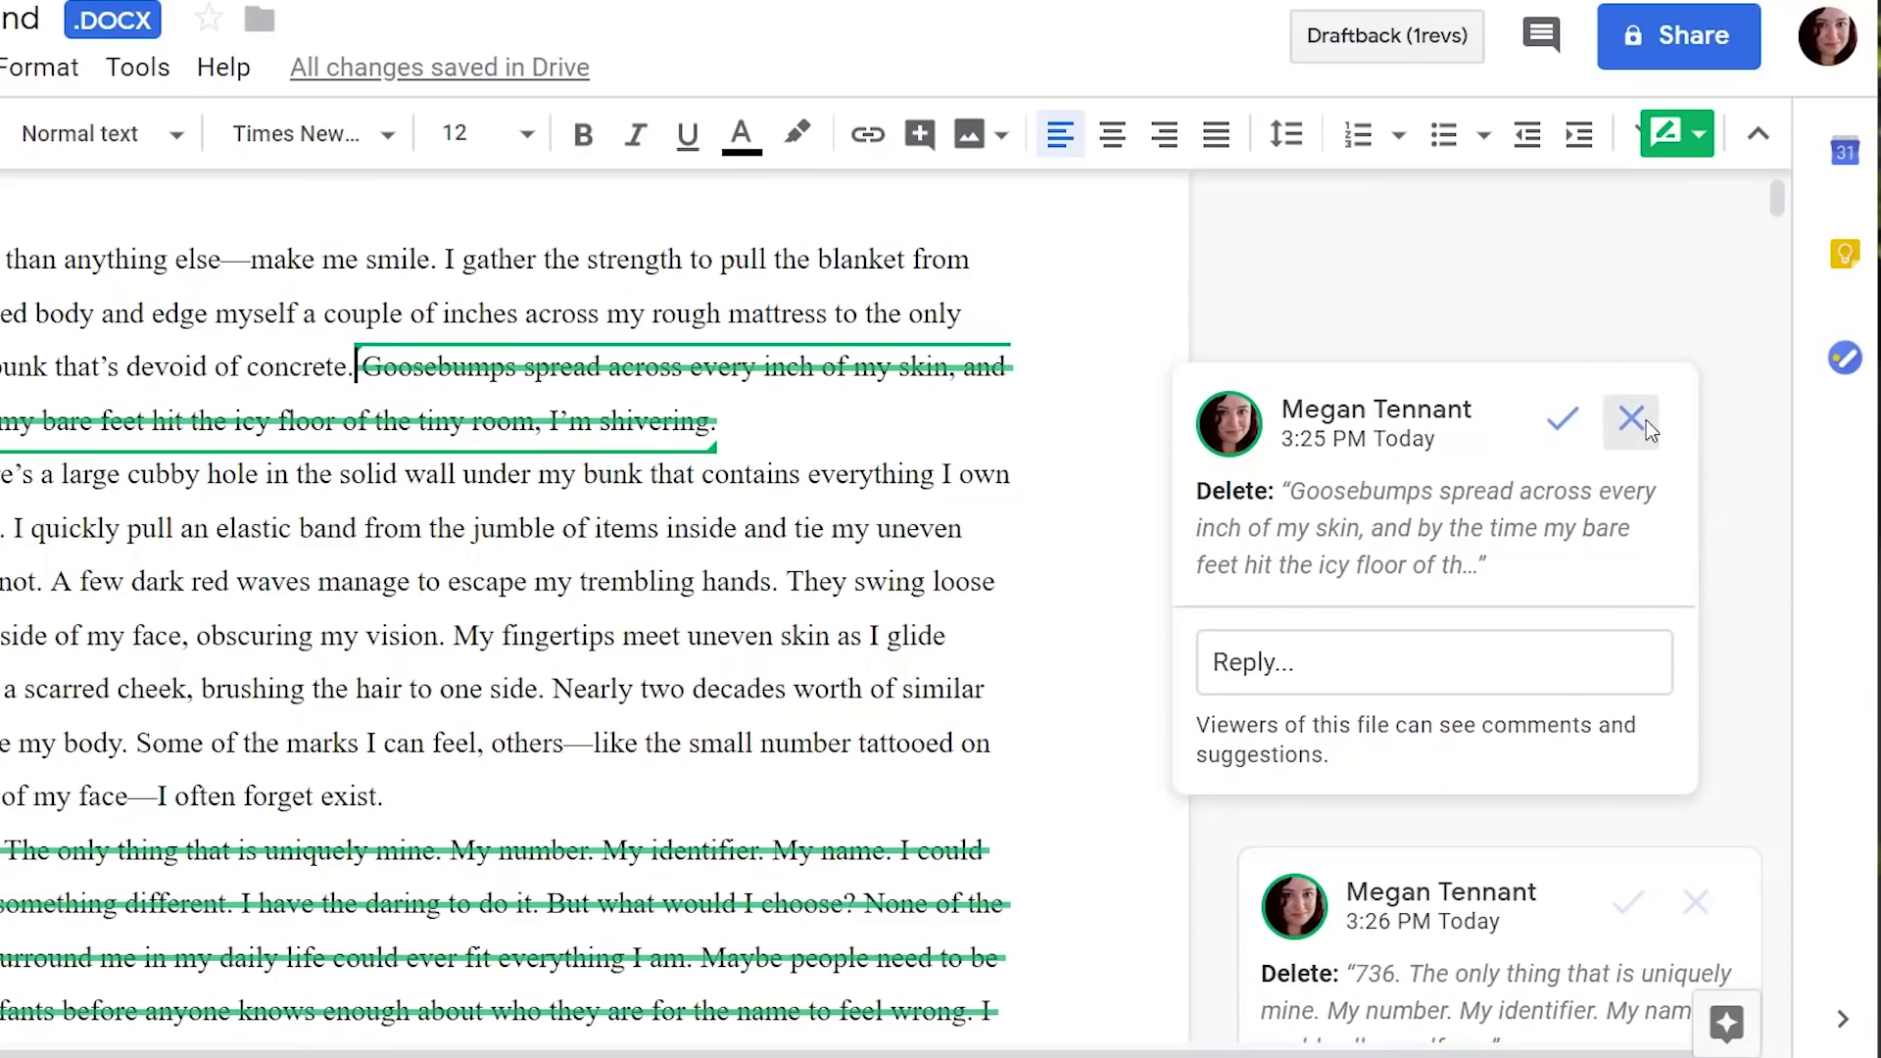
pyautogui.click(1646, 419)
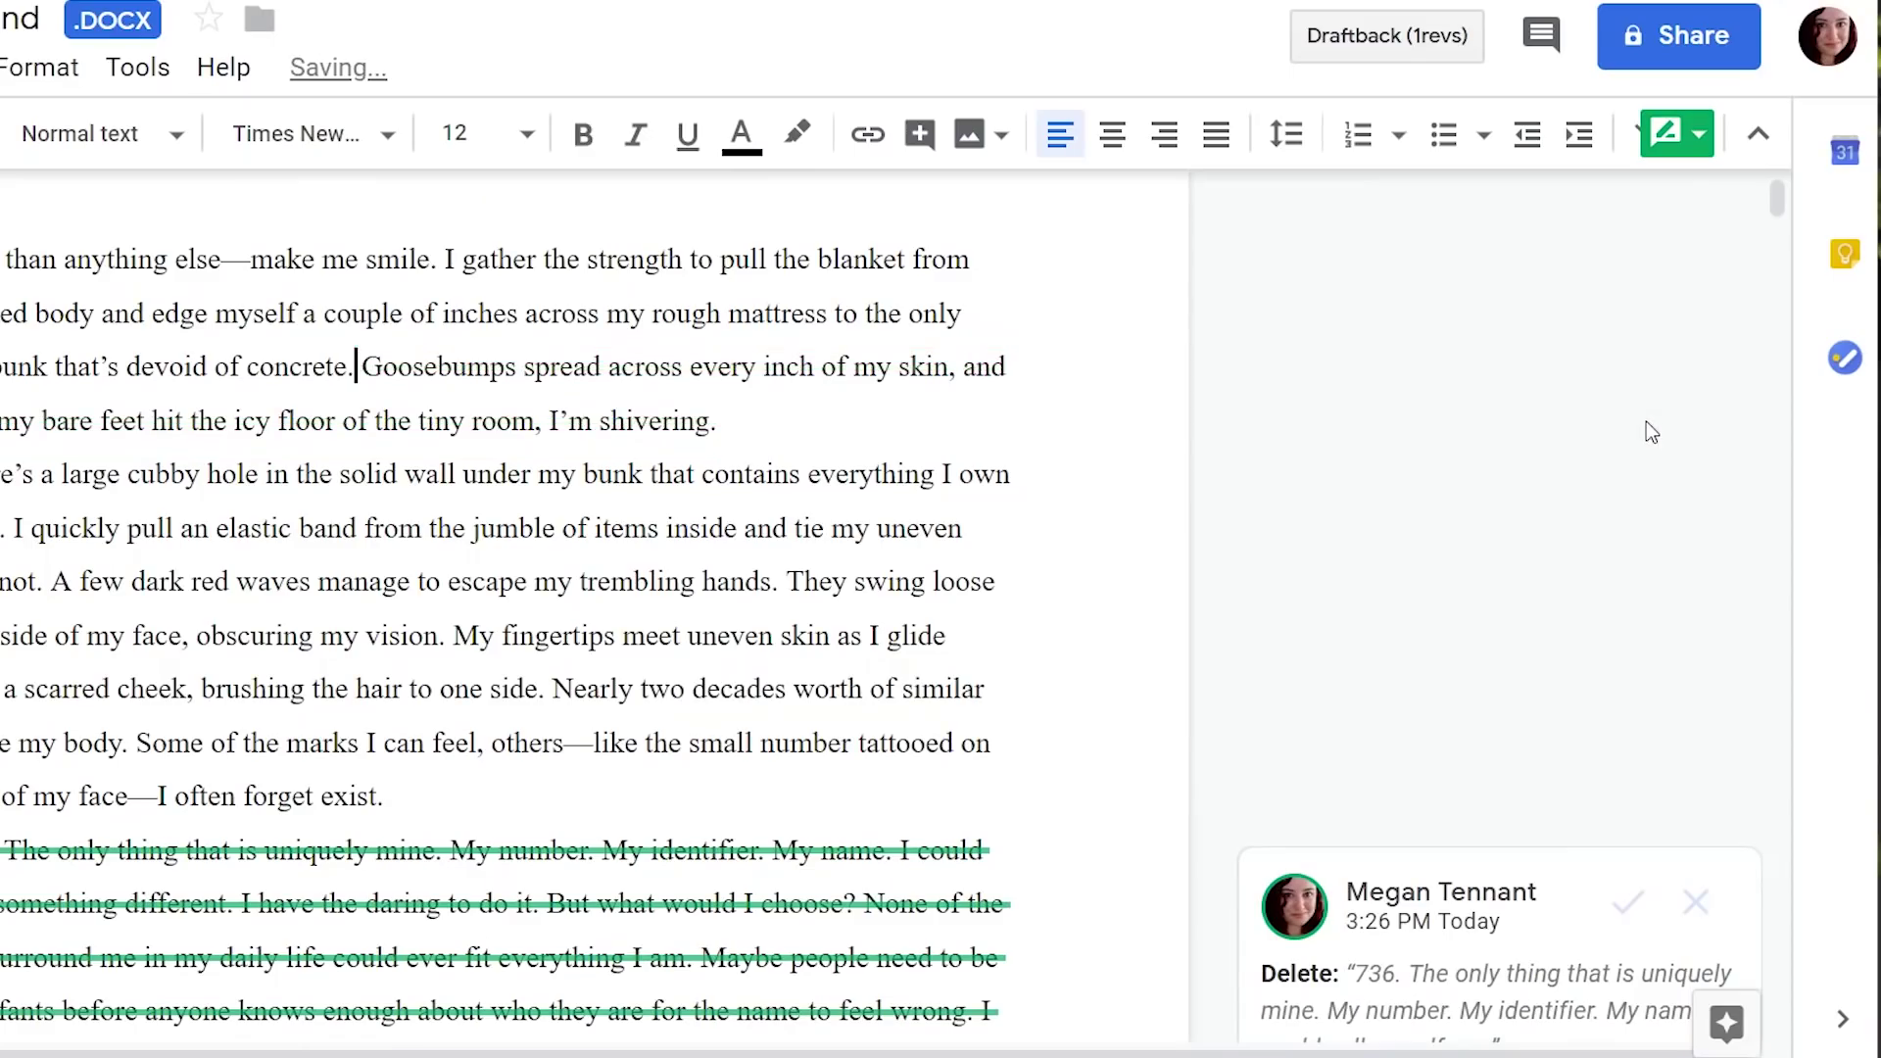
pyautogui.scroll(-5, 1646, 421)
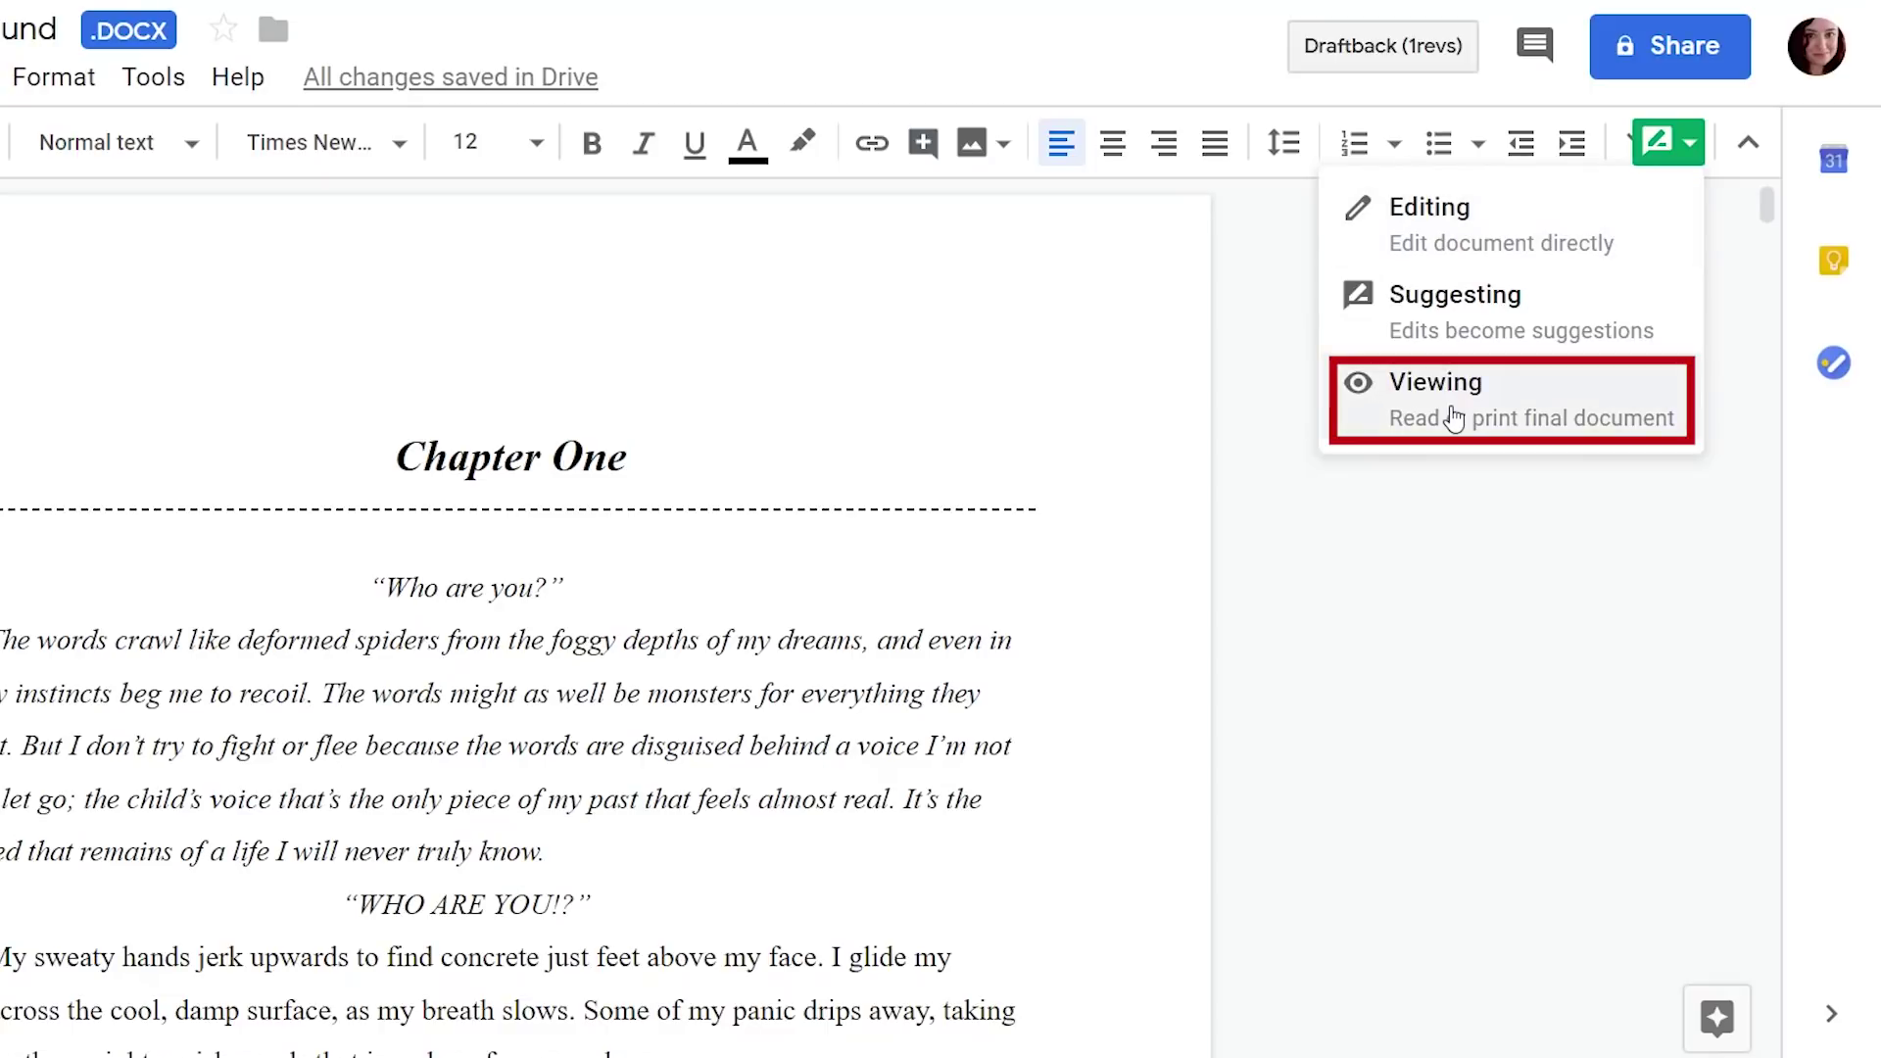
# - Switch the chapter to Viewing mode and confirm the 'Who are you?' line can't be deleted
pyautogui.click(1536, 419)
pyautogui.rightClick(720, 590)
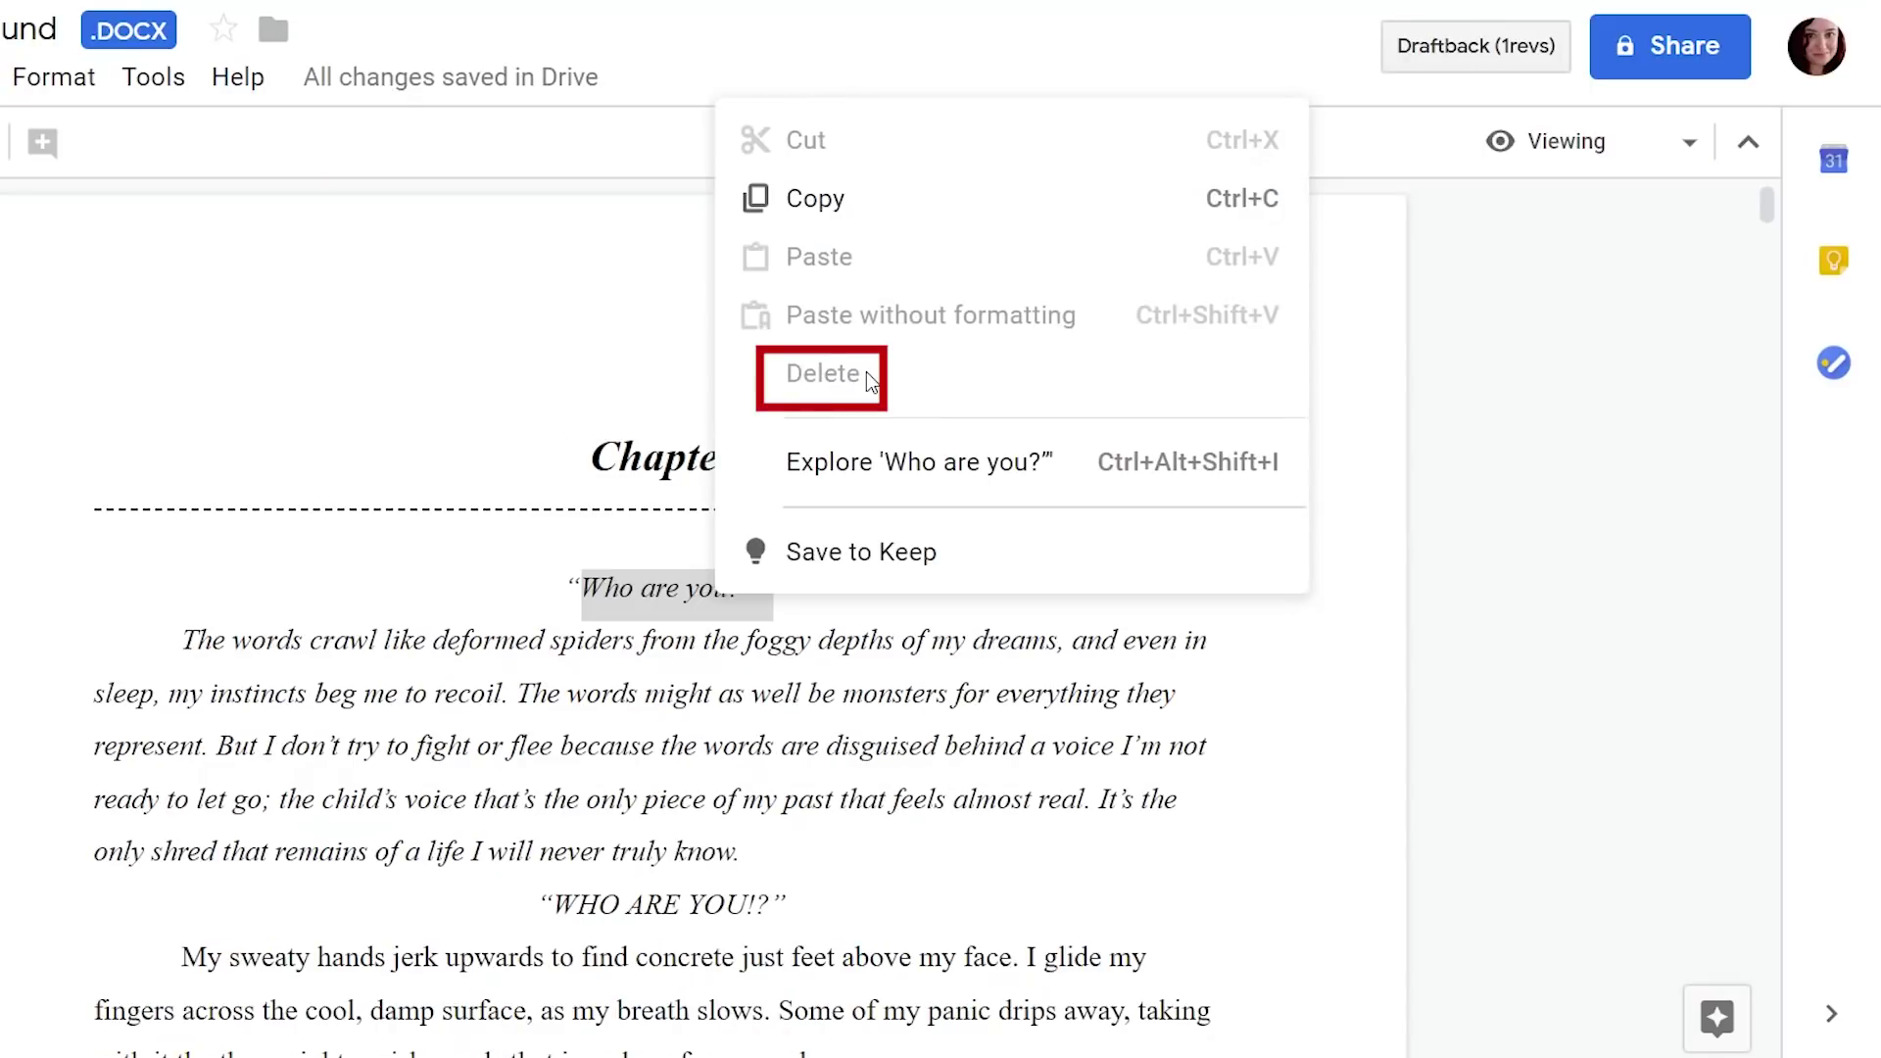
pyautogui.click(754, 634)
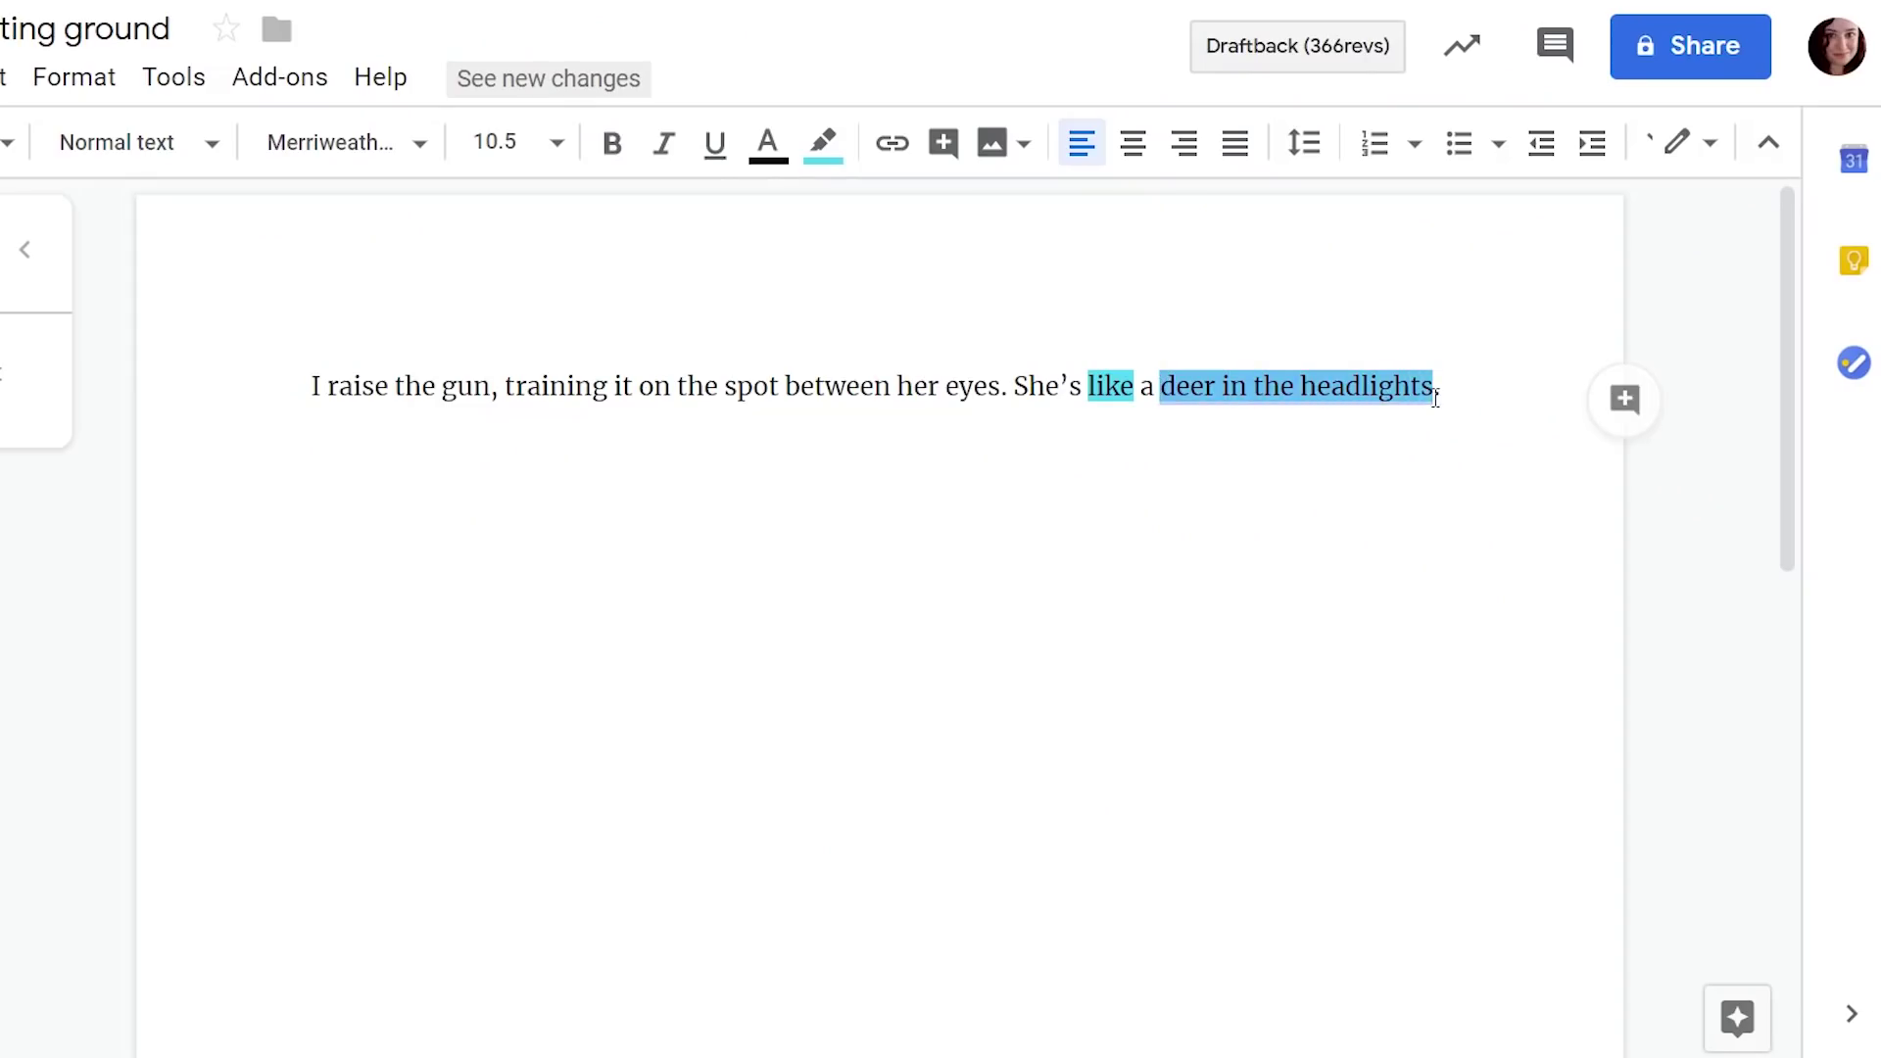
# - Explore 'deer in the headlights' and open its Urban Dictionary web result
pyautogui.rightClick(1368, 387)
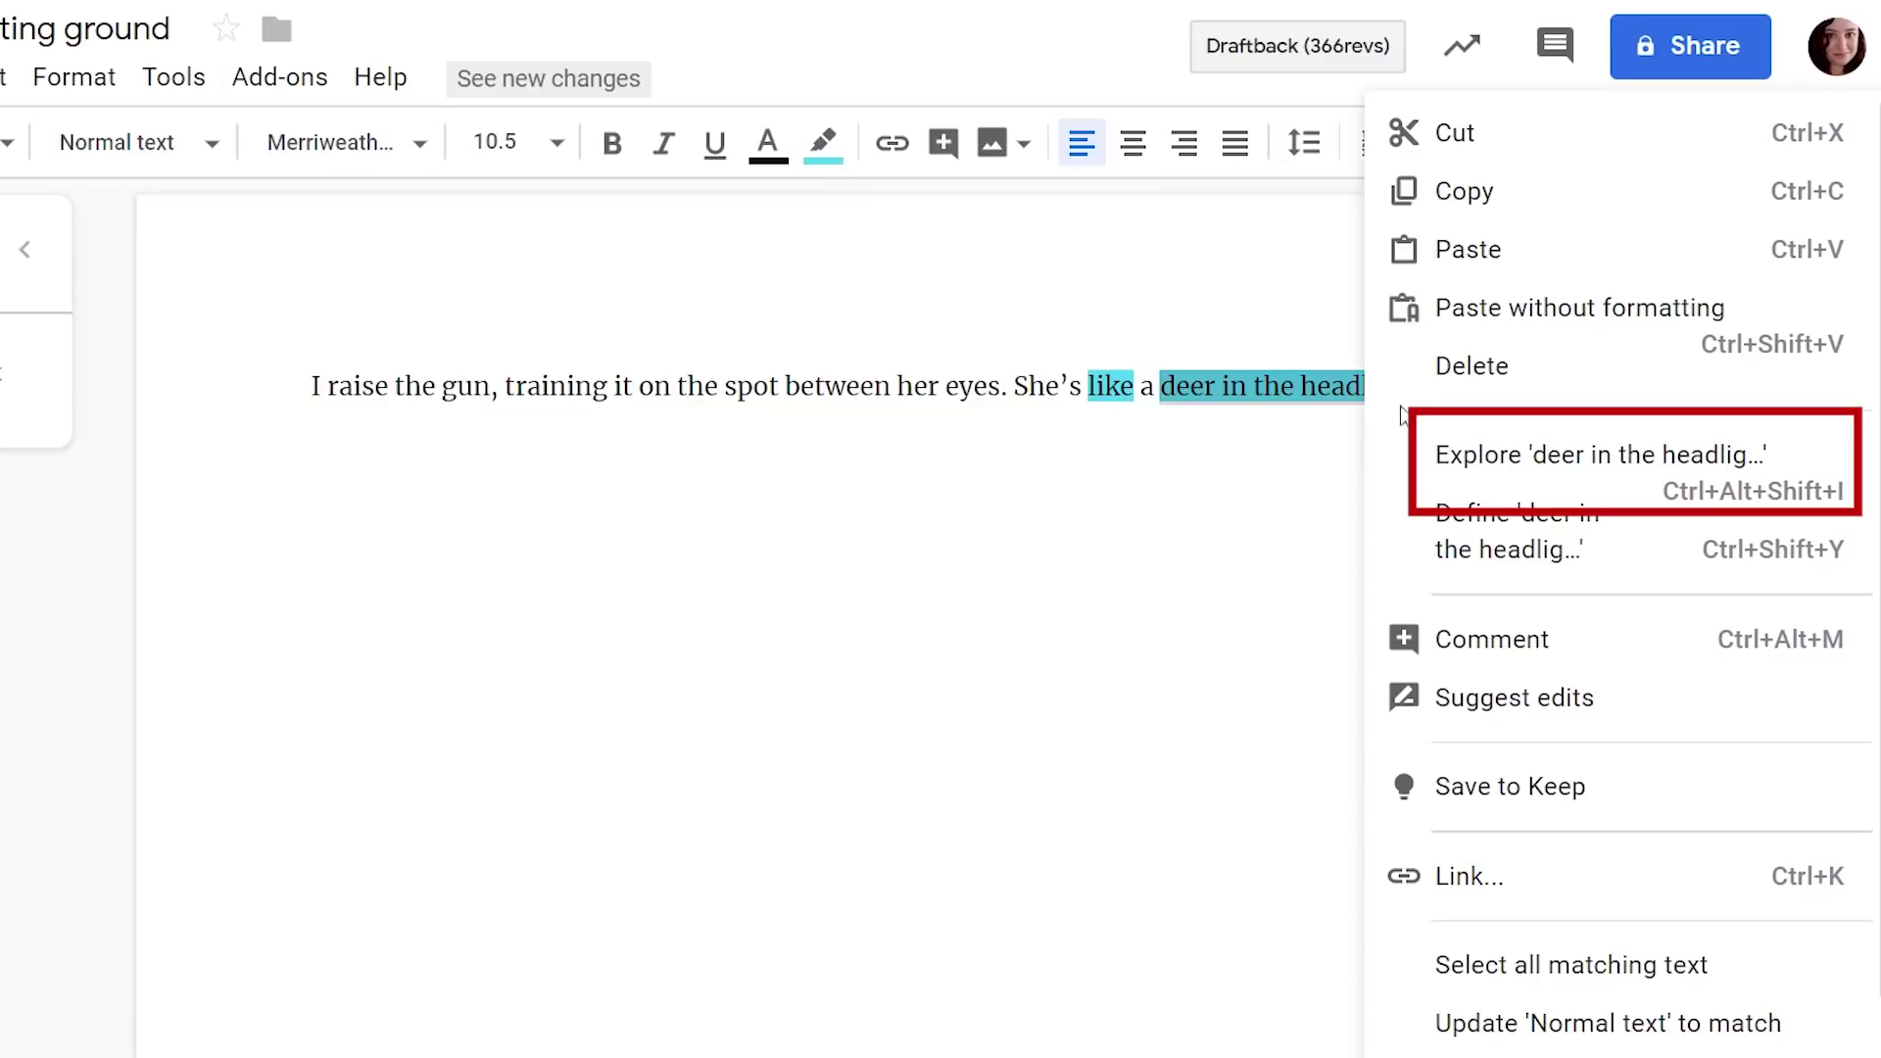
pyautogui.click(1582, 466)
pyautogui.scroll(-3, 1693, 705)
pyautogui.scroll(-10, 1693, 706)
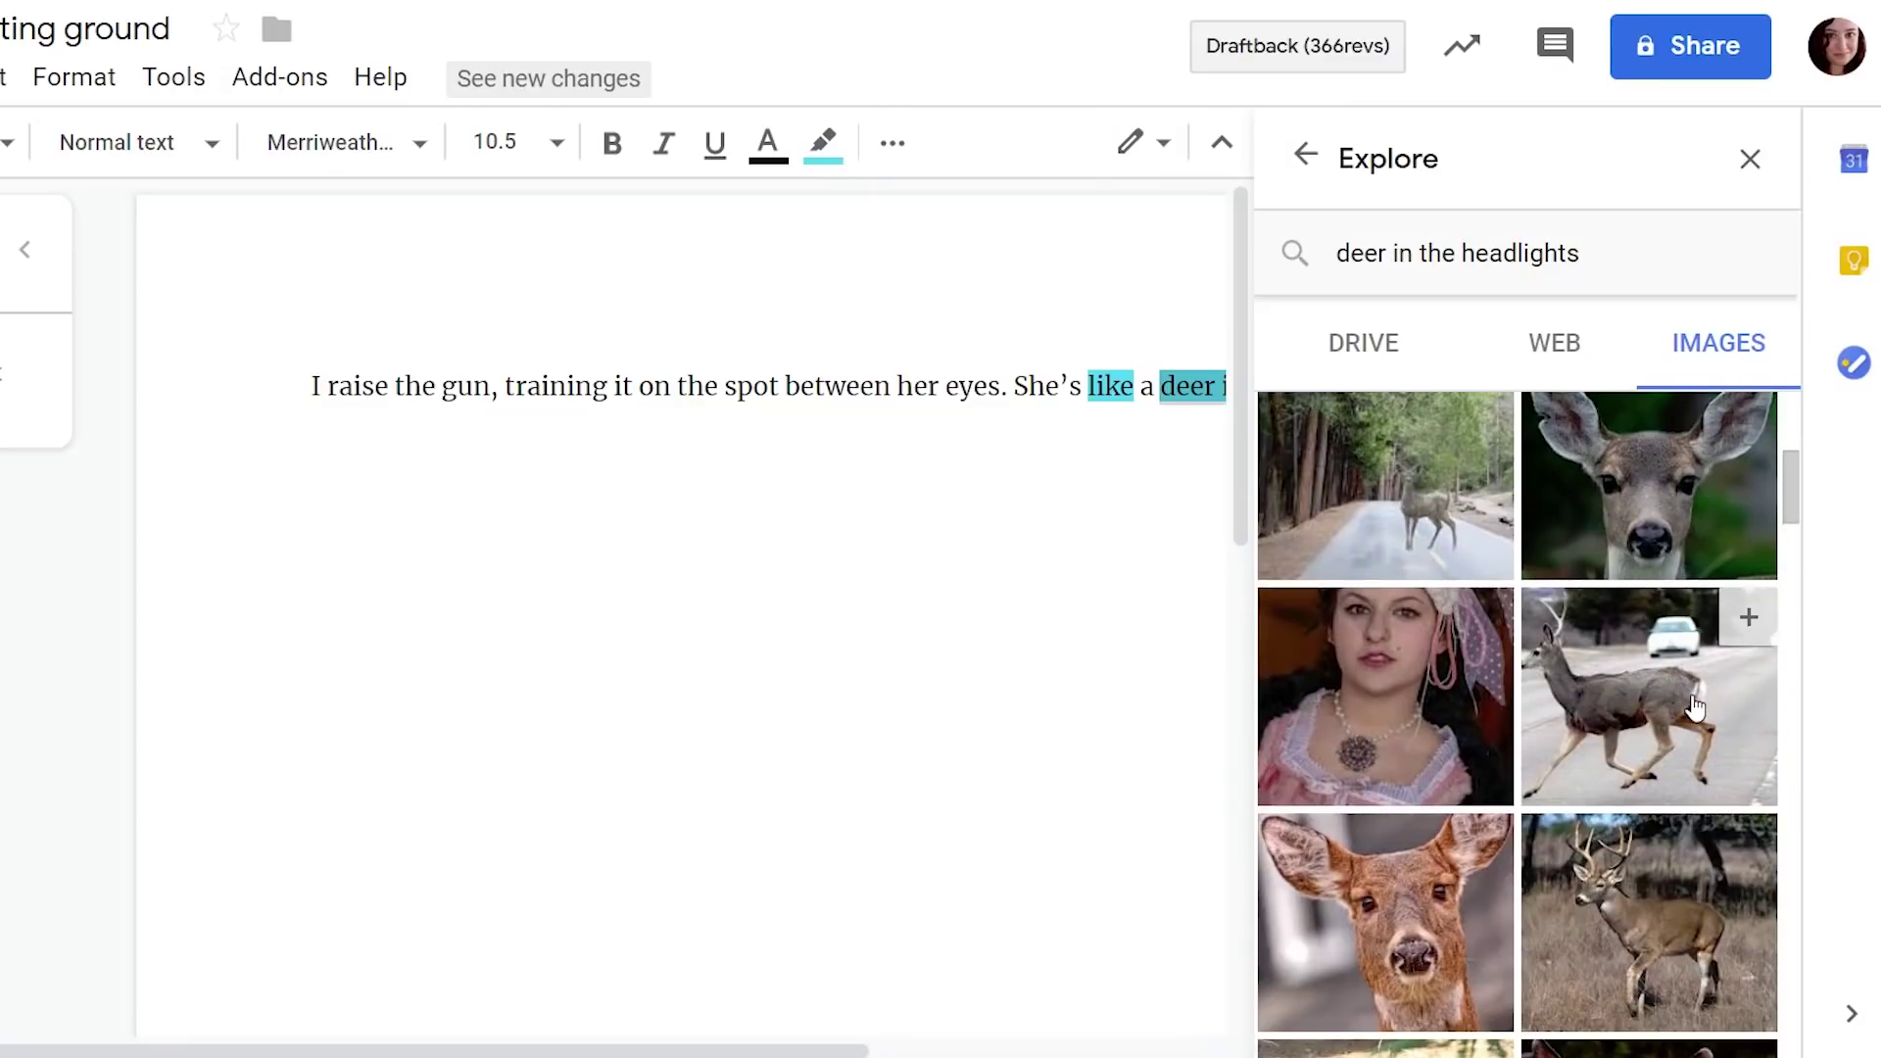
pyautogui.scroll(4, 1700, 698)
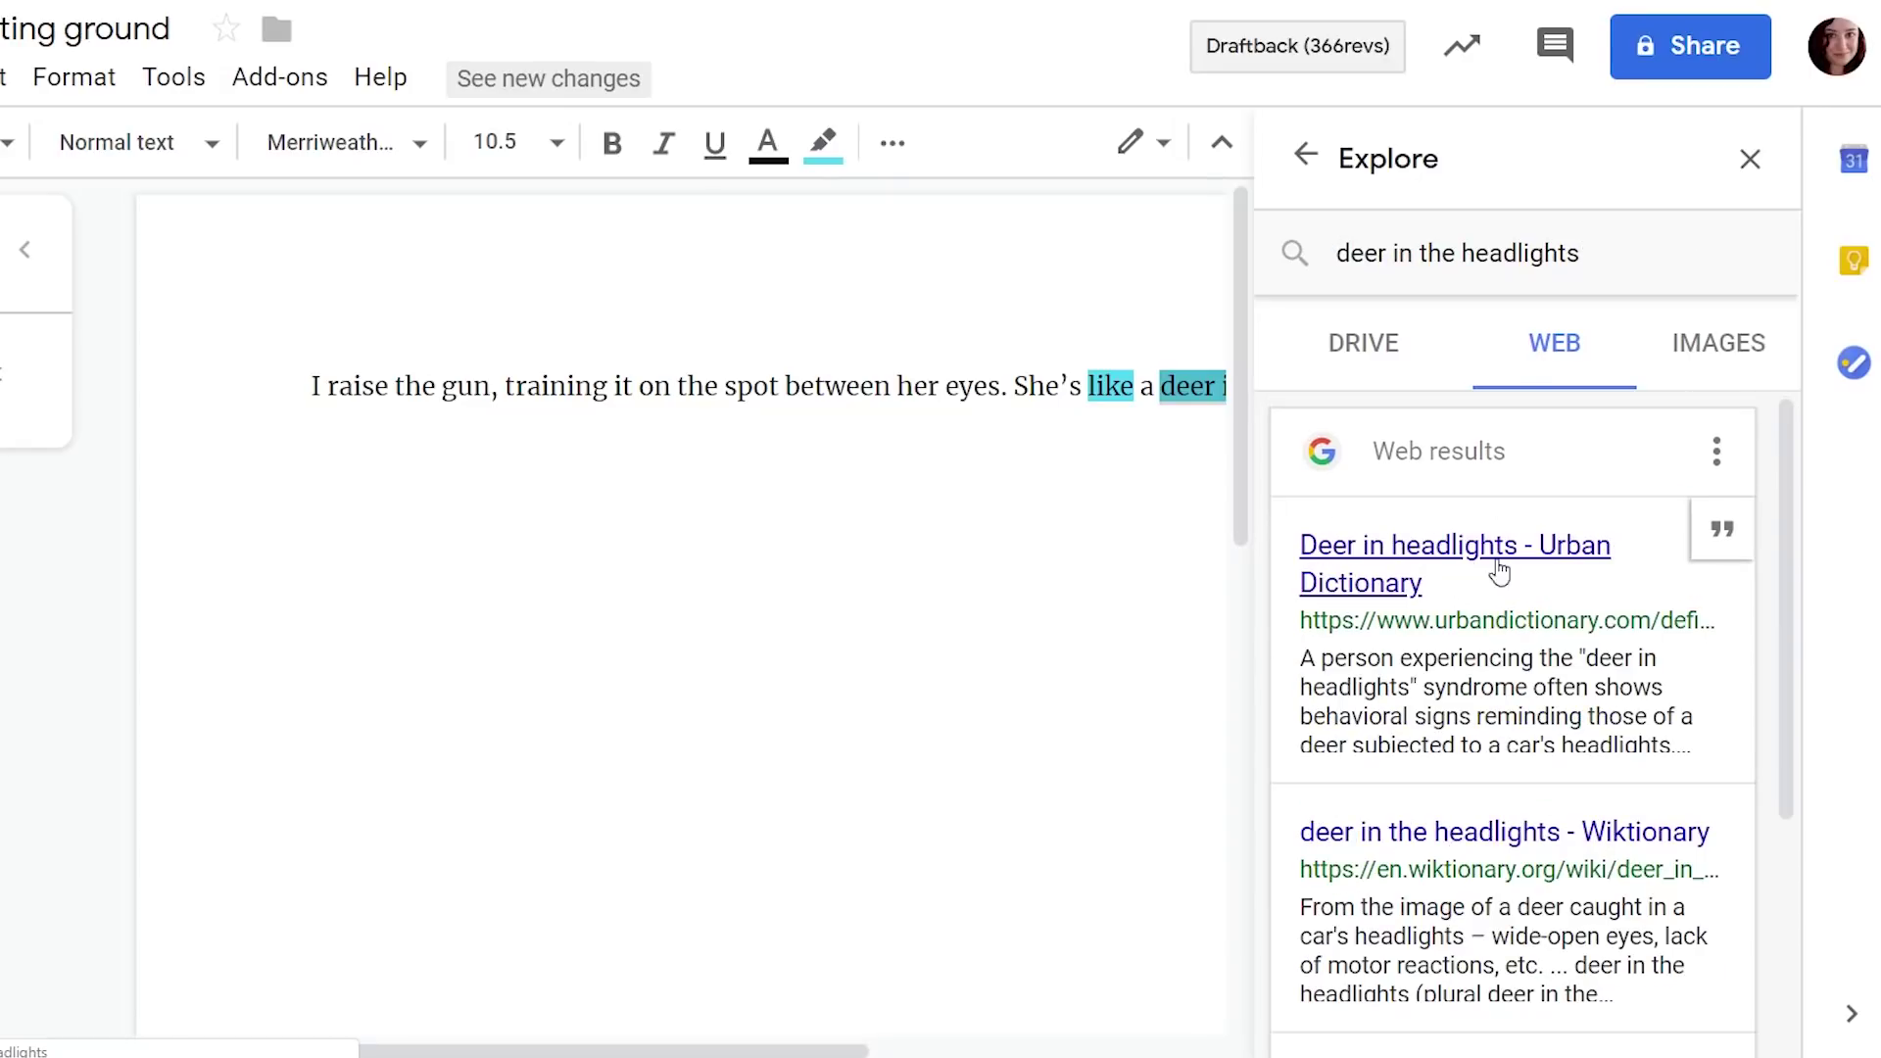
pyautogui.click(1526, 569)
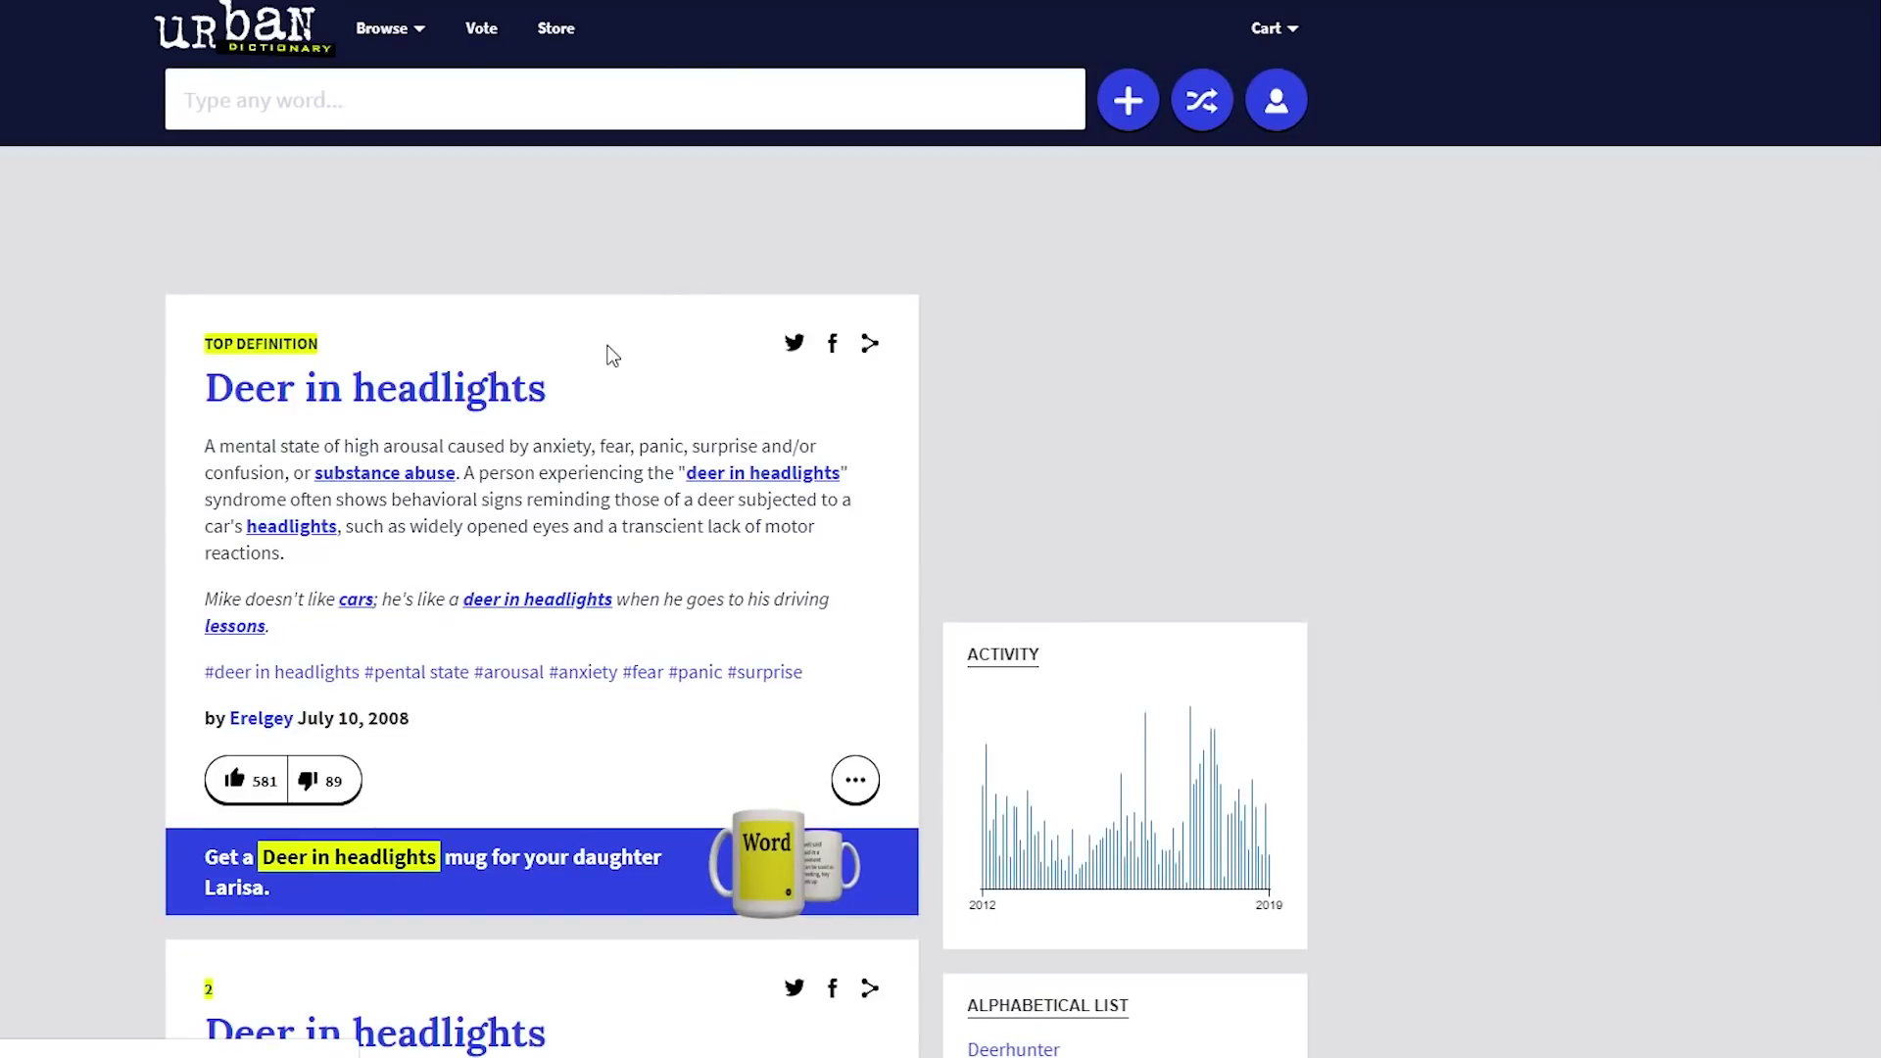
# - Create a folder named Templates inside the testing ground folder
pyautogui.scroll(-1, 613, 355)
pyautogui.moveTo(1301, 625); pyautogui.dragTo(1485, 690)
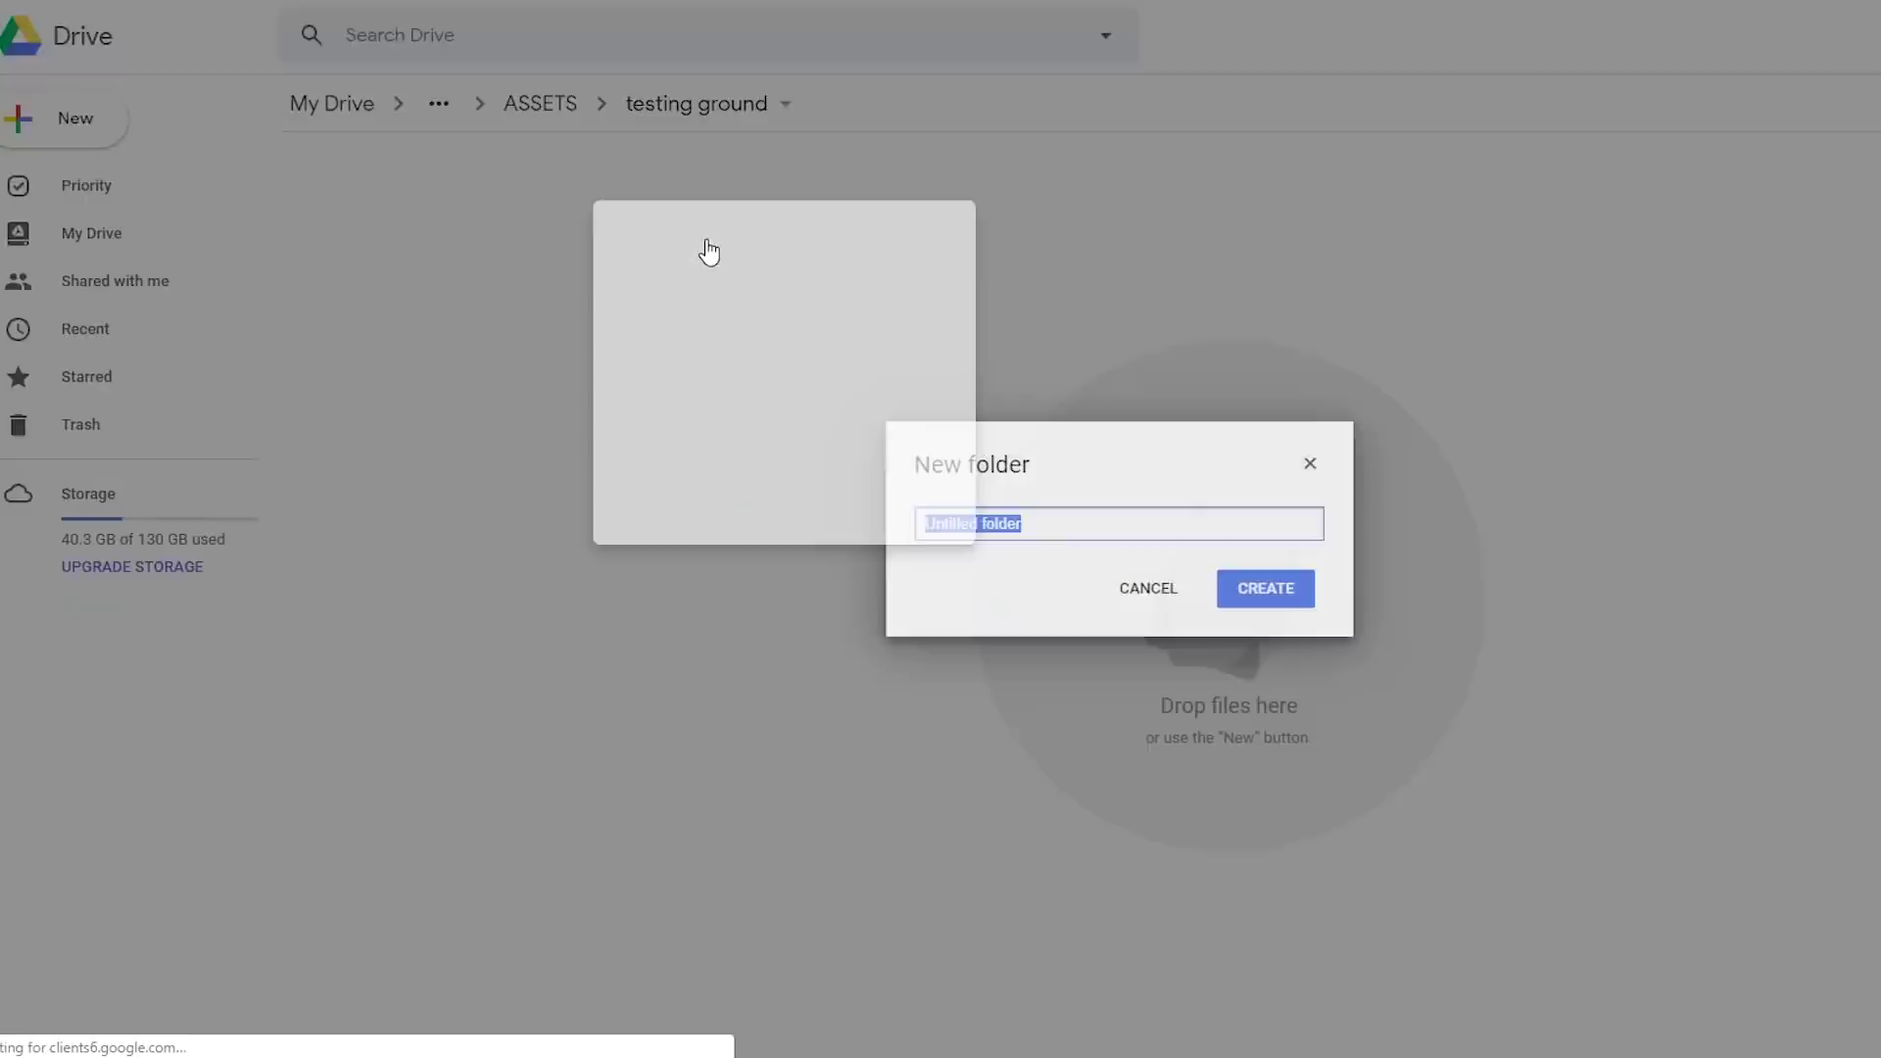
pyautogui.write('Templates')
pyautogui.press('Return')
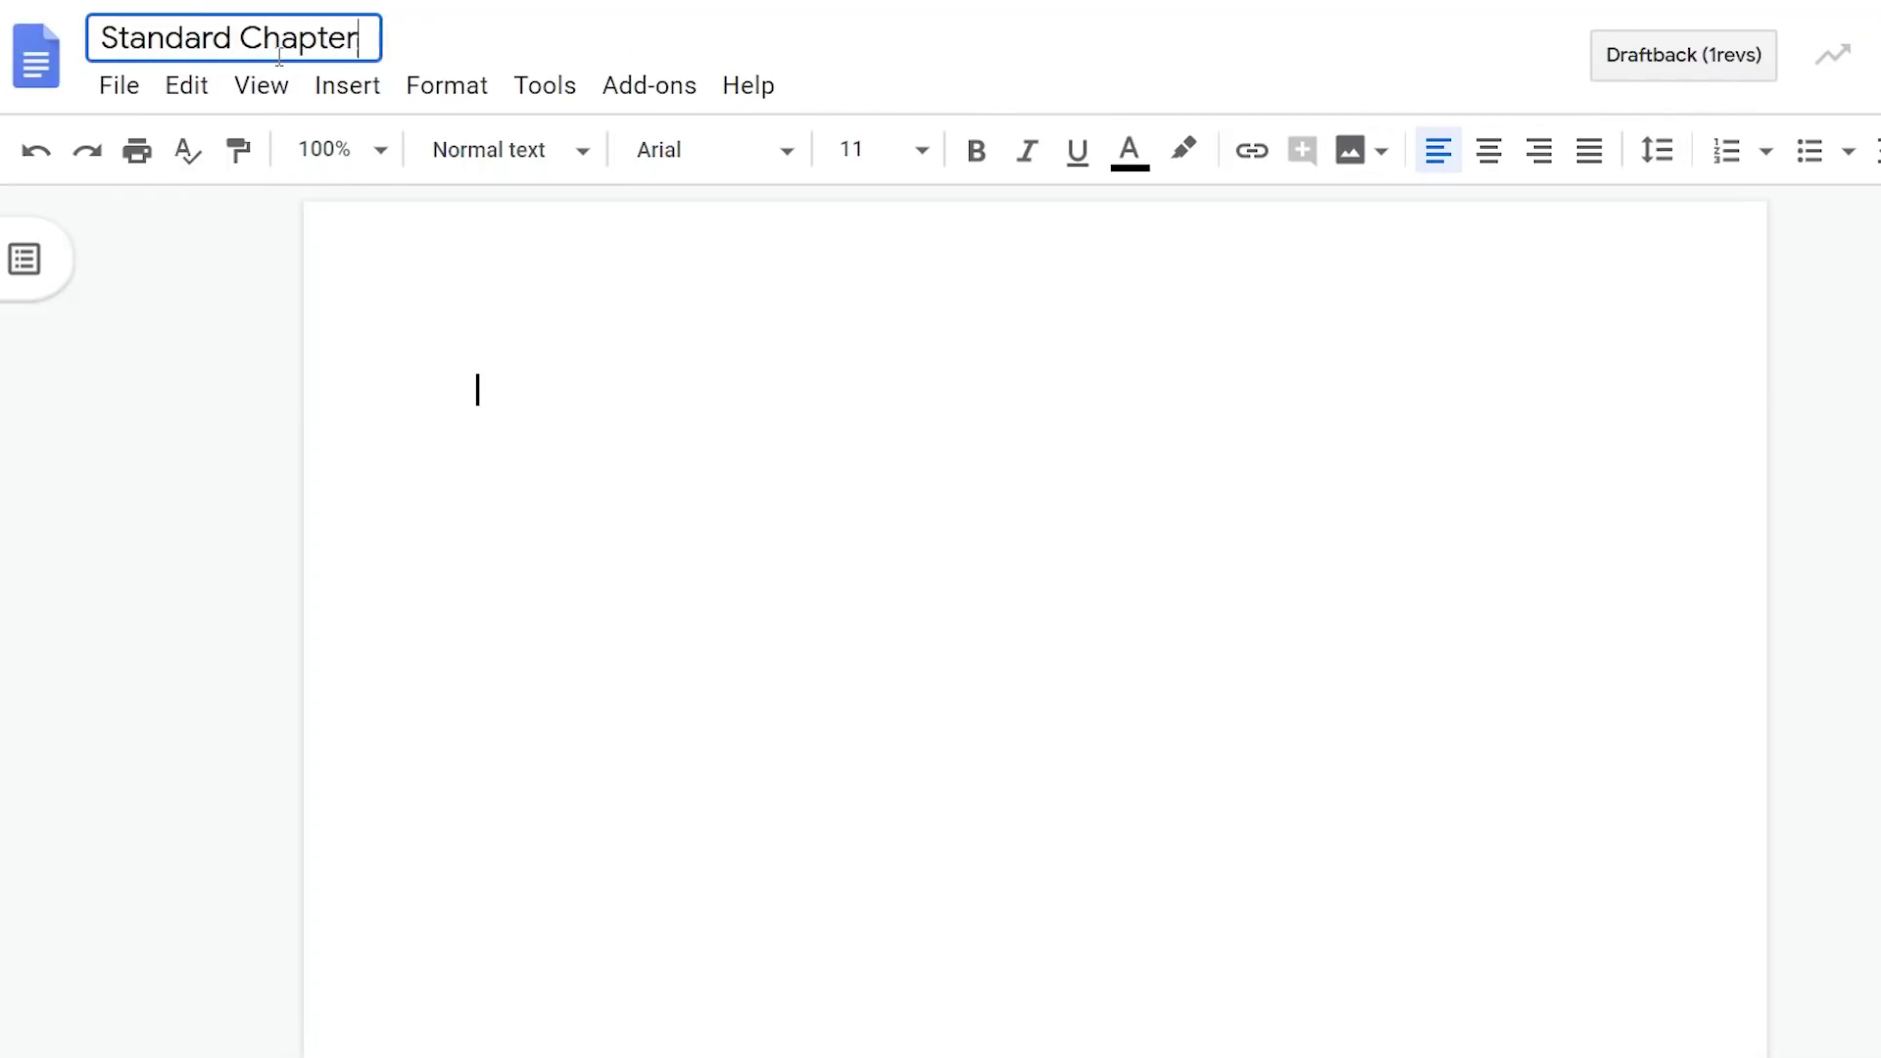
# - Style the Chapter X line as a Times New Roman Title with a horizontal line beneath
pyautogui.click(489, 150)
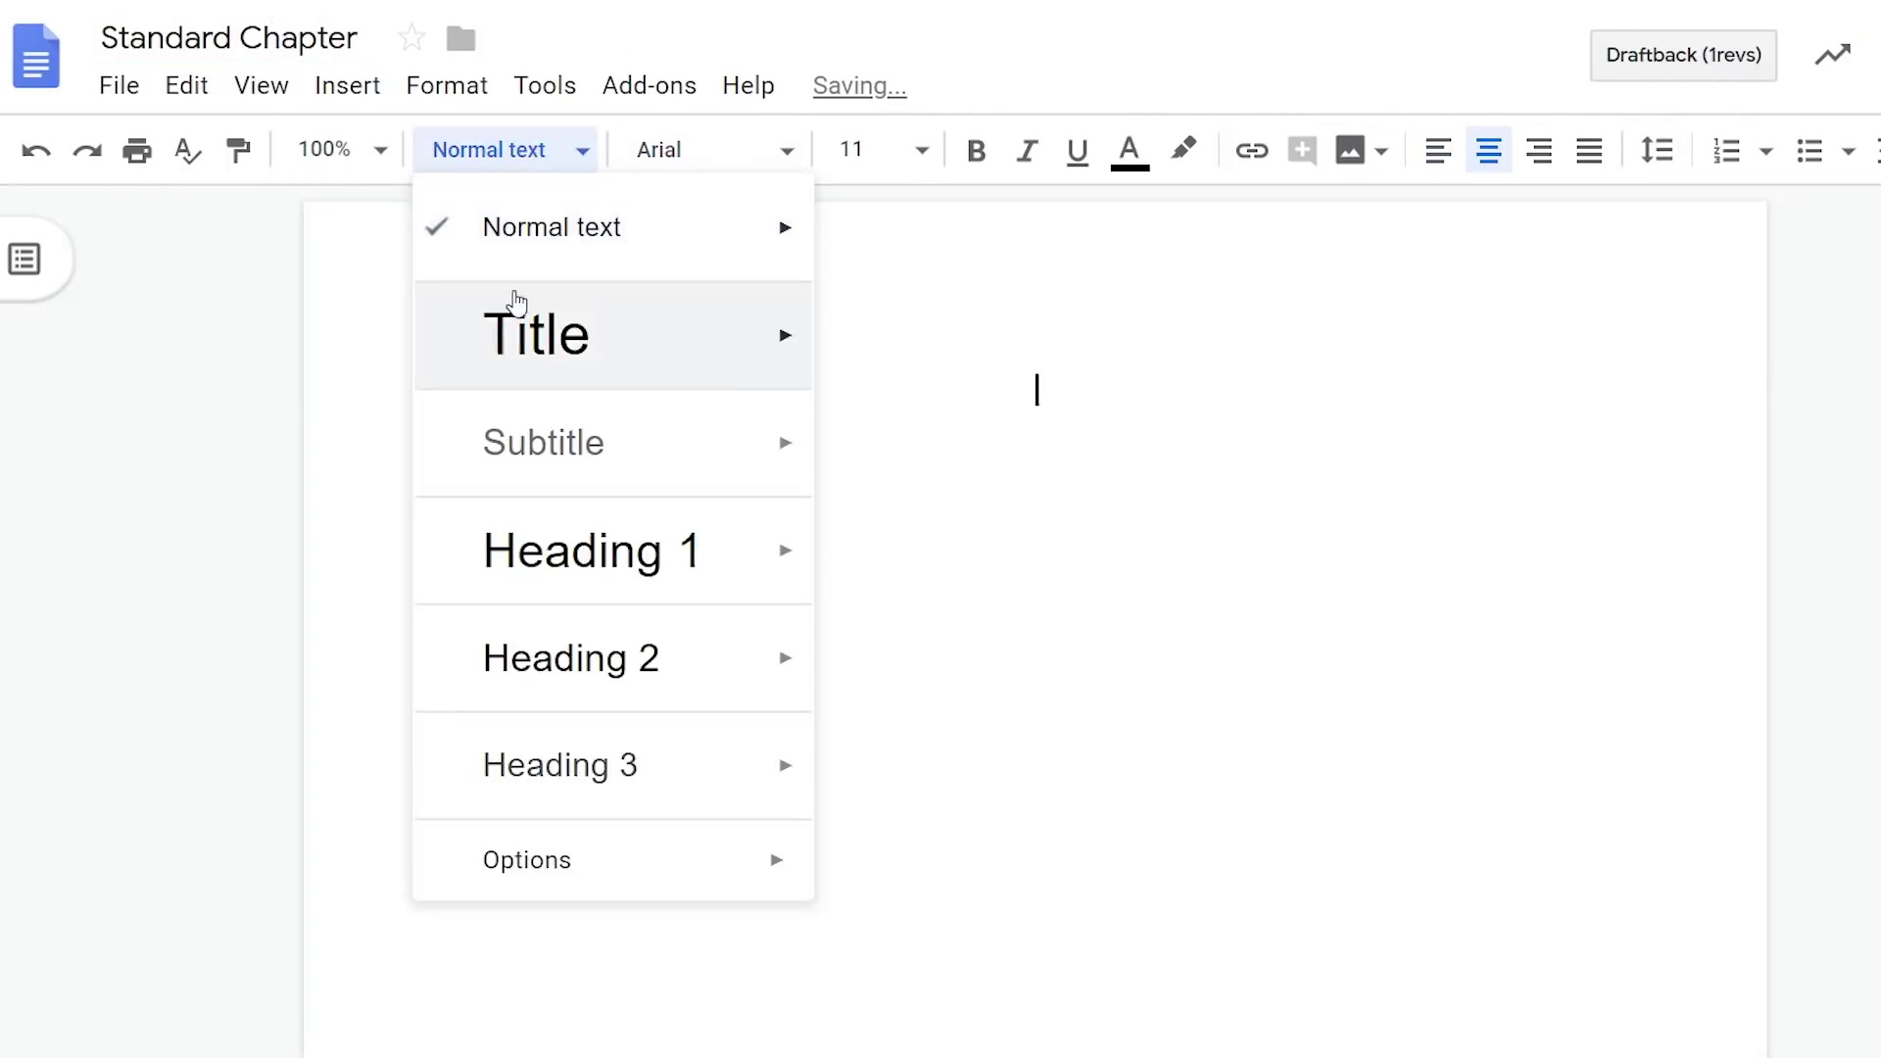
pyautogui.click(513, 328)
pyautogui.click(705, 150)
pyautogui.click(774, 299)
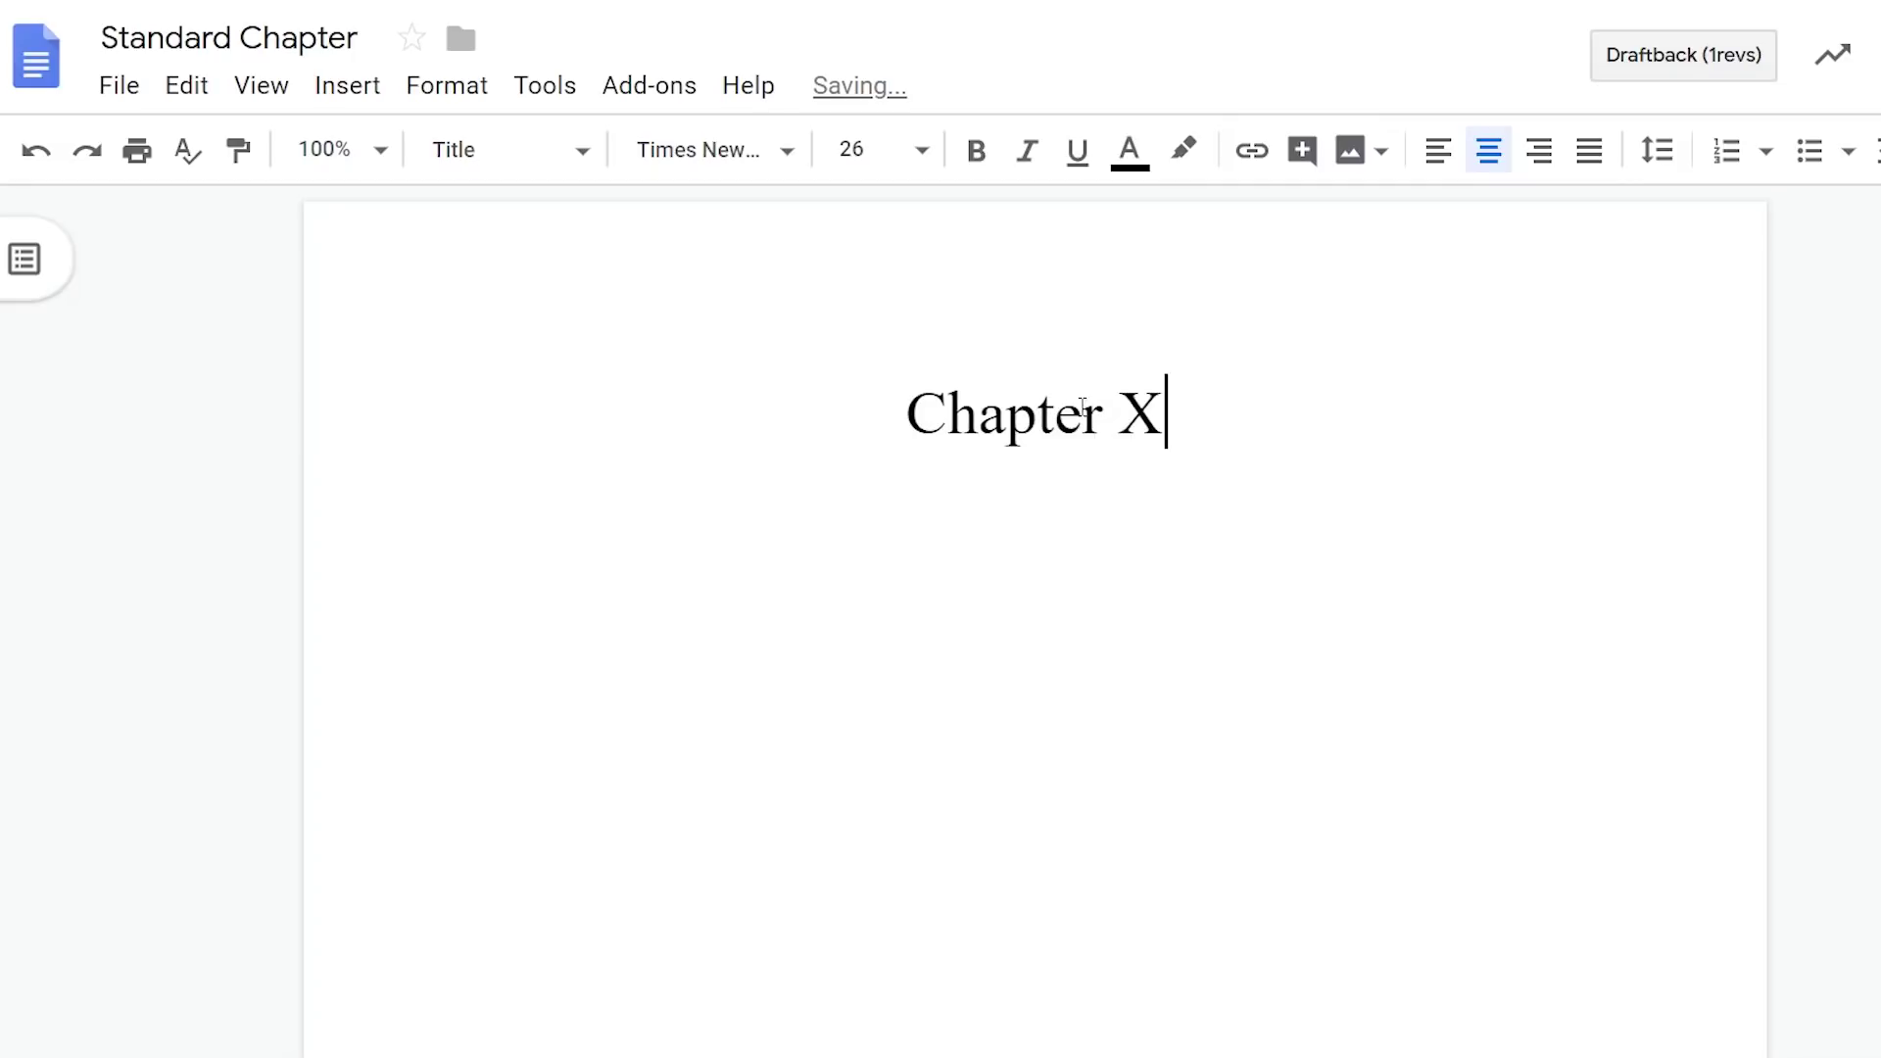
pyautogui.click(346, 85)
pyautogui.click(505, 388)
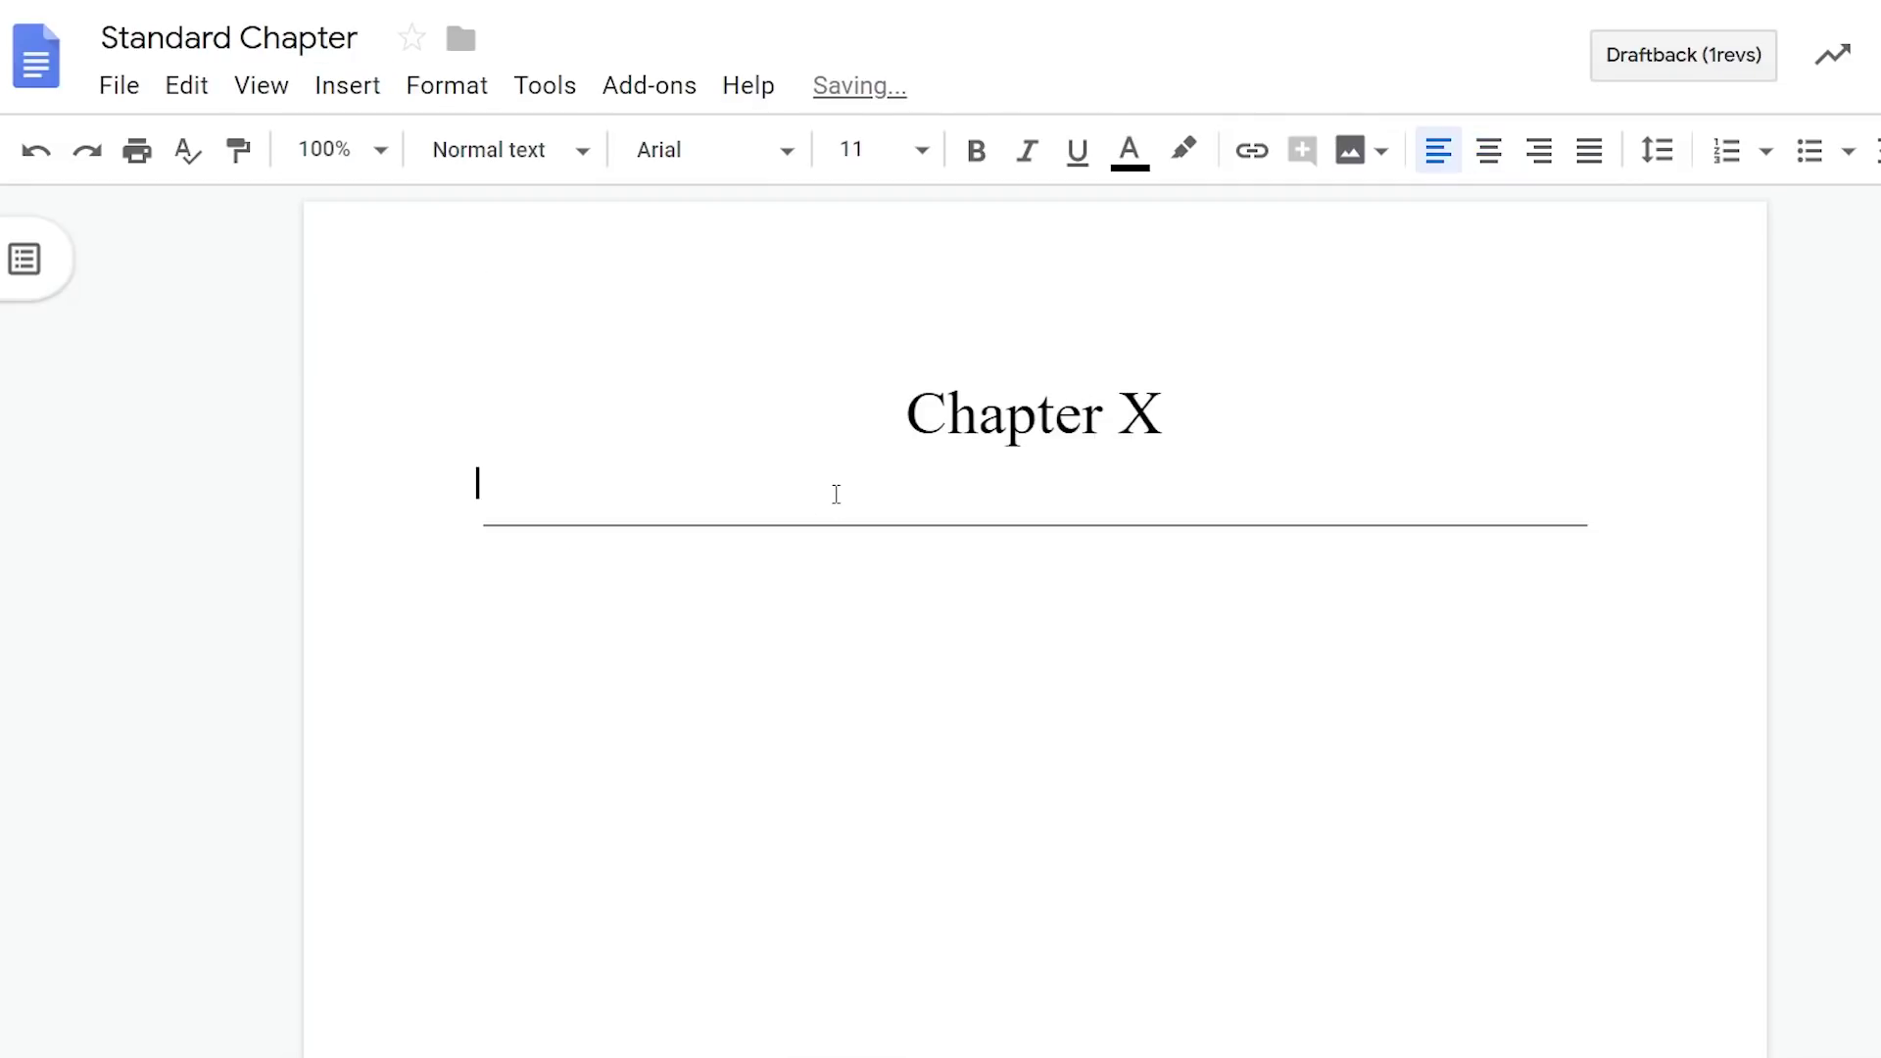
pyautogui.press('BackSpace')
pyautogui.click(828, 538)
# - Bold the Chapter X title and indent the body line below the rule at size 12
pyautogui.moveTo(1170, 421); pyautogui.dragTo(1013, 180)
pyautogui.click(975, 150)
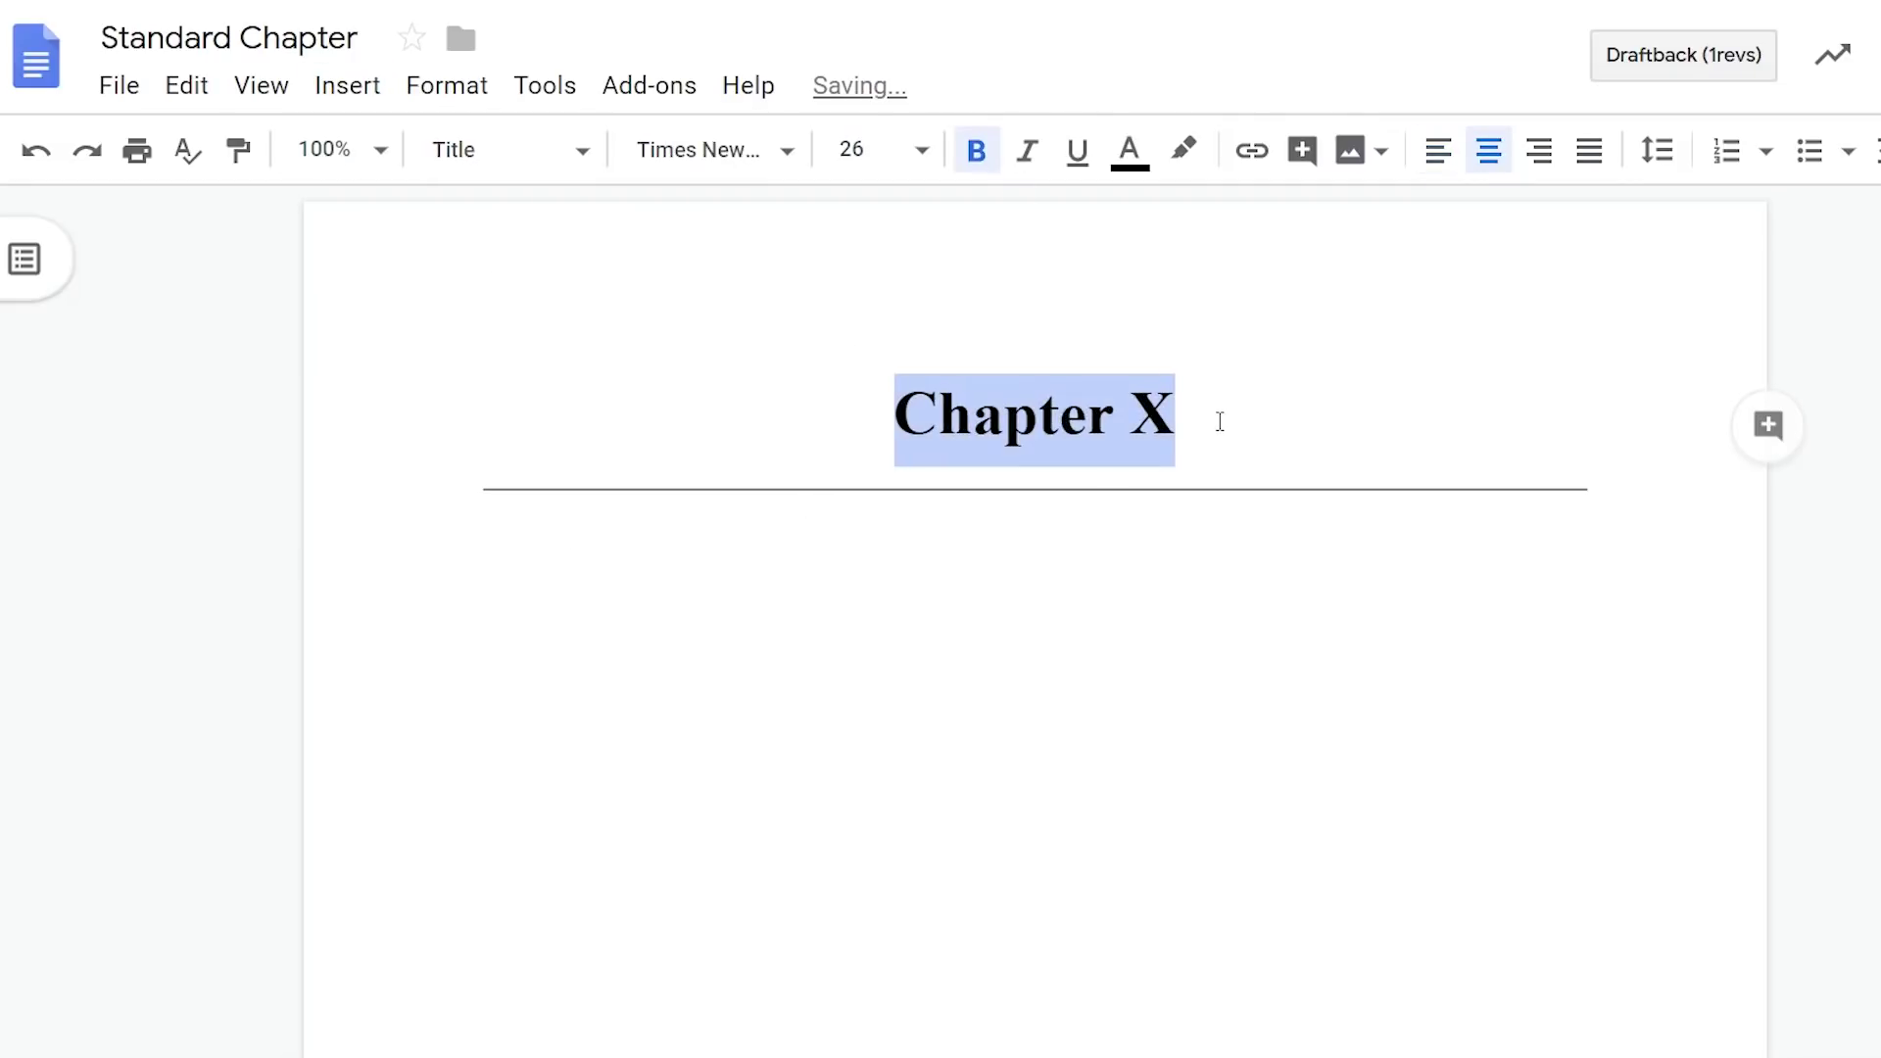
pyautogui.click(1041, 600)
pyautogui.click(1656, 150)
pyautogui.click(1689, 156)
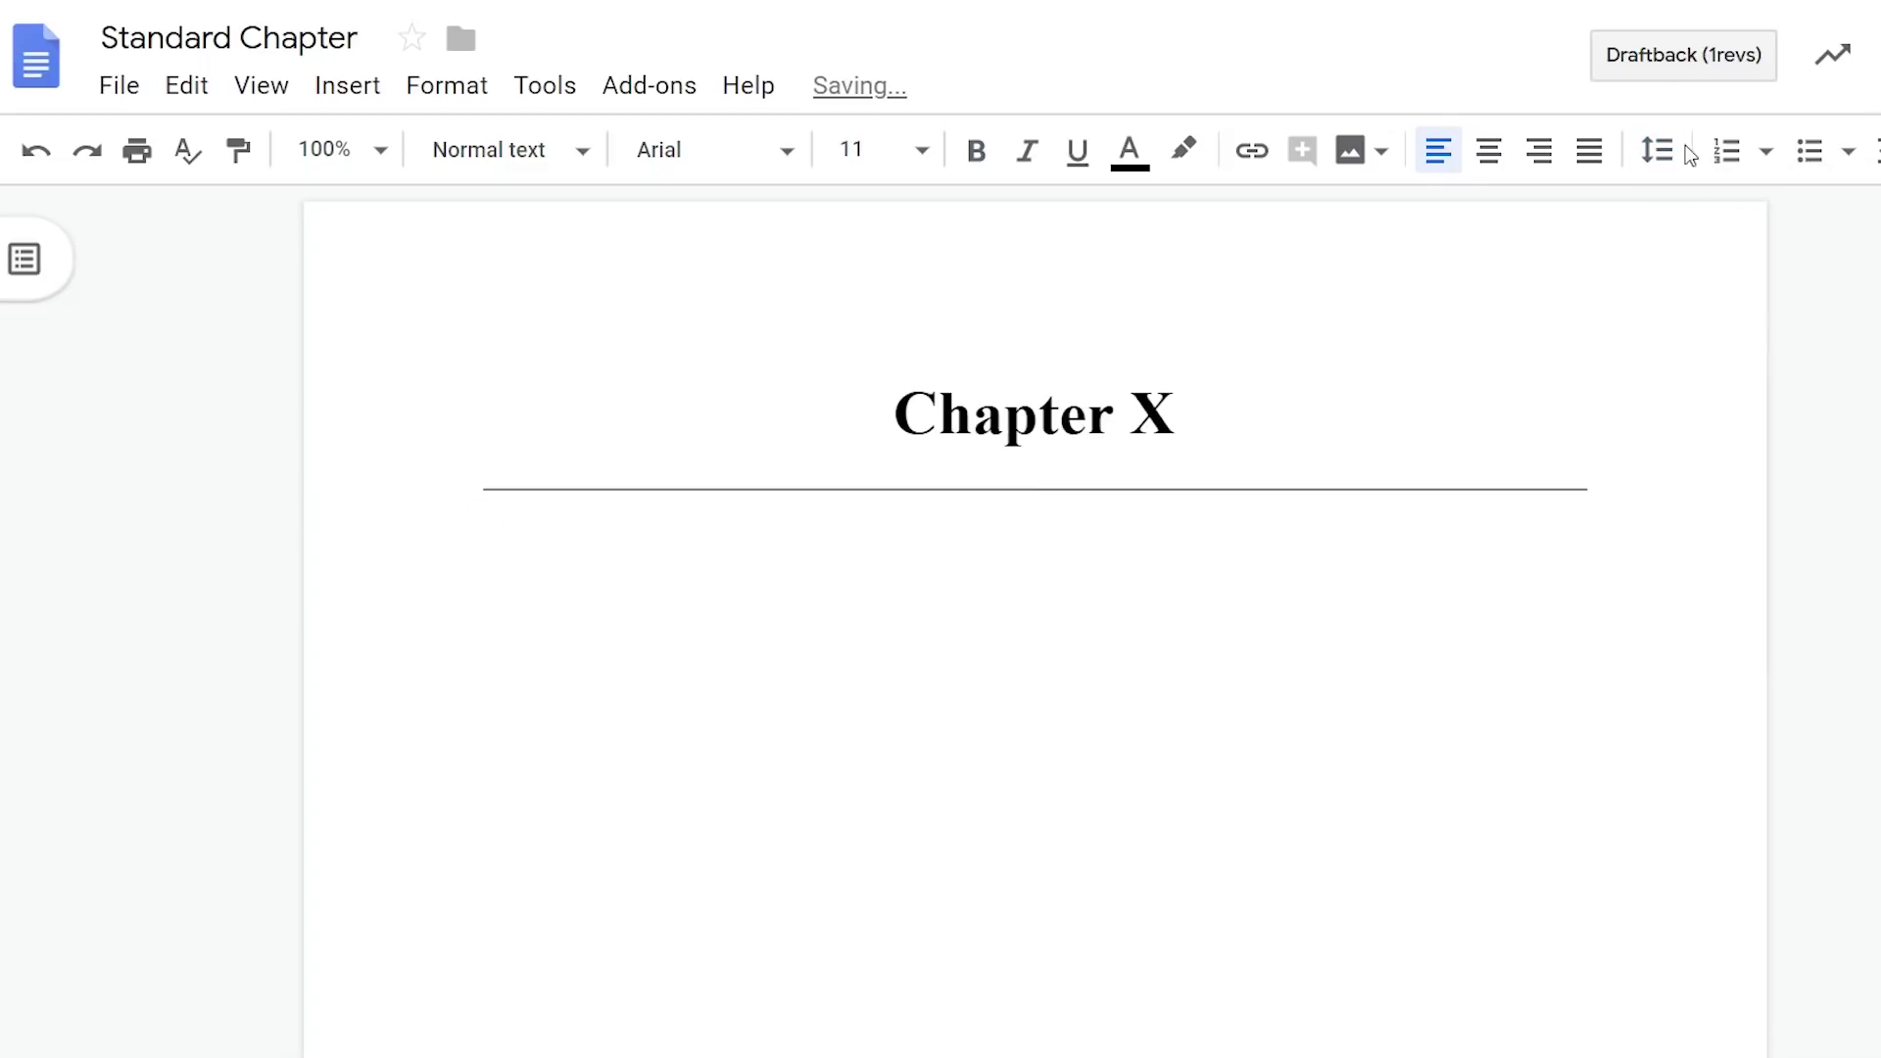
pyautogui.press('Tab')
pyautogui.click(919, 150)
pyautogui.click(862, 441)
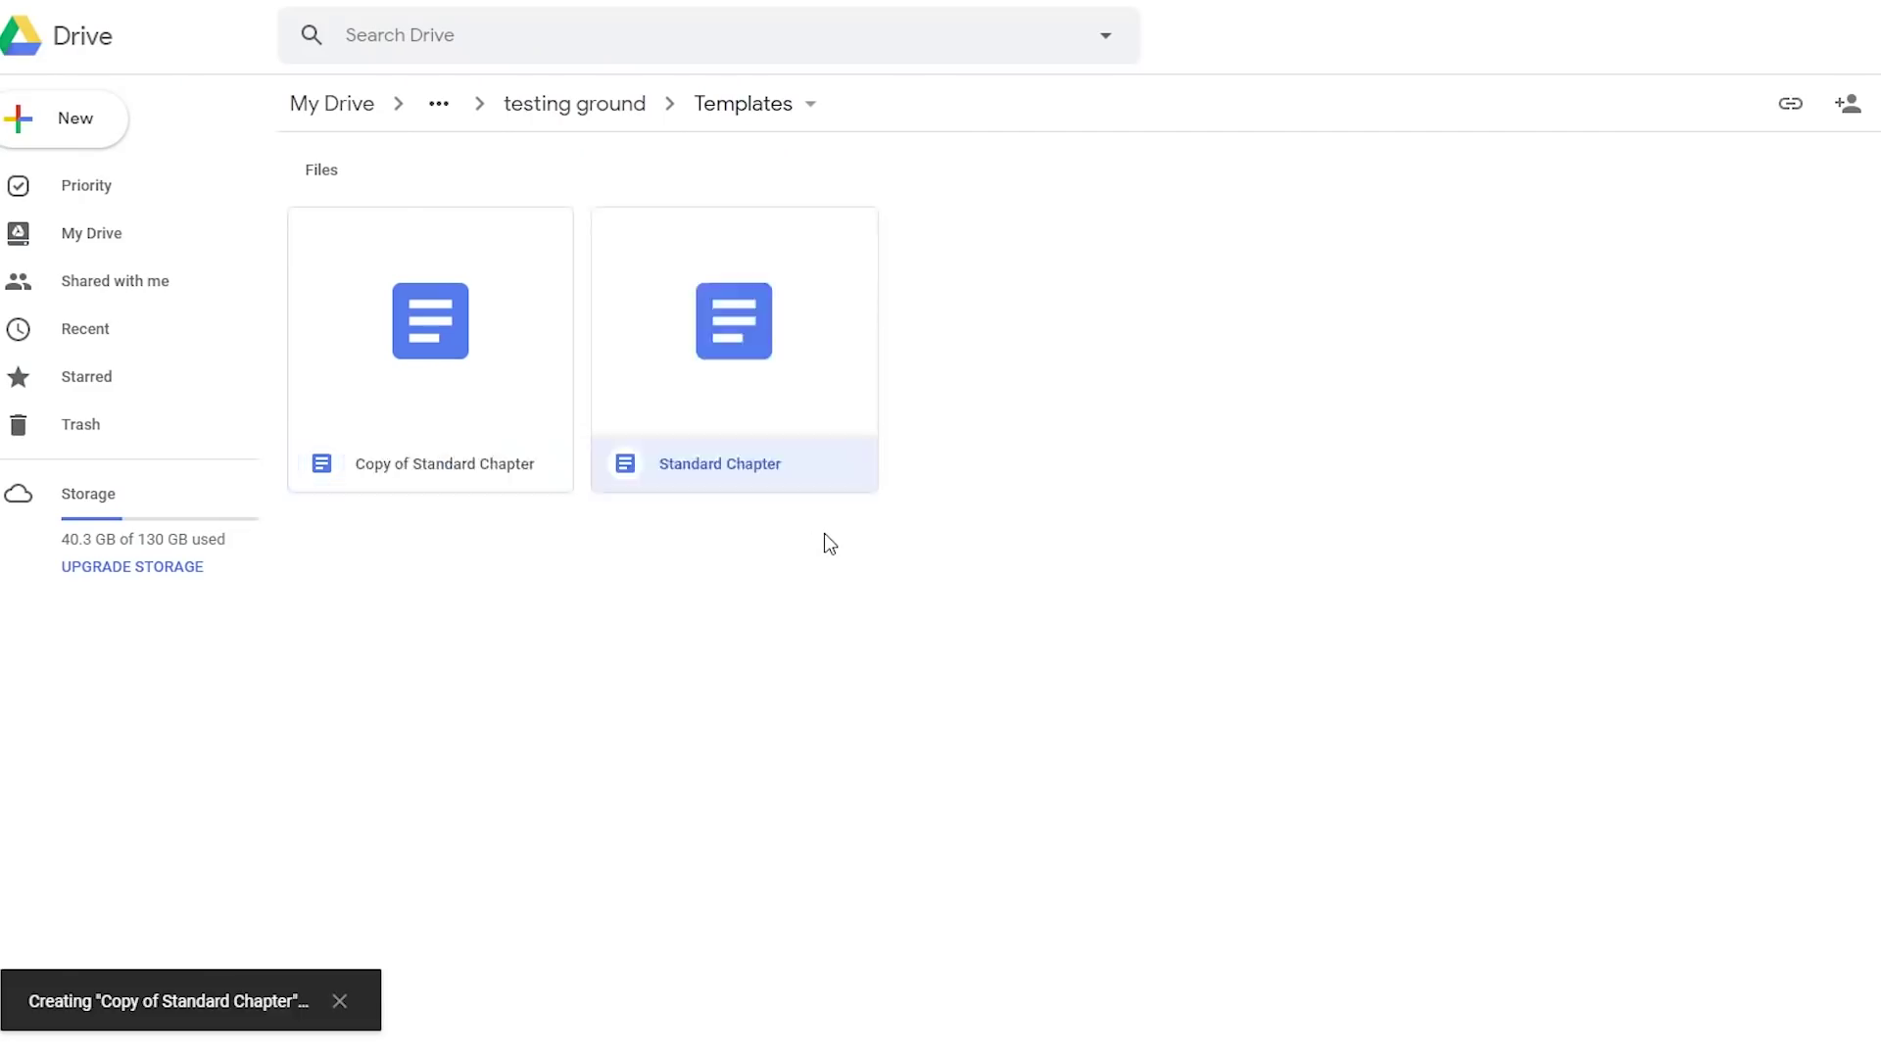
# - Choose Move to for Copy of Standard Chapter to relocate it out of Templates
pyautogui.rightClick(502, 439)
pyautogui.click(672, 678)
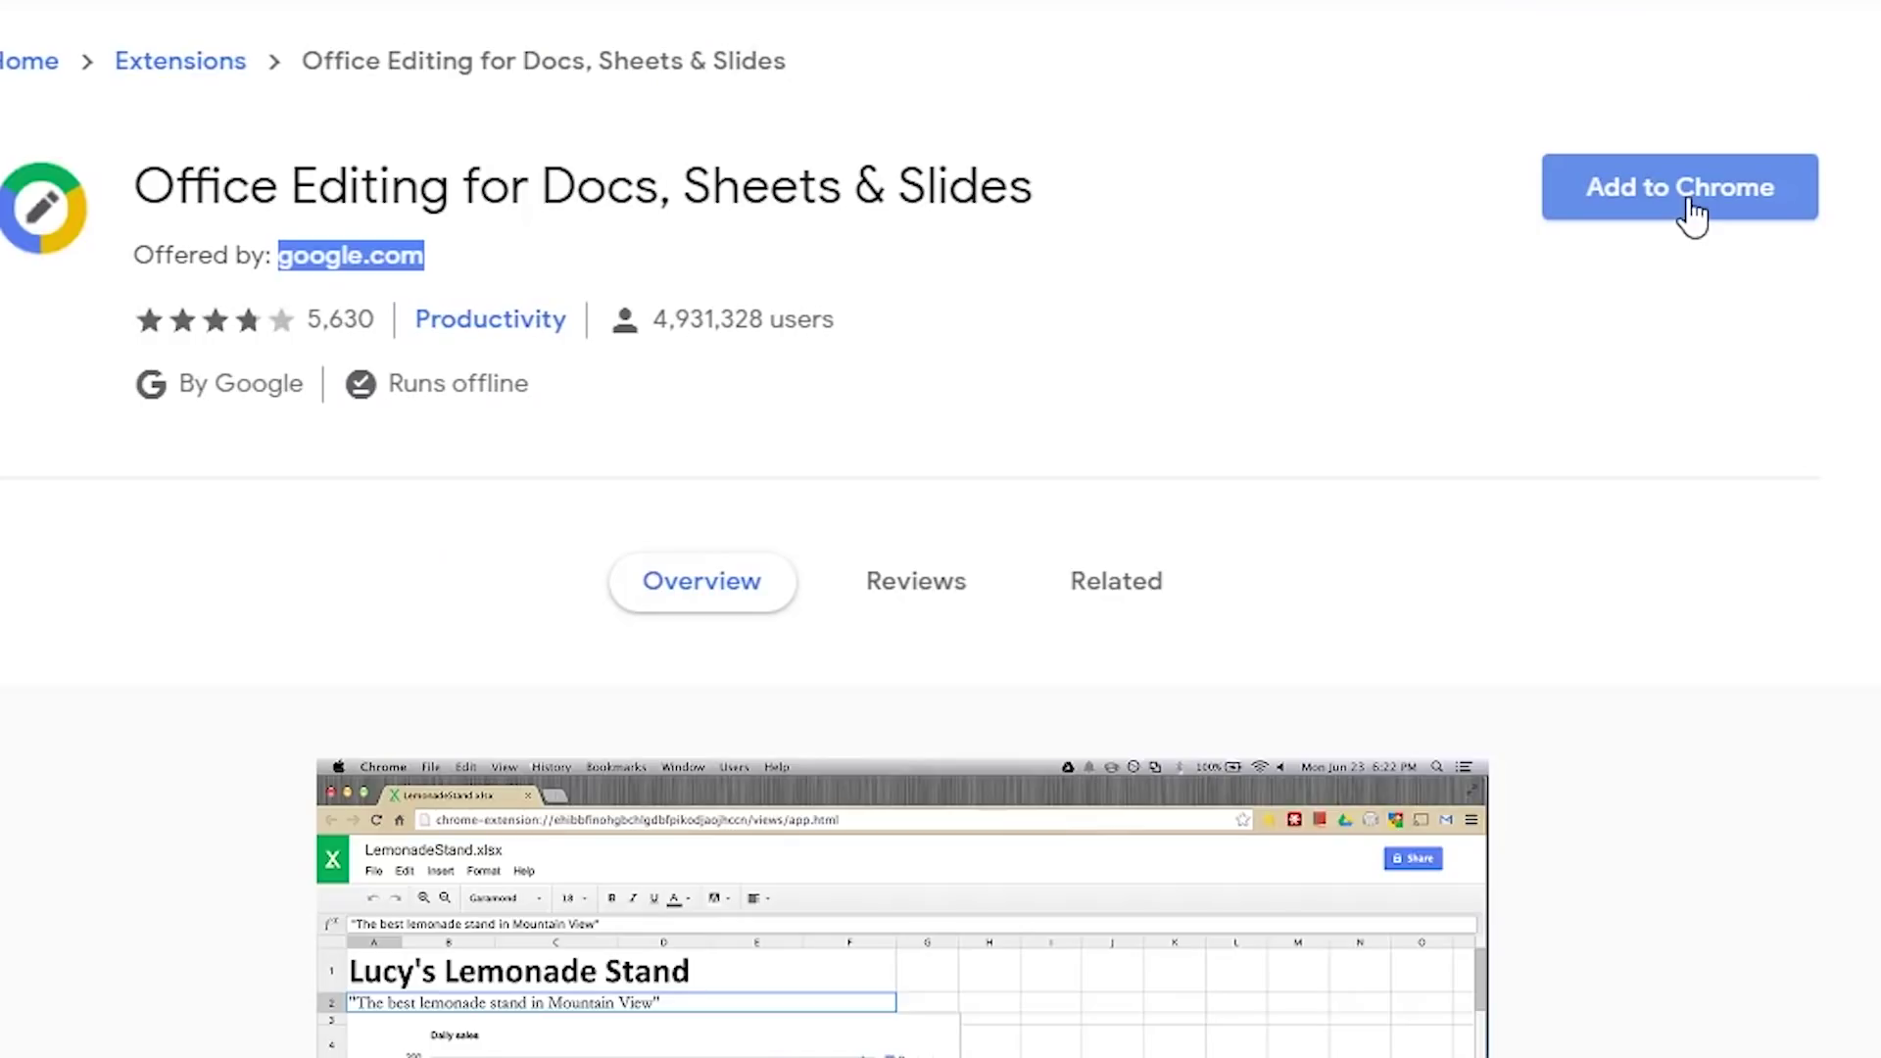
# - Add the Office Editing for Docs, Sheets & Slides extension to Chrome
pyautogui.click(1690, 211)
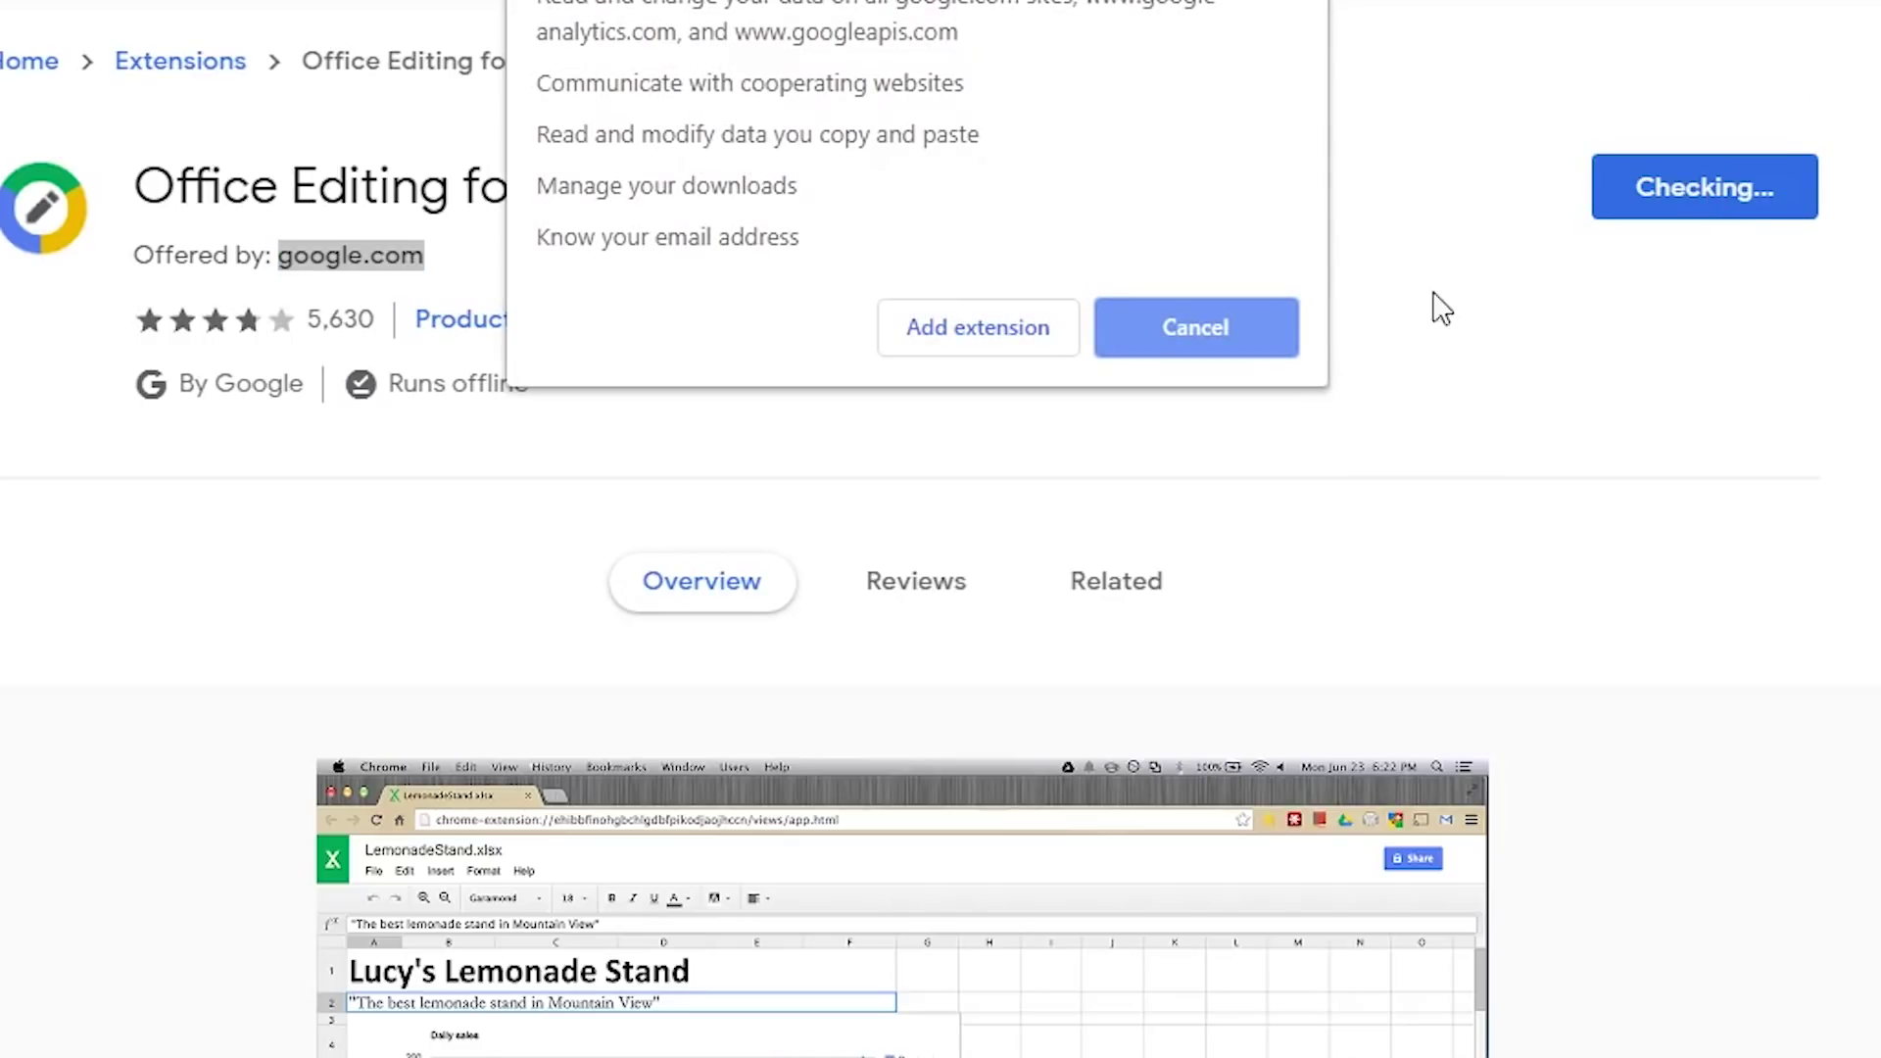
pyautogui.click(966, 327)
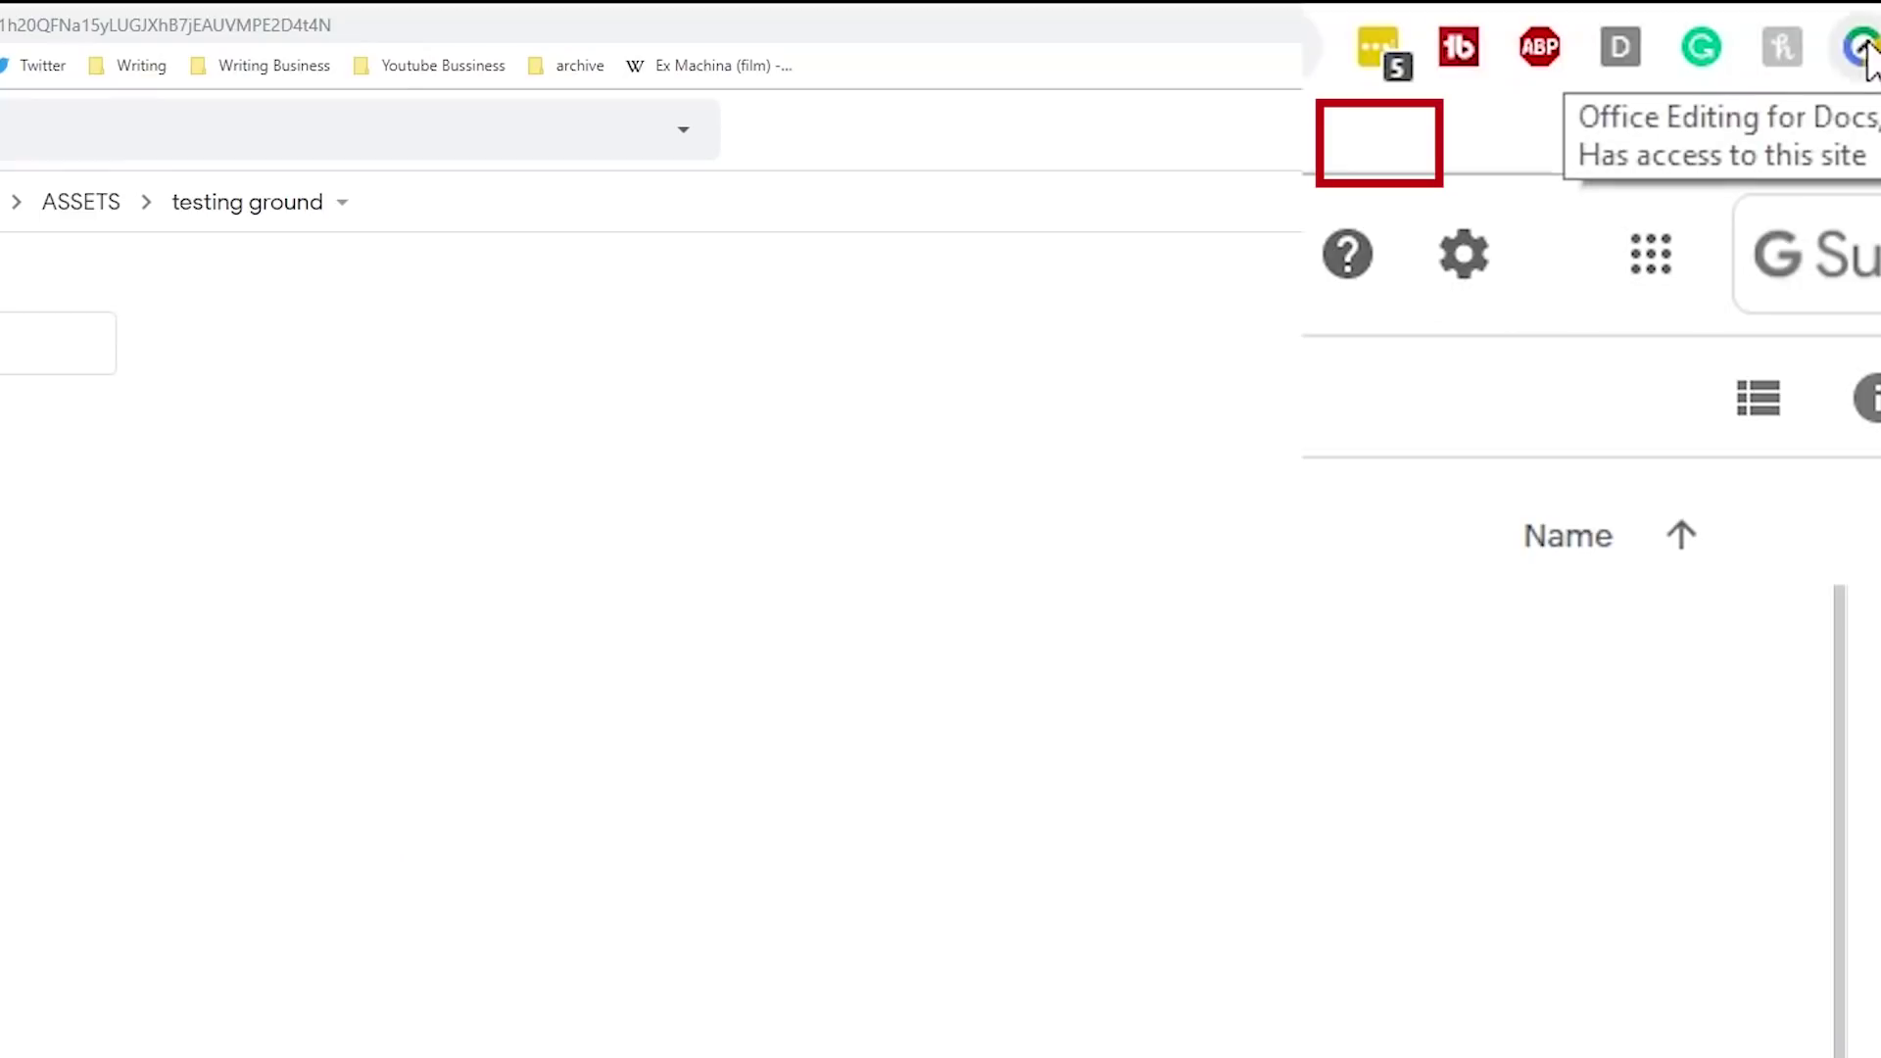
# - Create a new PowerPoint and a new Word document with the Office extension, dismissing its notice
pyautogui.click(1859, 46)
pyautogui.click(1564, 320)
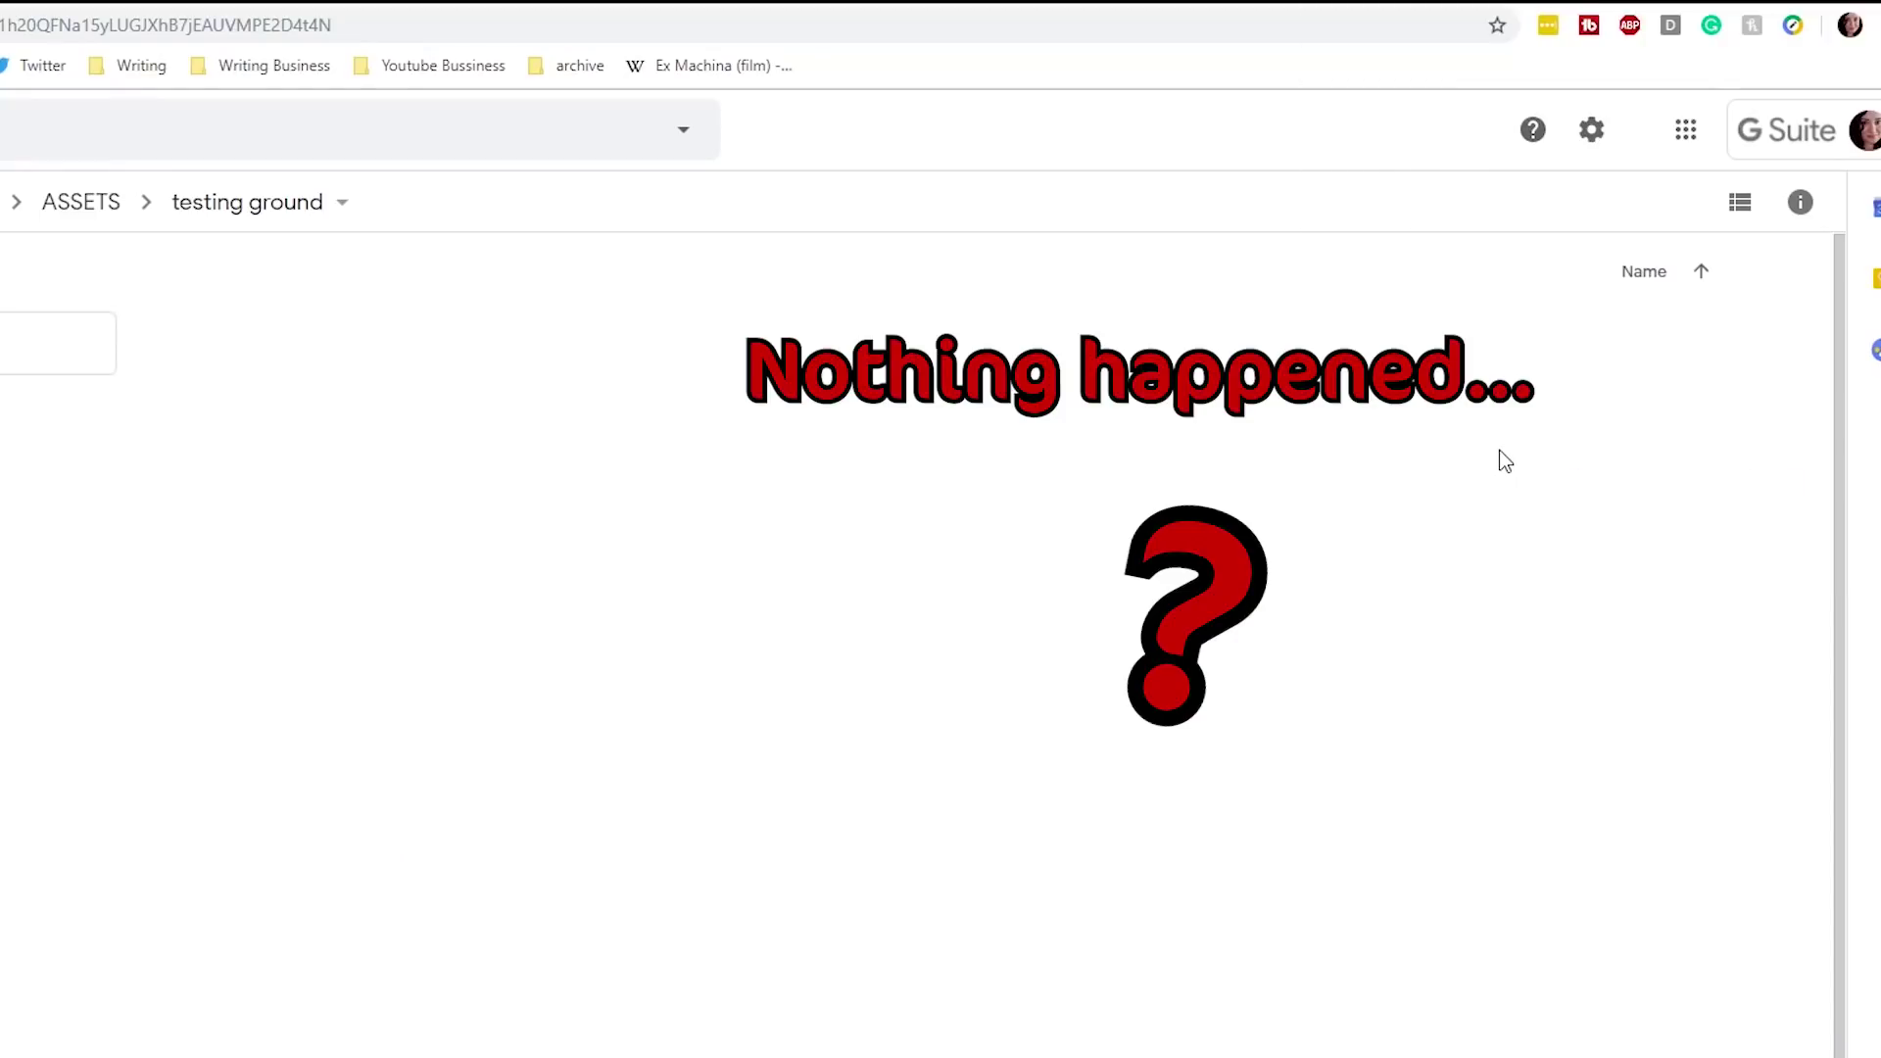
pyautogui.click(1793, 25)
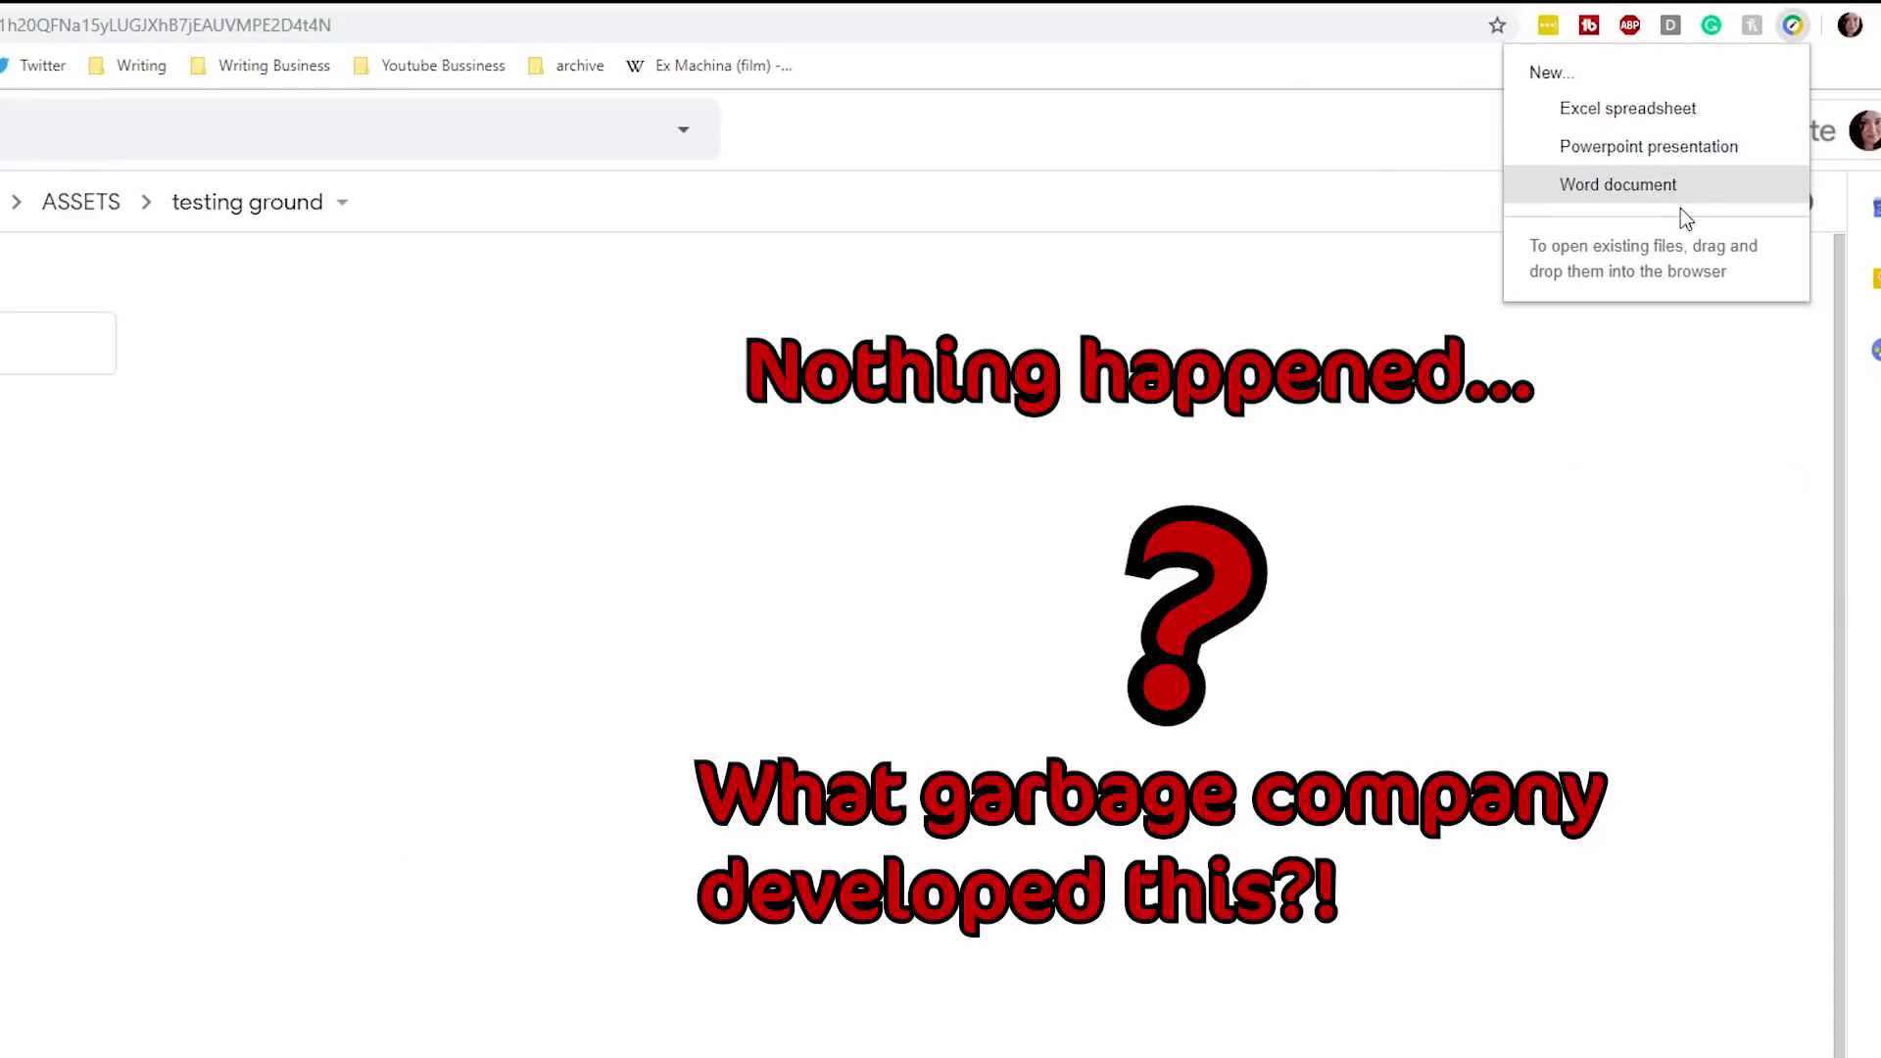
pyautogui.click(1665, 187)
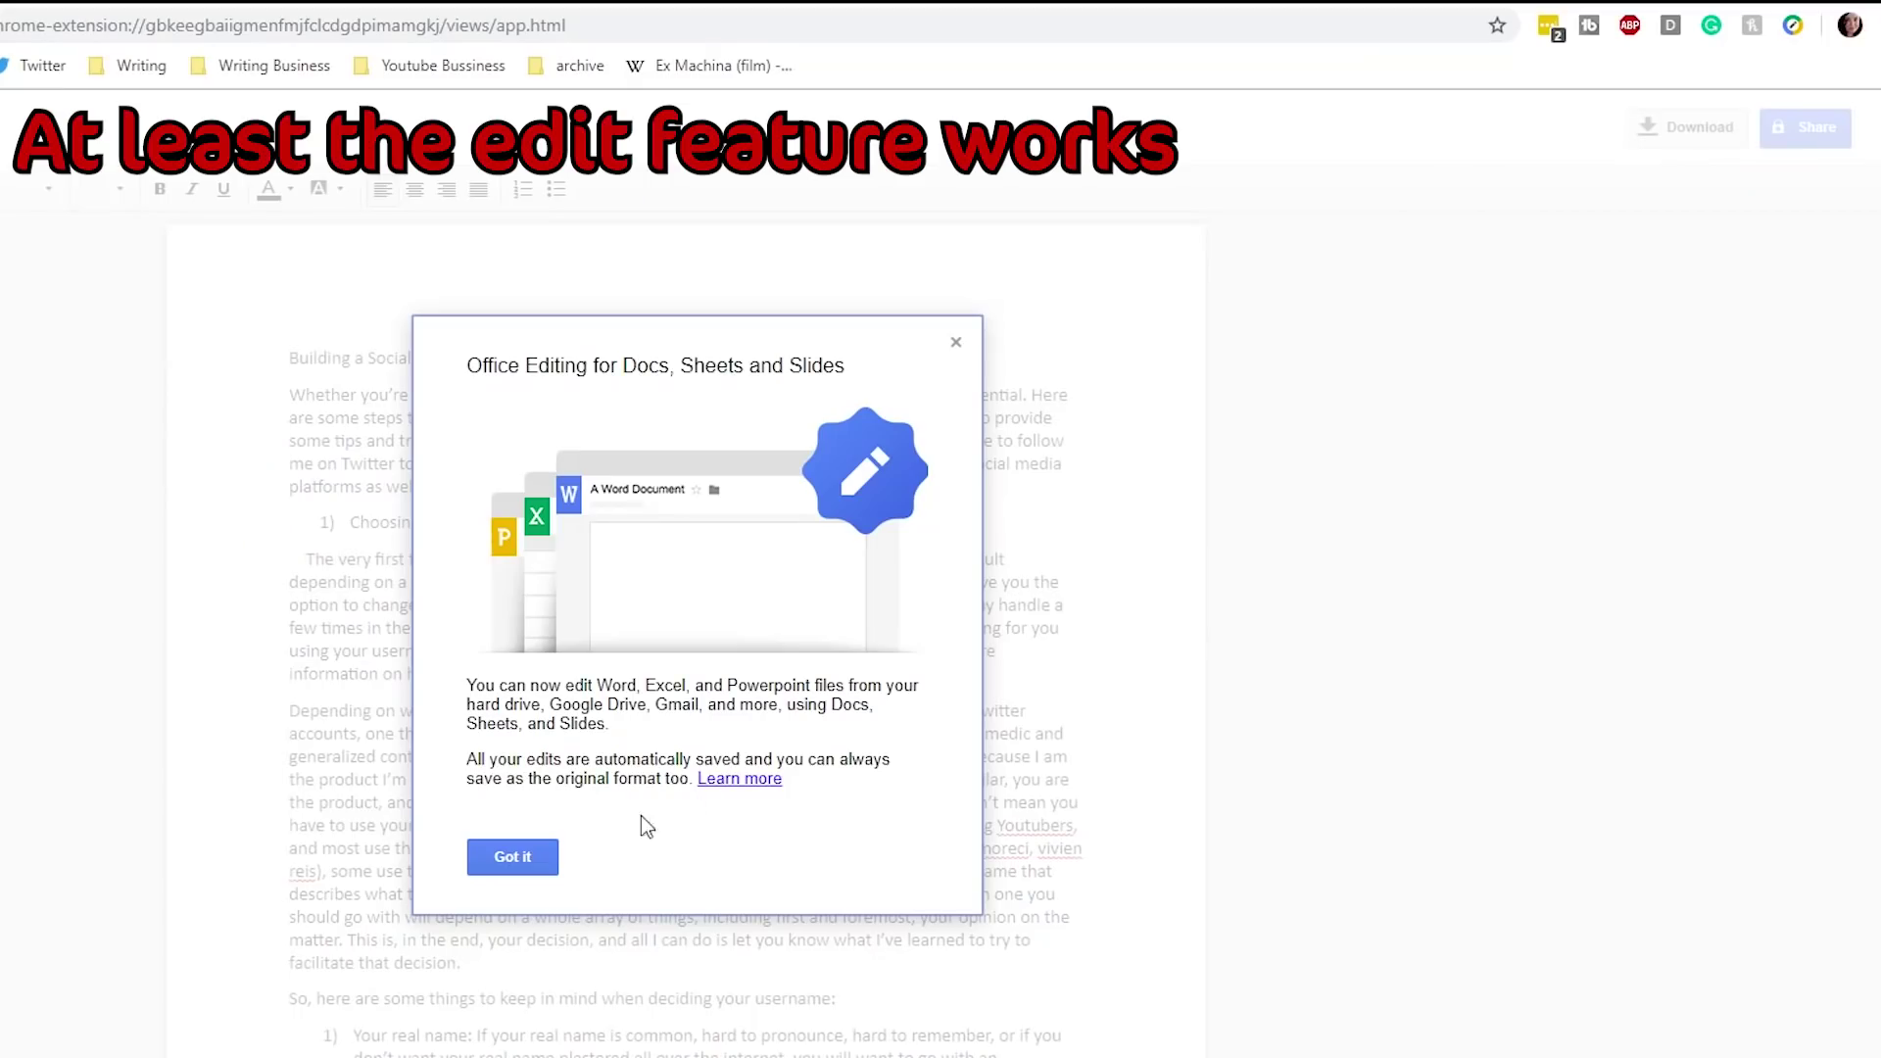
pyautogui.click(512, 857)
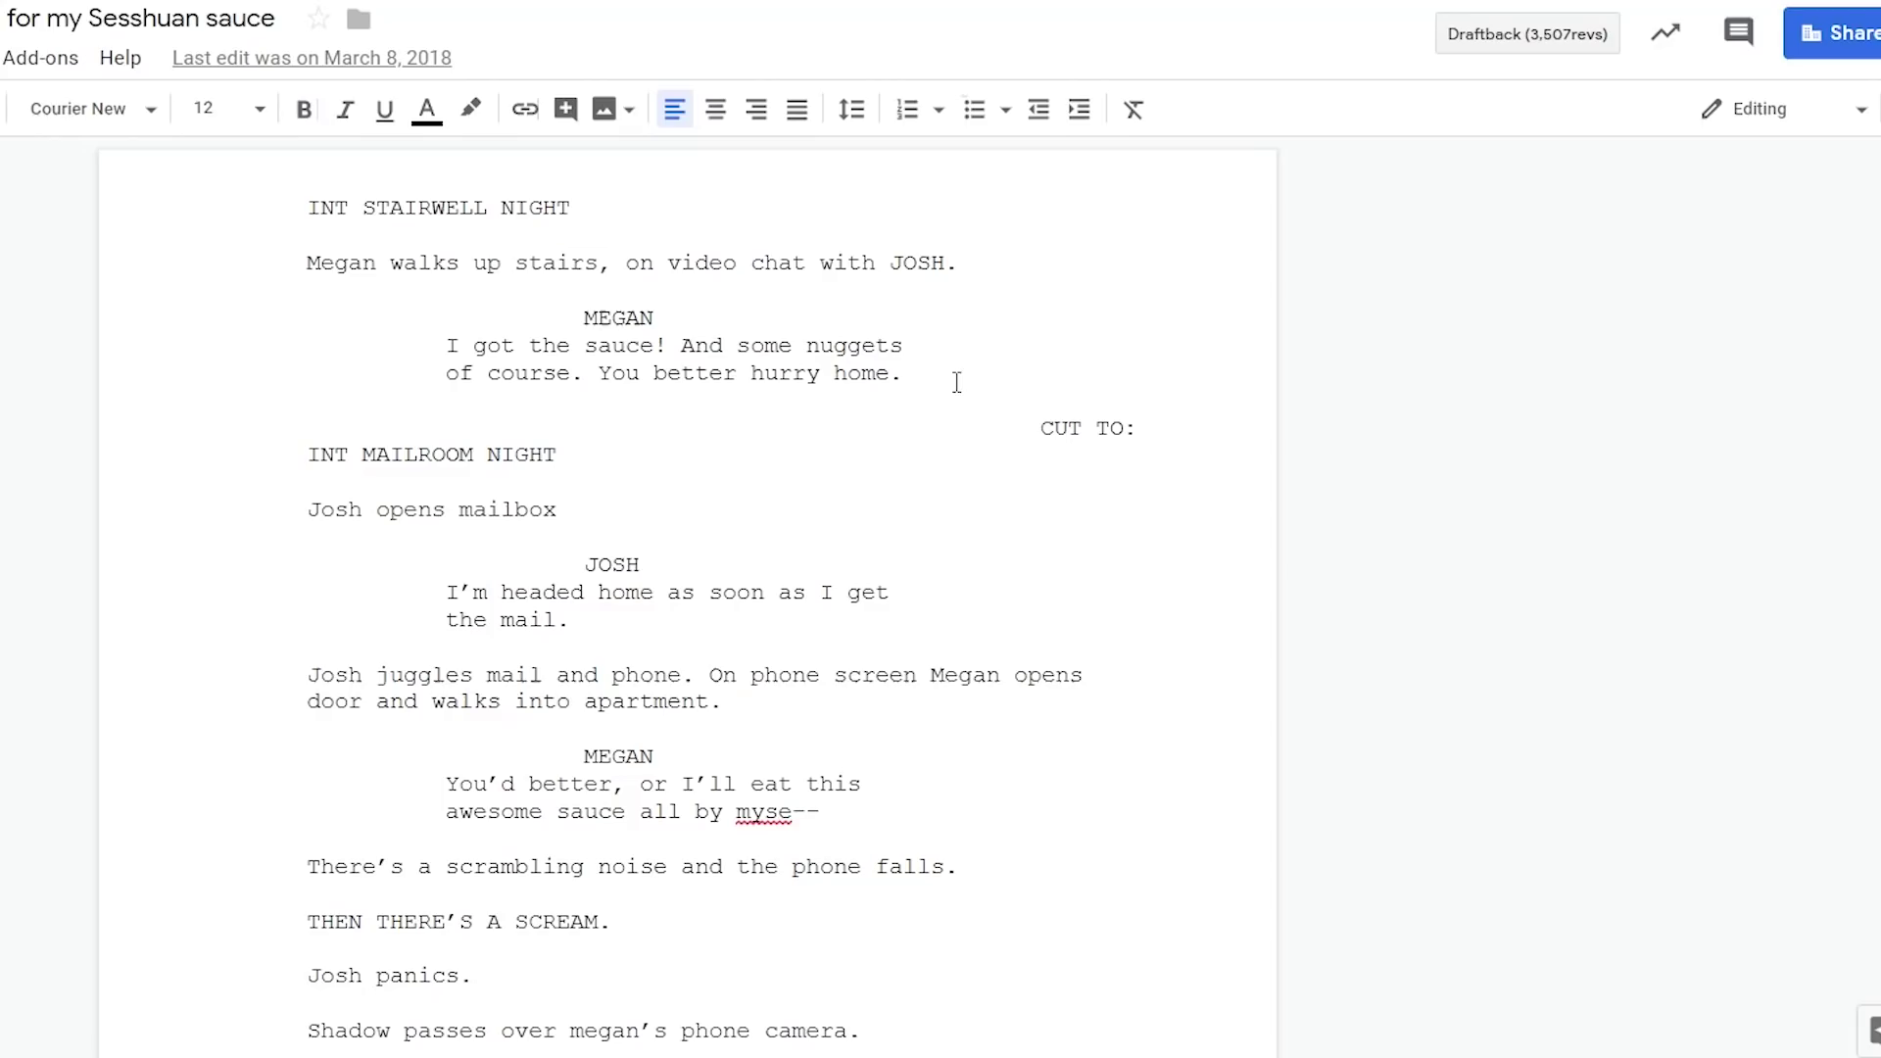
# - Launch the Screenplay Formatter add-on and scroll through the screenplay
pyautogui.click(31, 60)
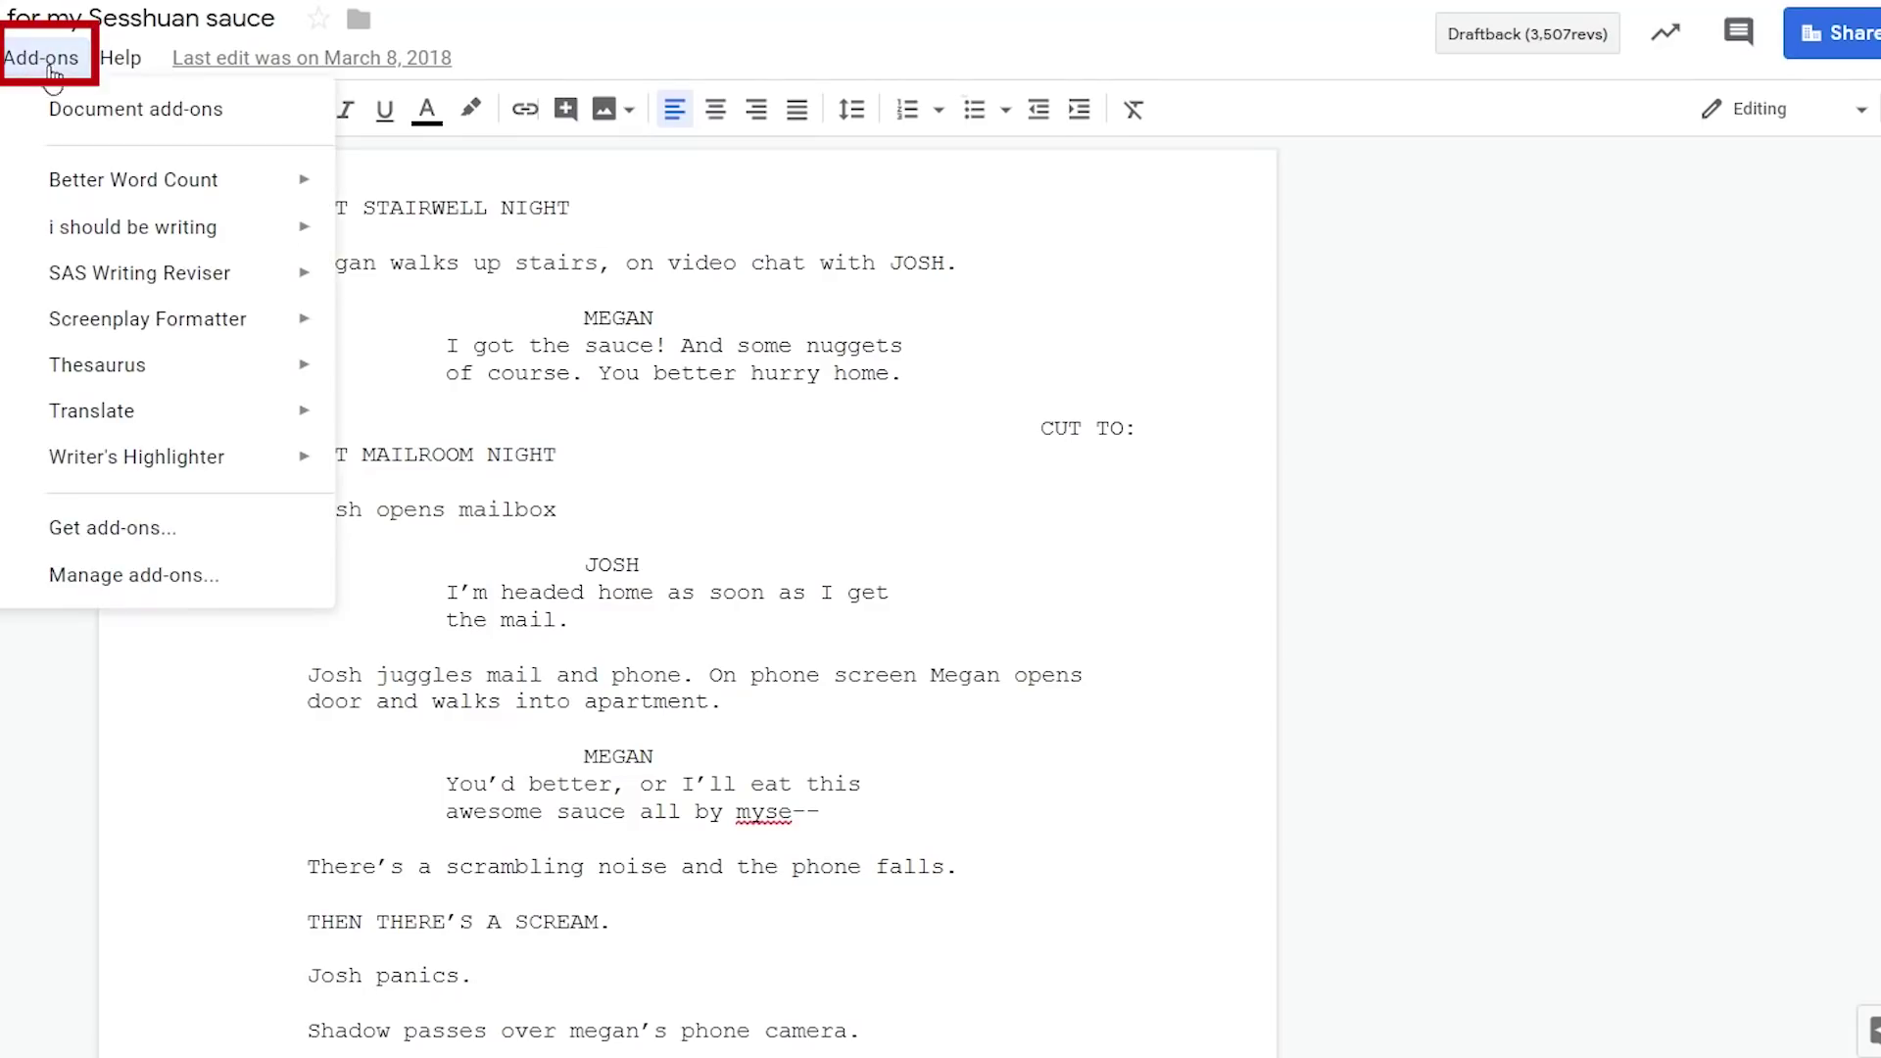
pyautogui.moveTo(182, 333)
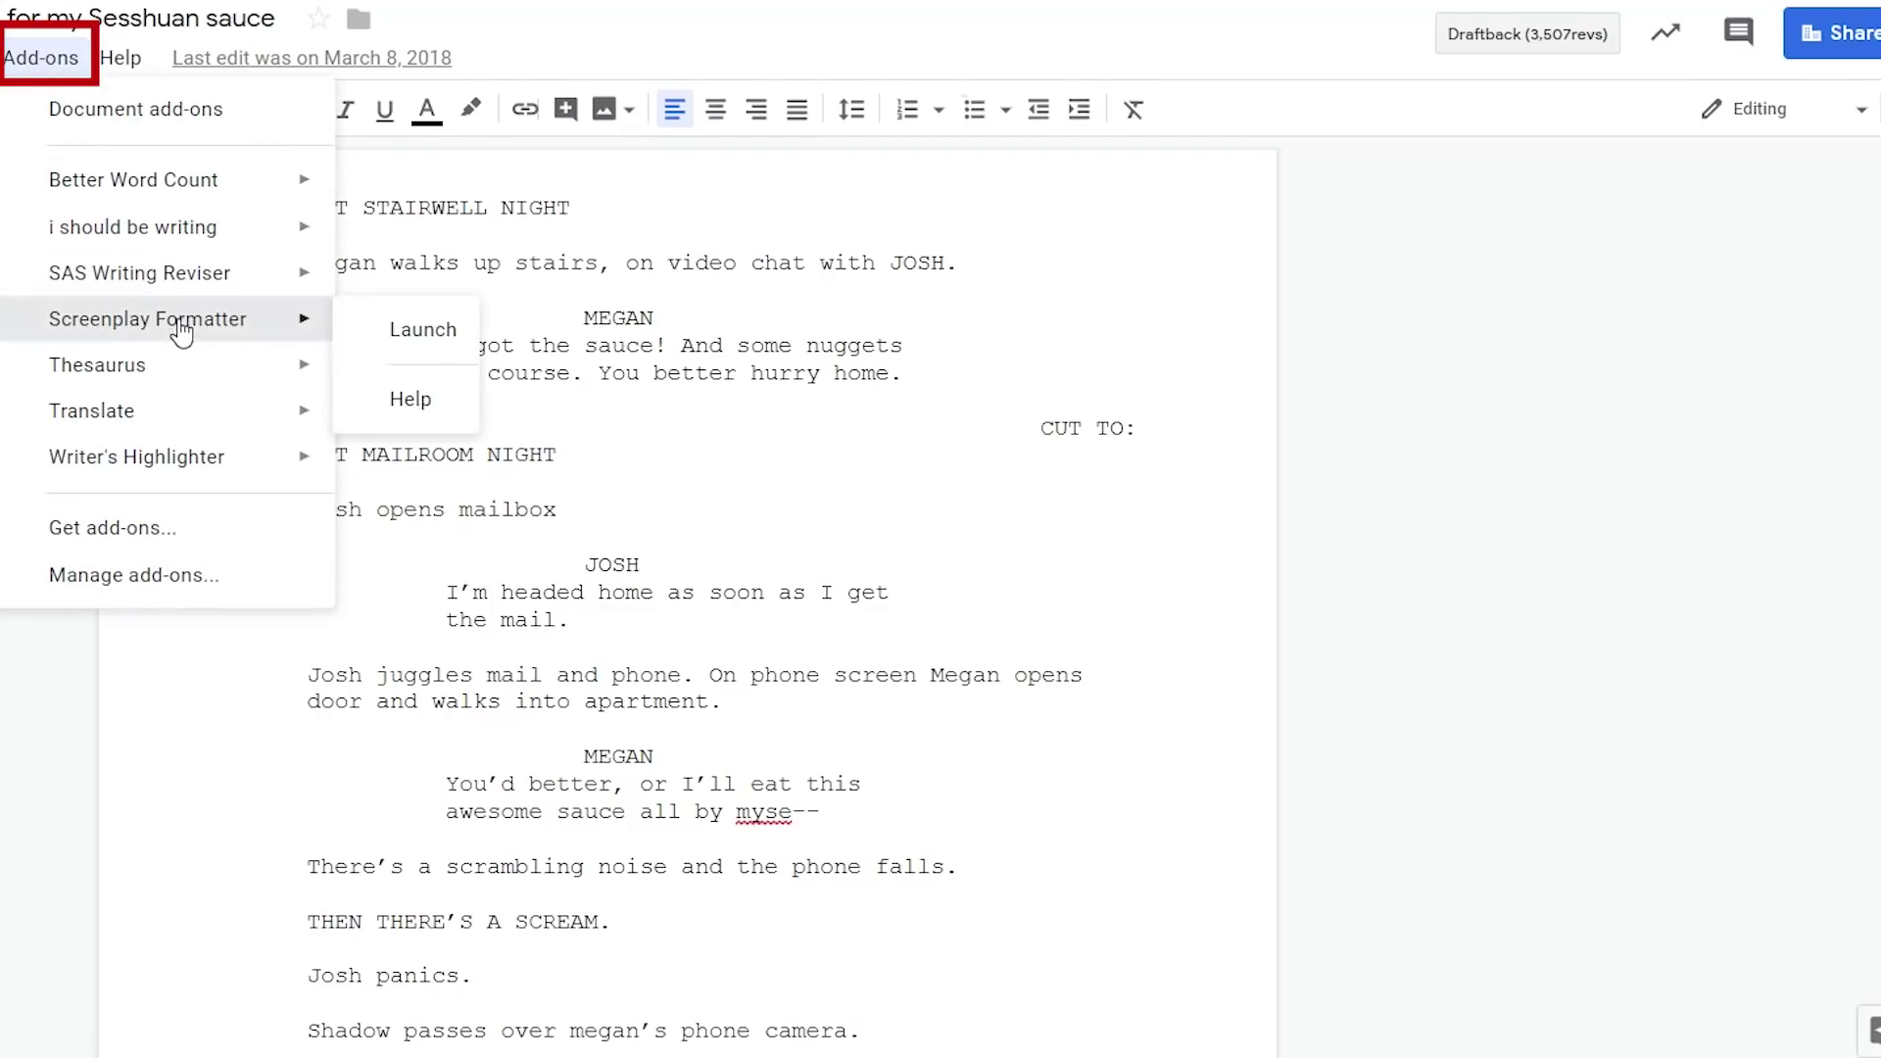
pyautogui.click(423, 331)
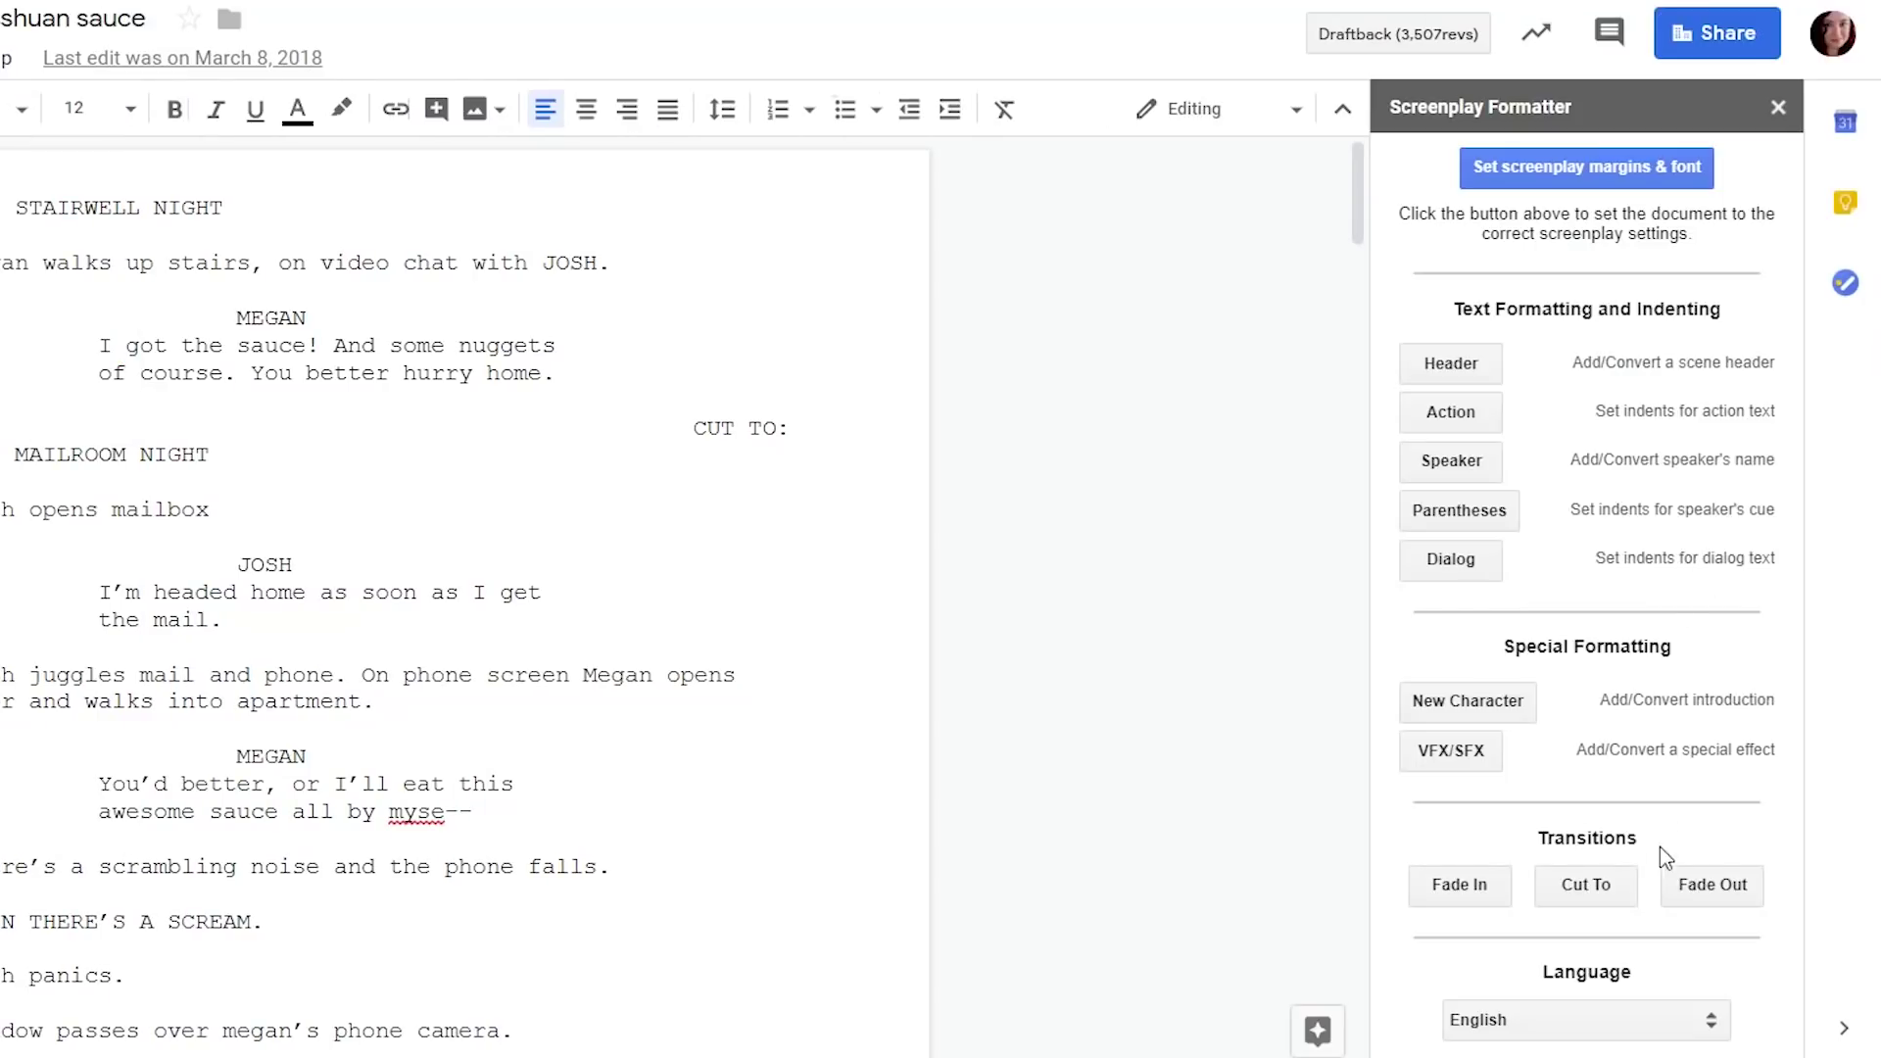
pyautogui.scroll(-9, 768, 538)
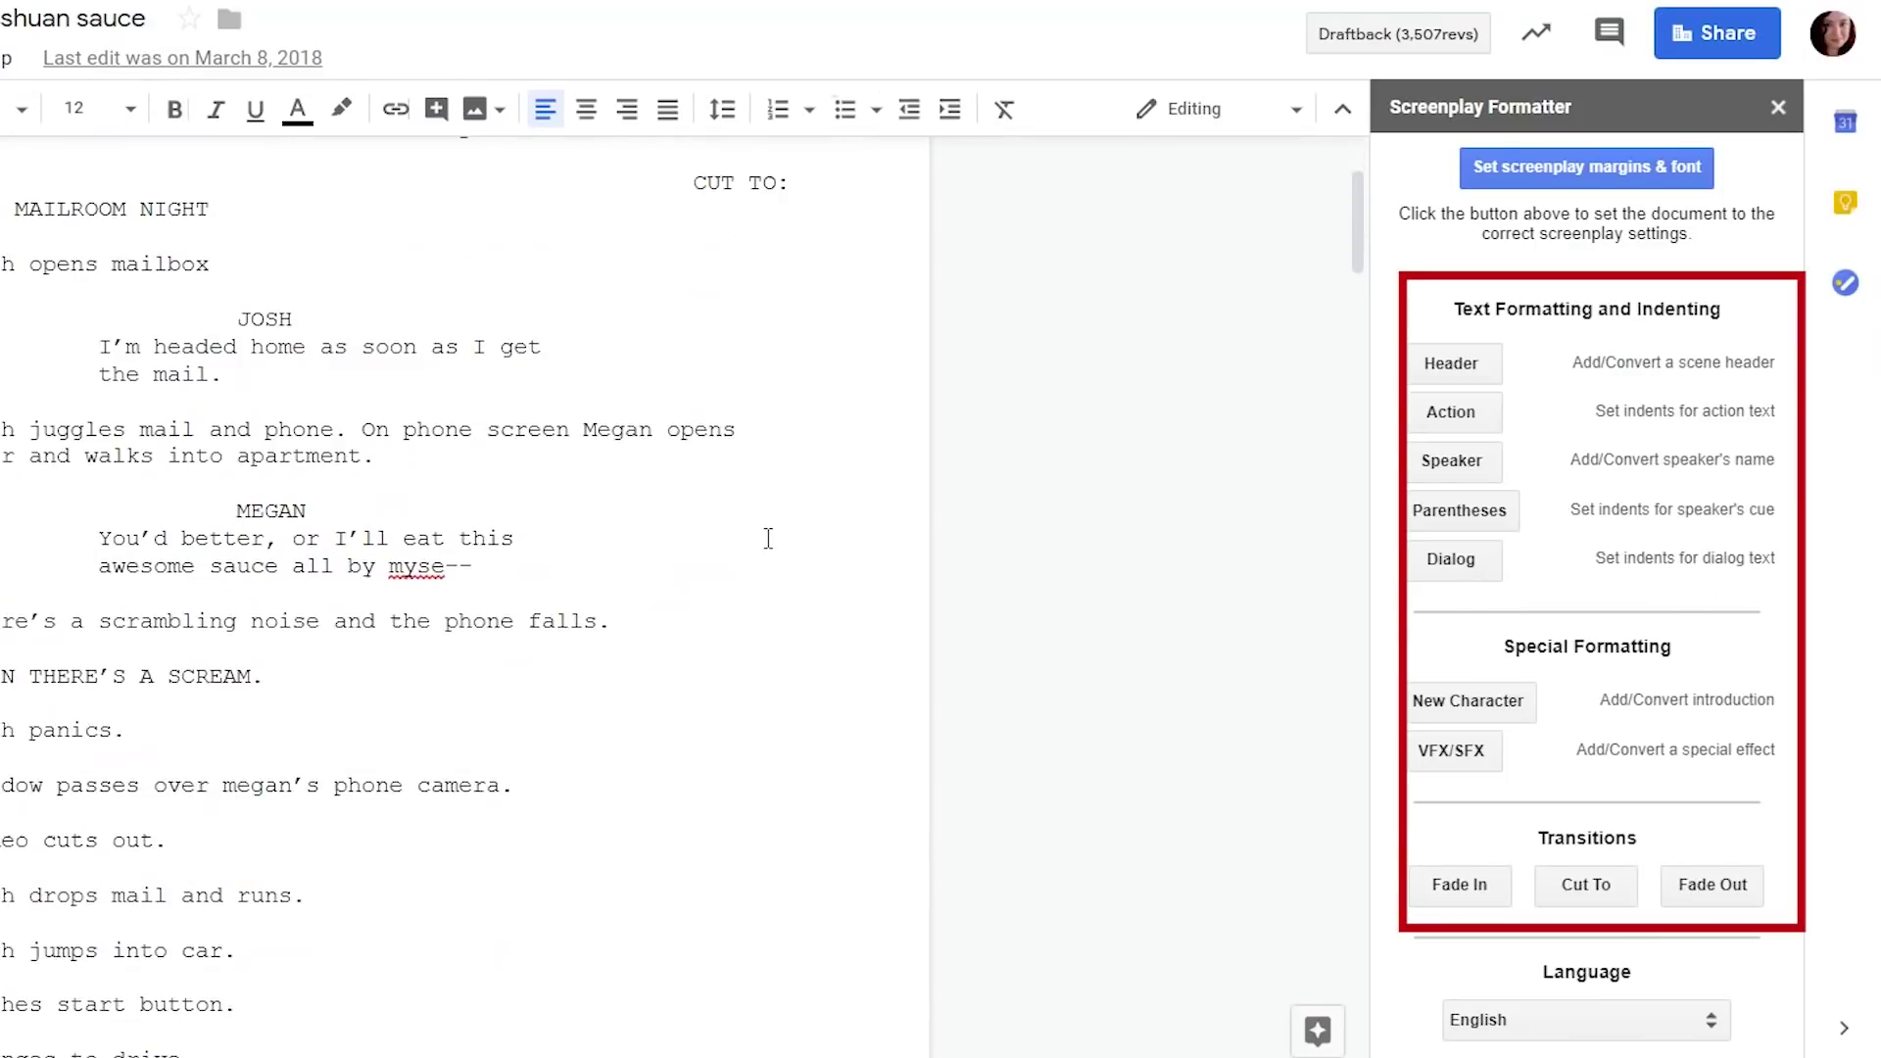
pyautogui.scroll(-3, 768, 538)
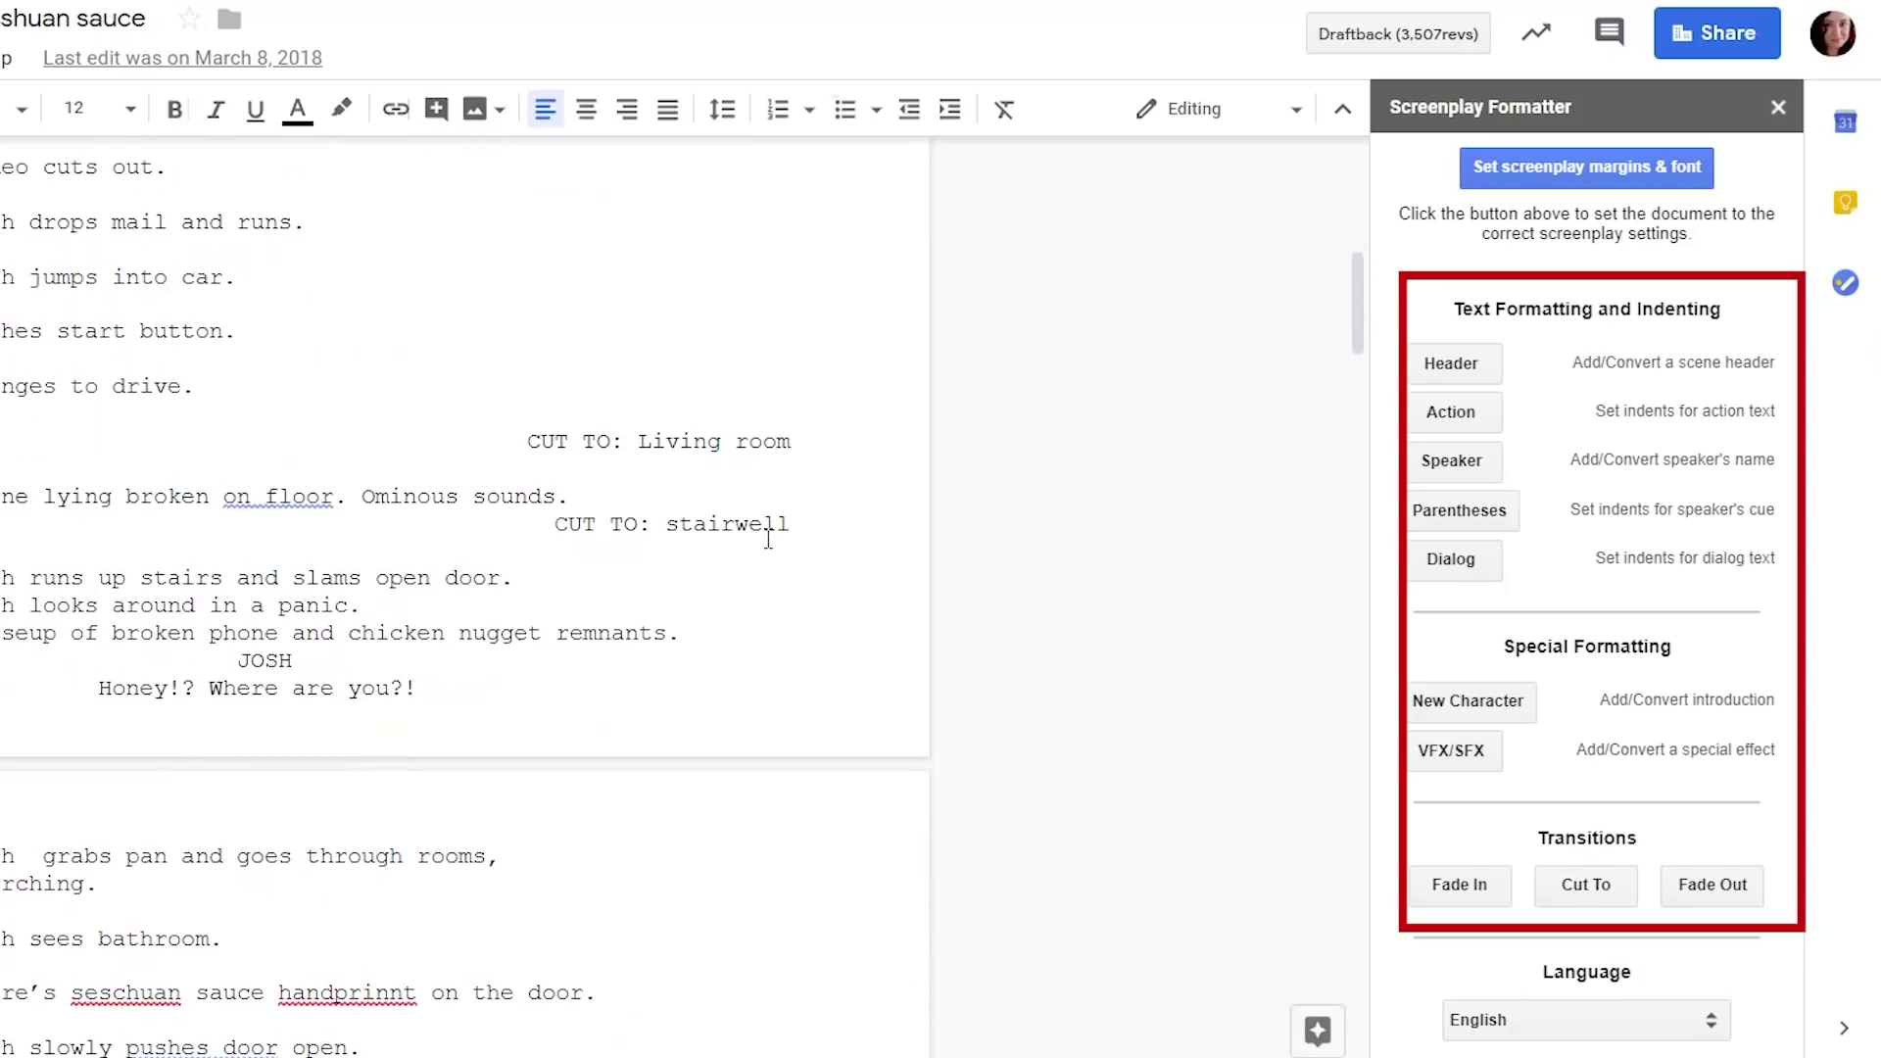
pyautogui.scroll(-1, 768, 538)
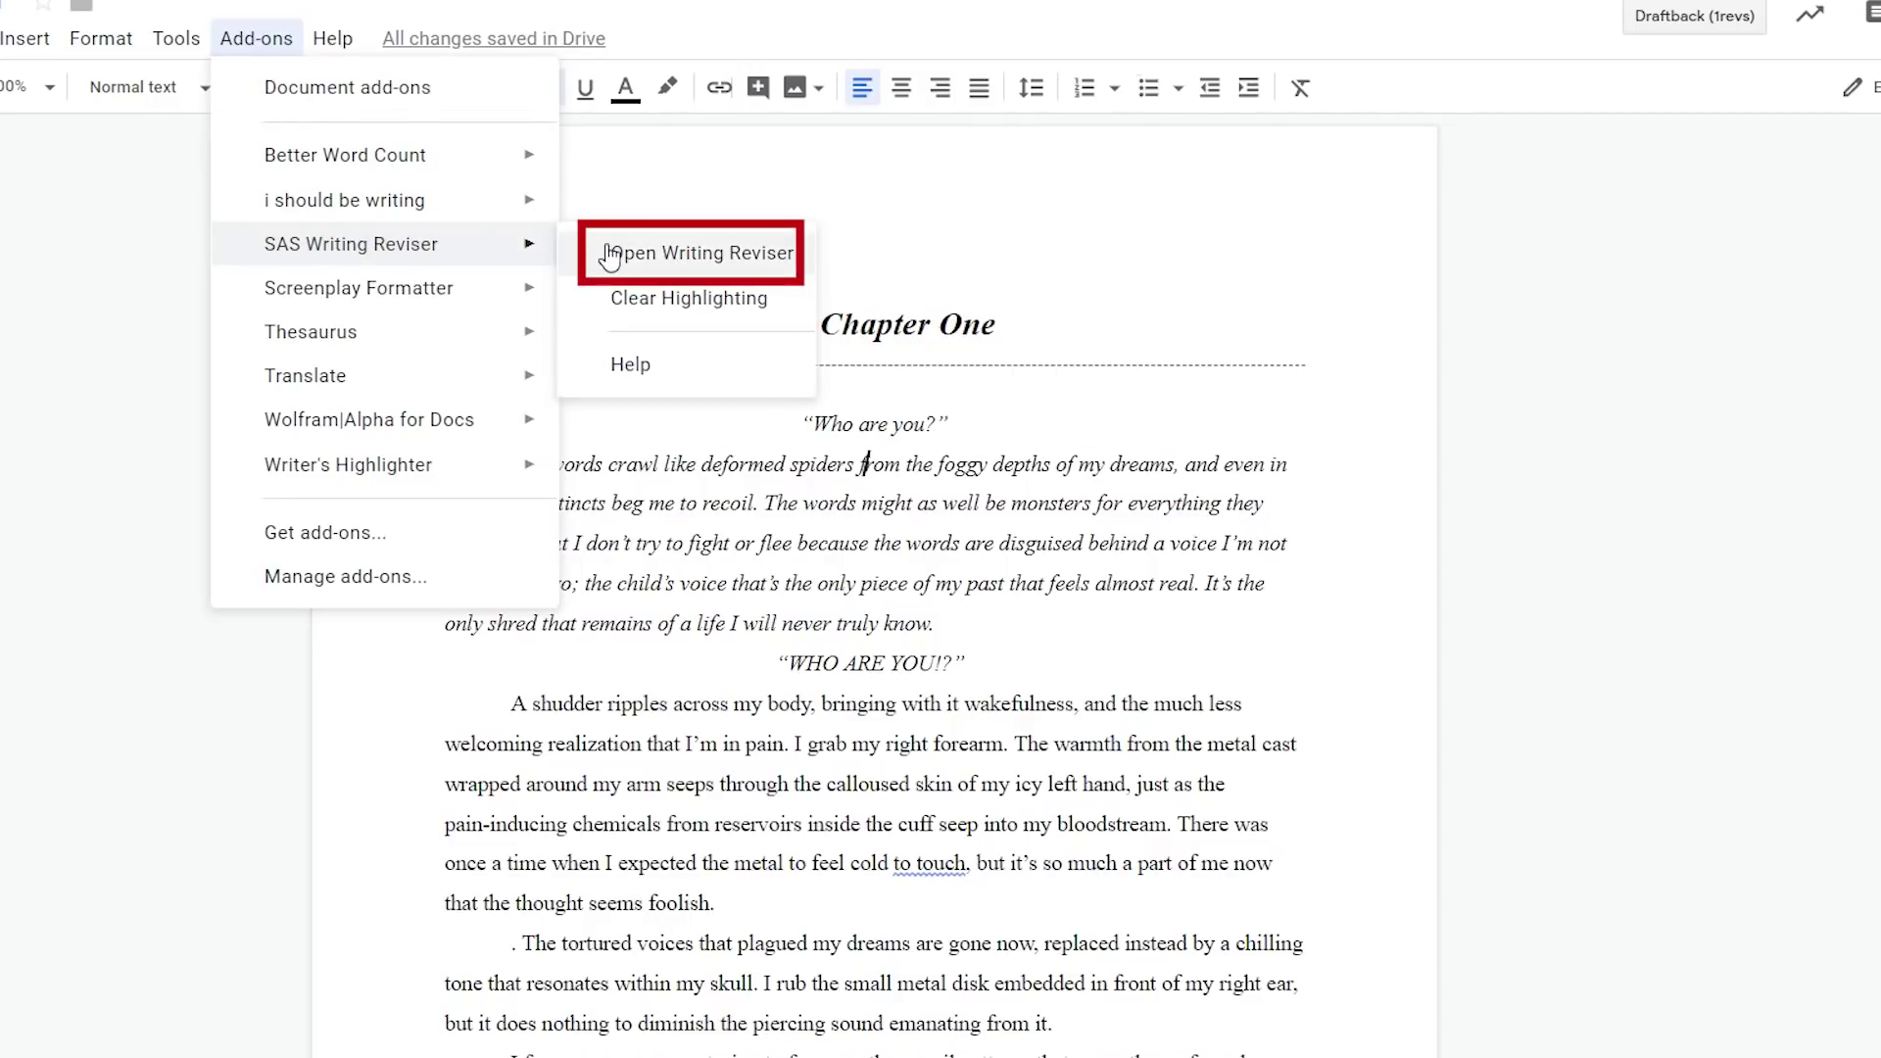
# - Open Writing Reviser, expand its Sentence Variety checks, and type 'Foresight' in the testing doc
pyautogui.click(698, 257)
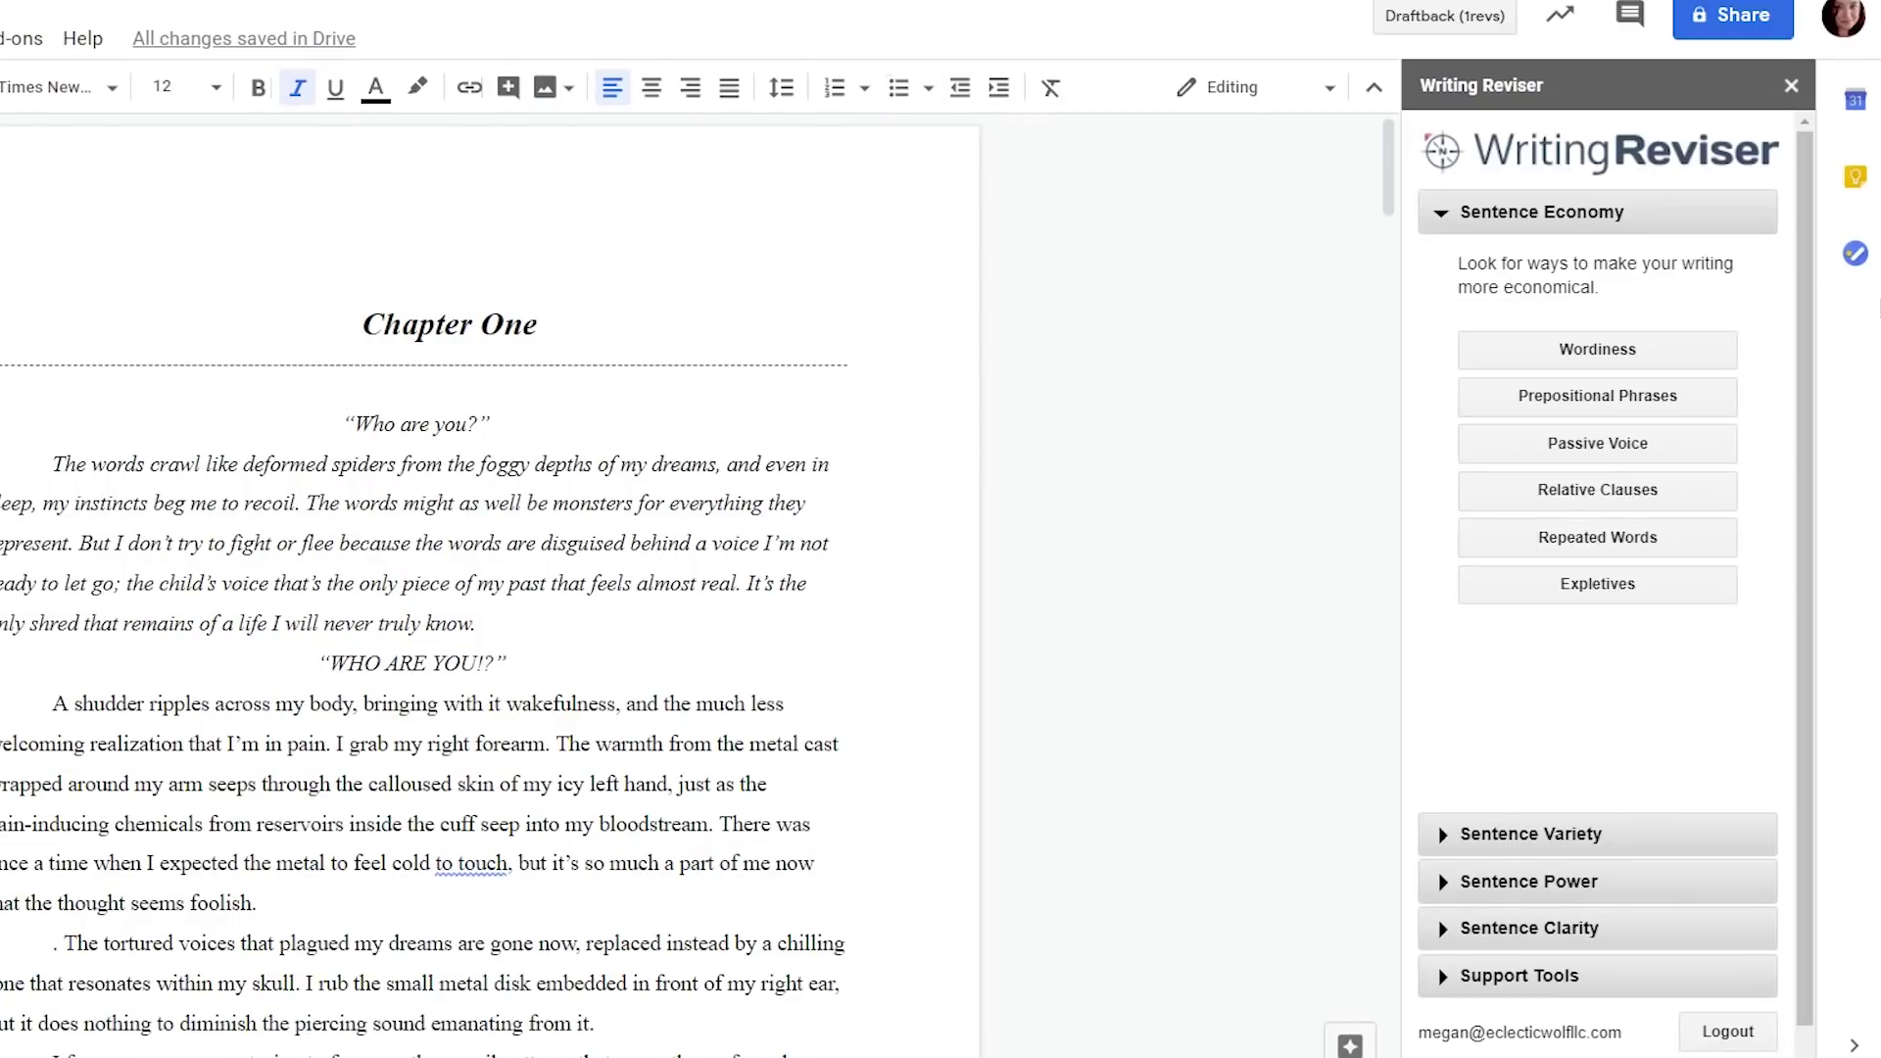
pyautogui.click(1470, 834)
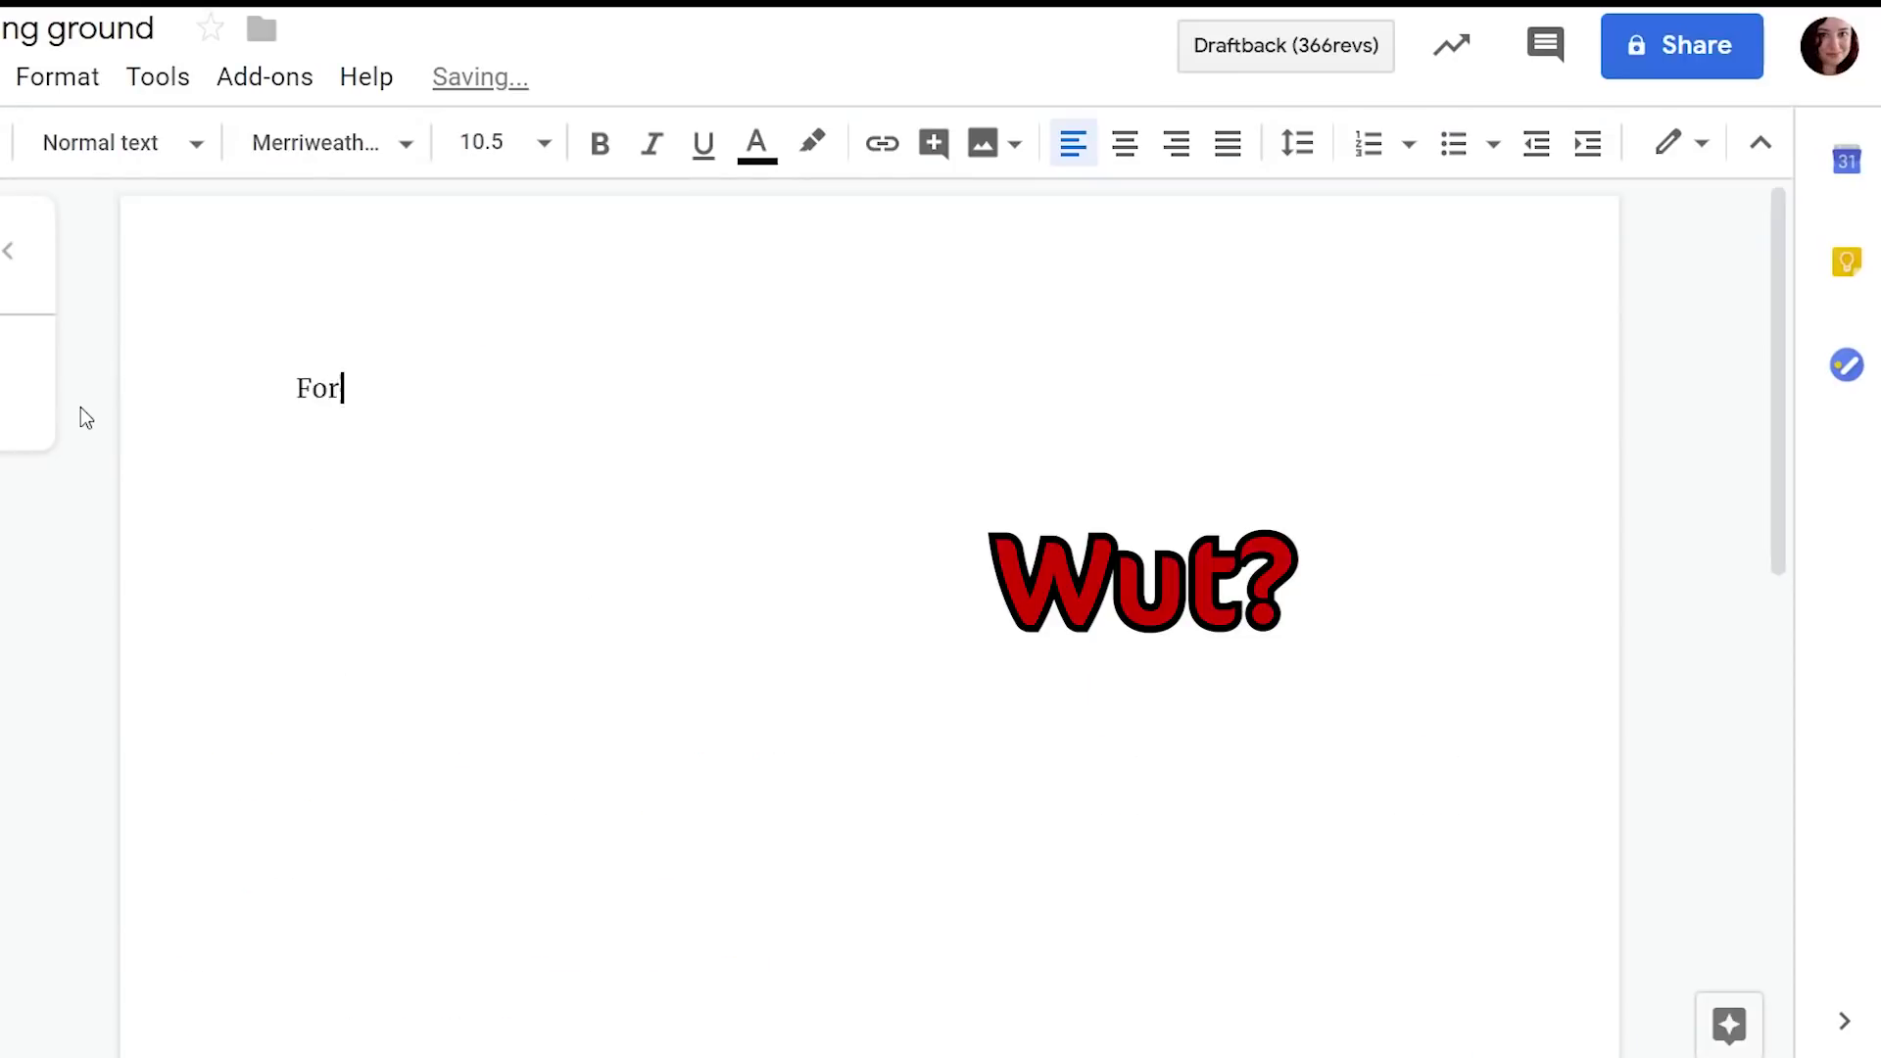
pyautogui.write('esight')
# - Define 'Foresight' from its context menu and select the definition text in the Dictionary sidebar
pyautogui.rightClick(358, 394)
pyautogui.click(585, 518)
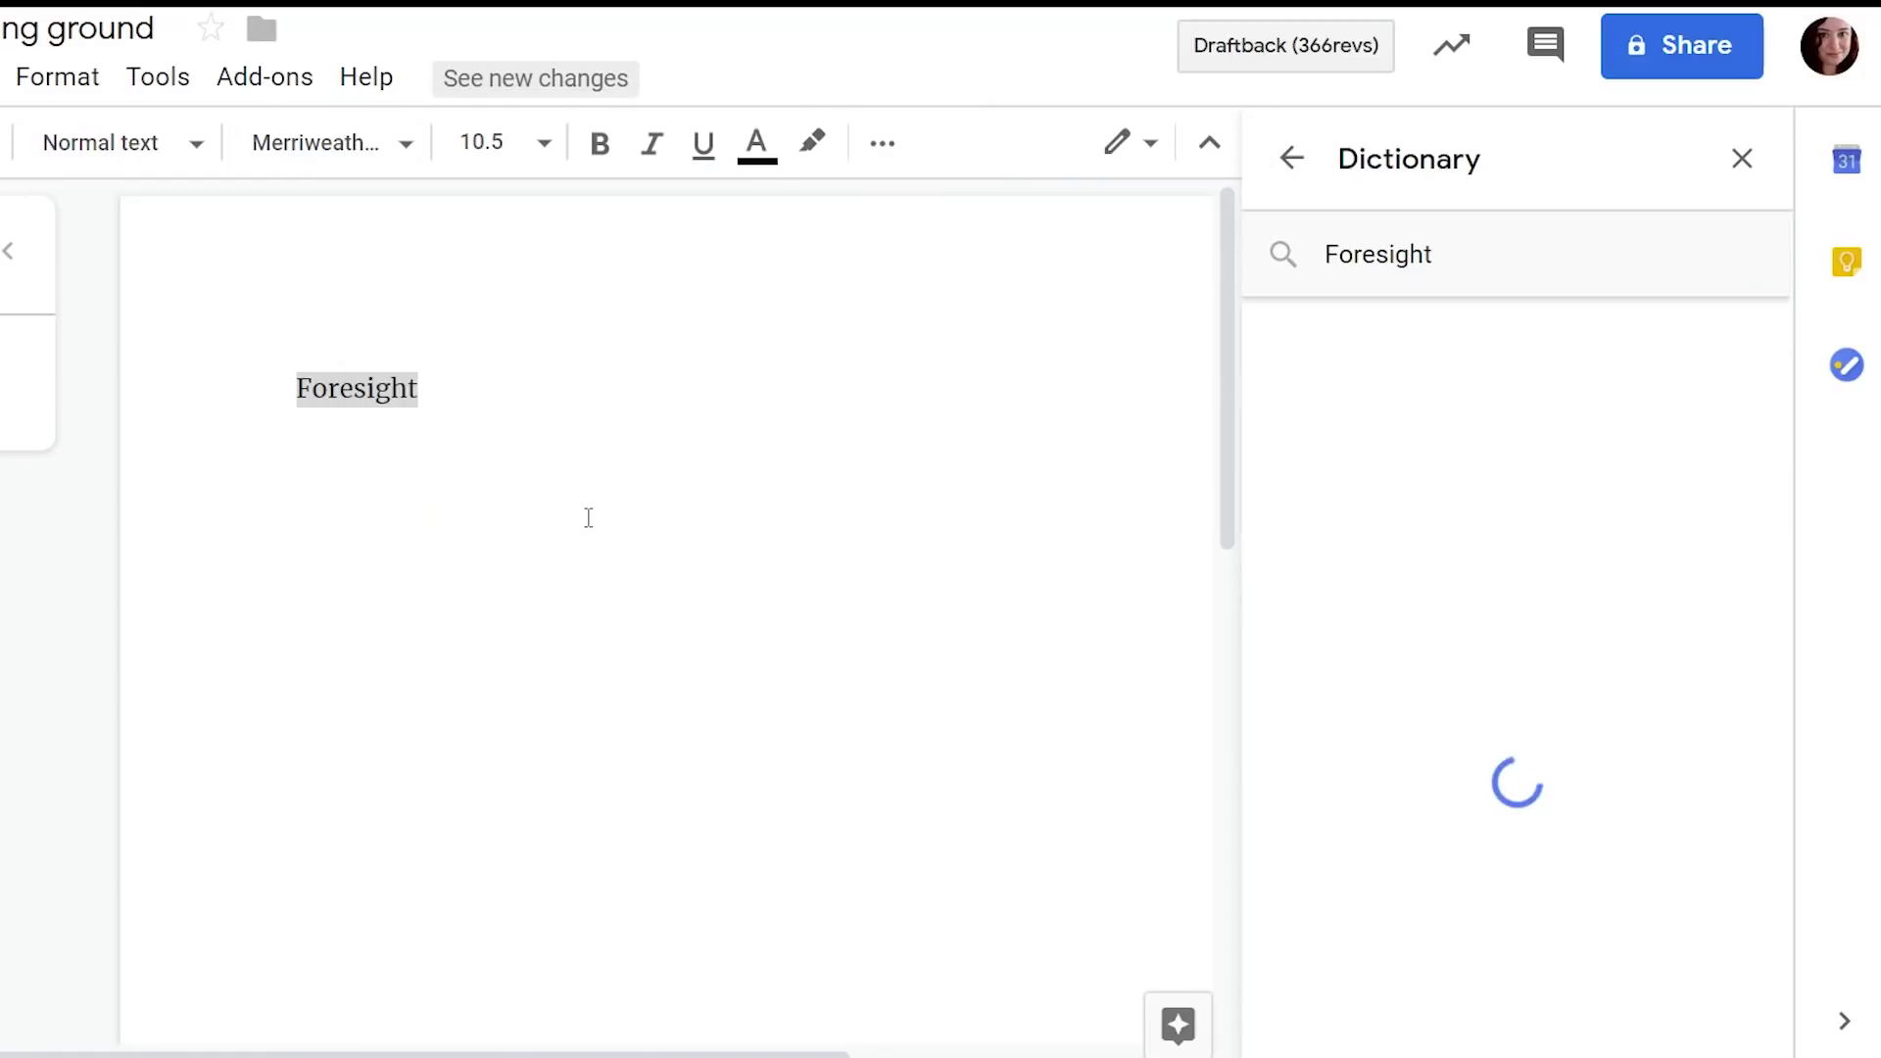
pyautogui.moveTo(1301, 624); pyautogui.dragTo(1339, 623)
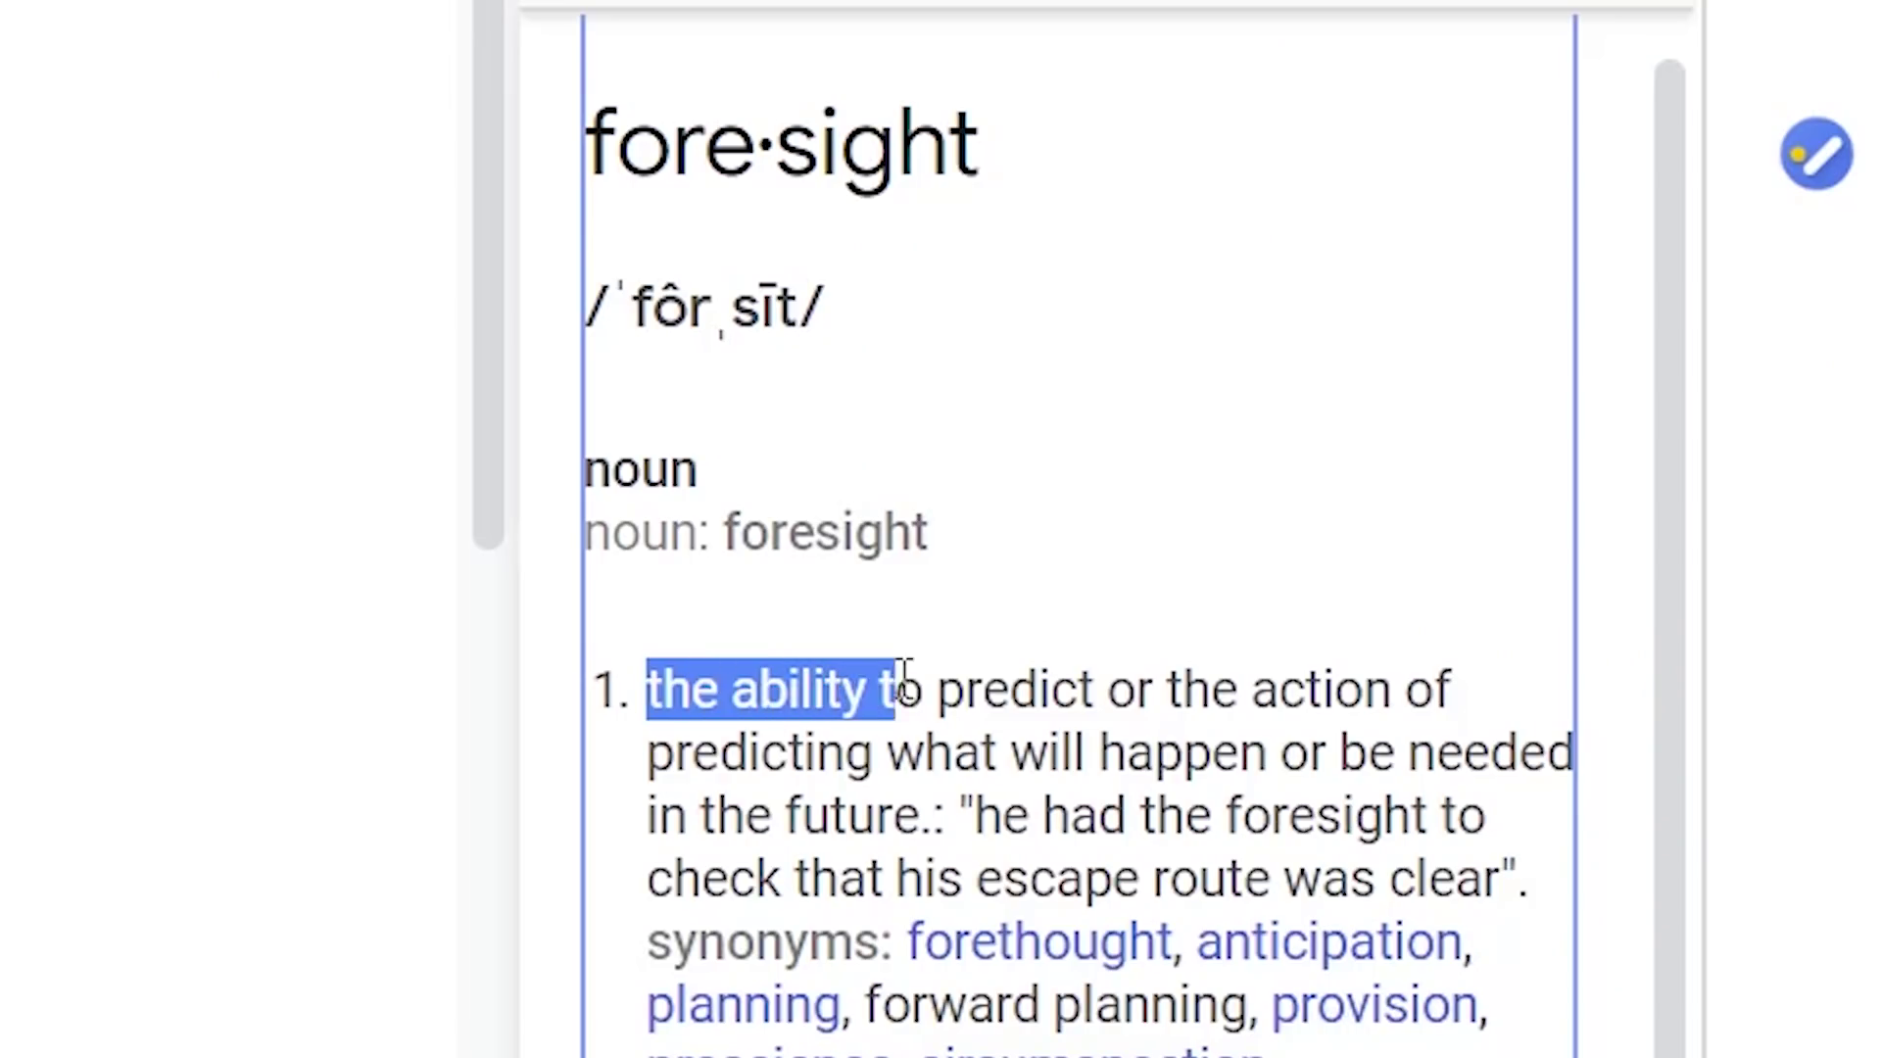
pyautogui.moveTo(903, 676); pyautogui.dragTo(1491, 817)
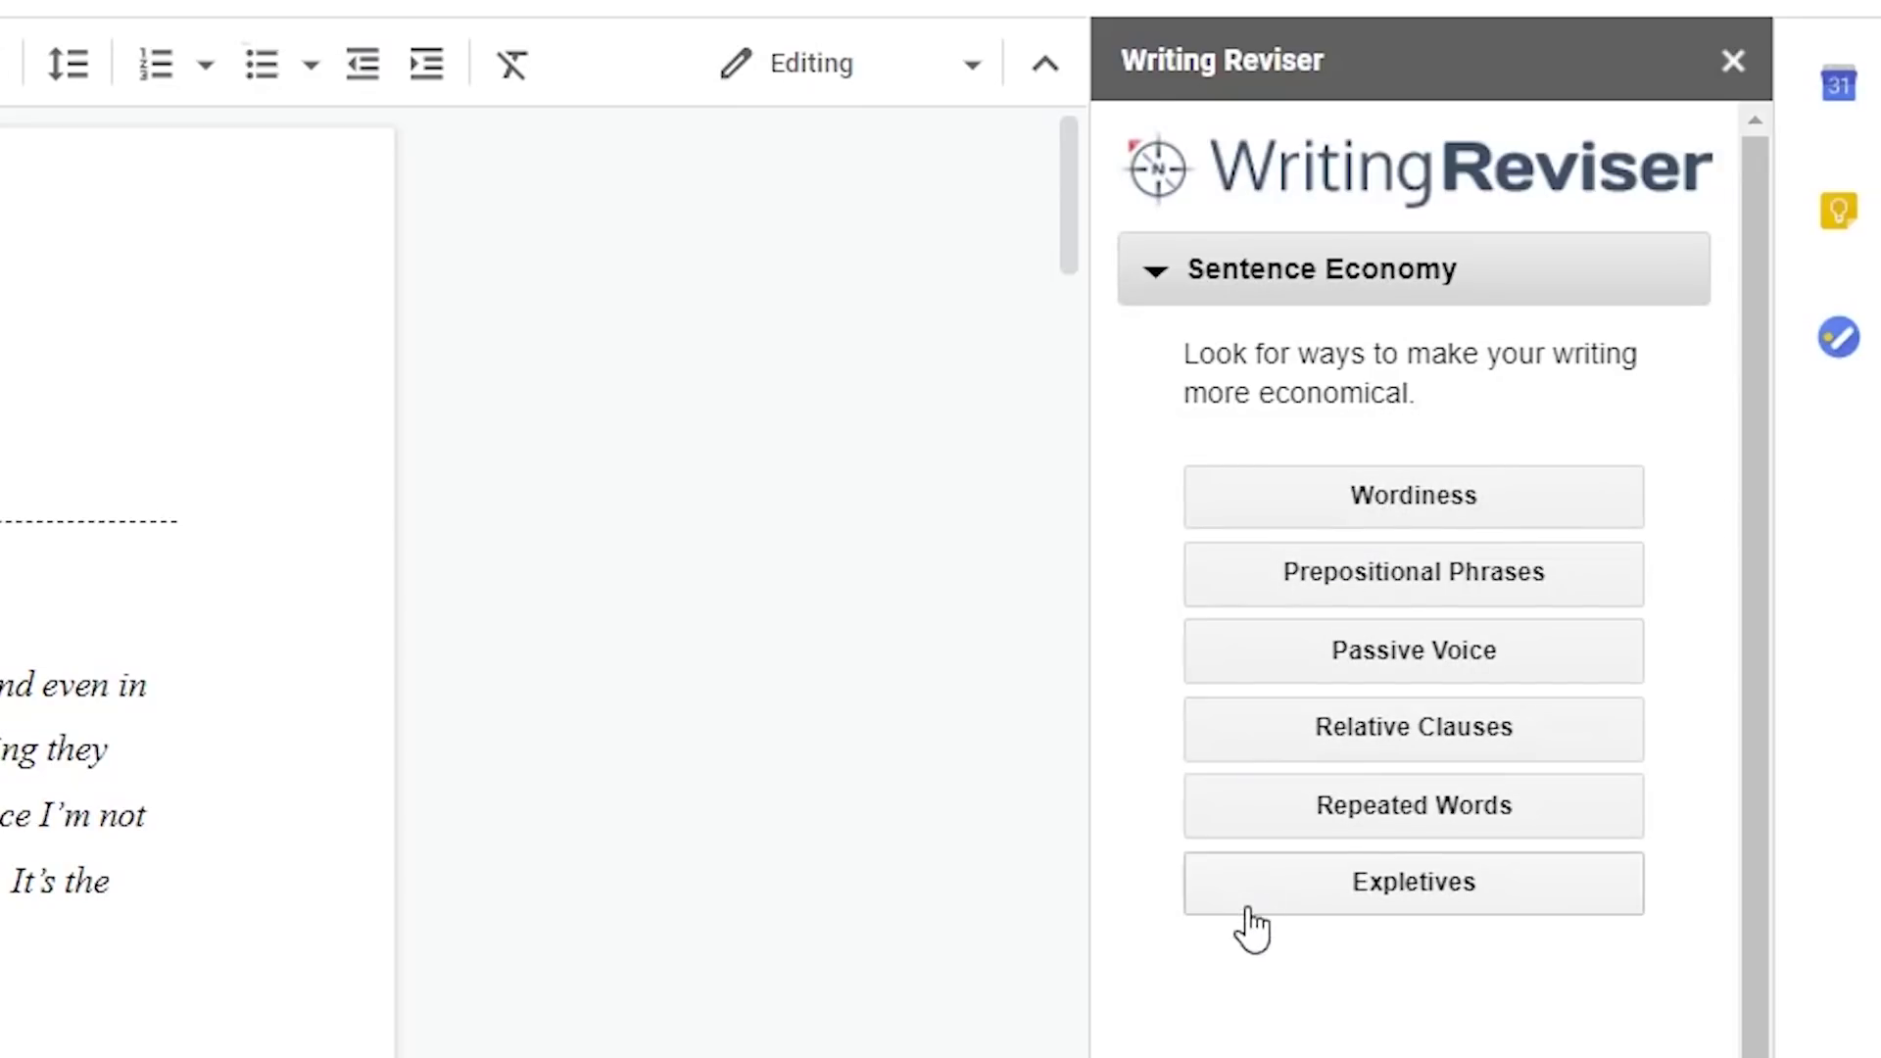
# - Expand the Sentence Variety group in the Writing Reviser sidebar
pyautogui.scroll(-1, 1251, 924)
pyautogui.click(1218, 1033)
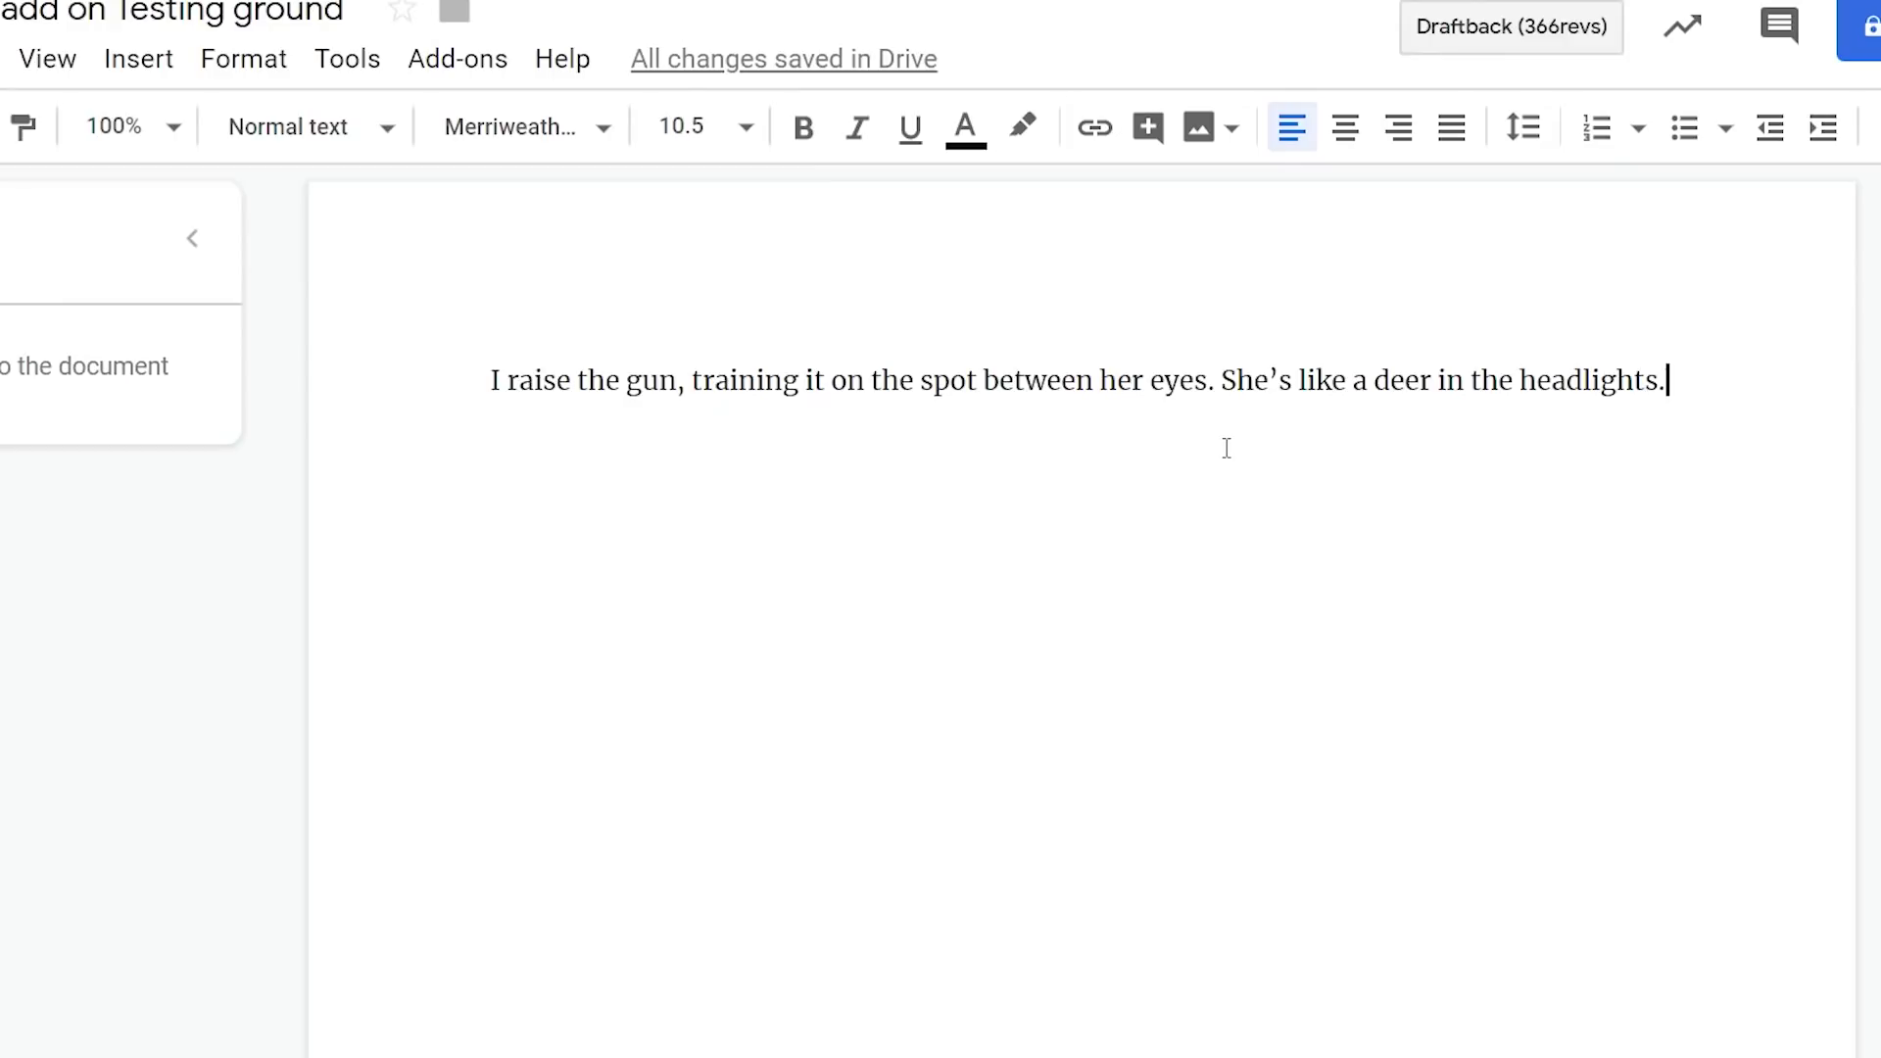
# - Relaunch SAS Writing Reviser and run Sentence Clarity's Clichés & Jargon check, clearing existing highlights
pyautogui.click(467, 65)
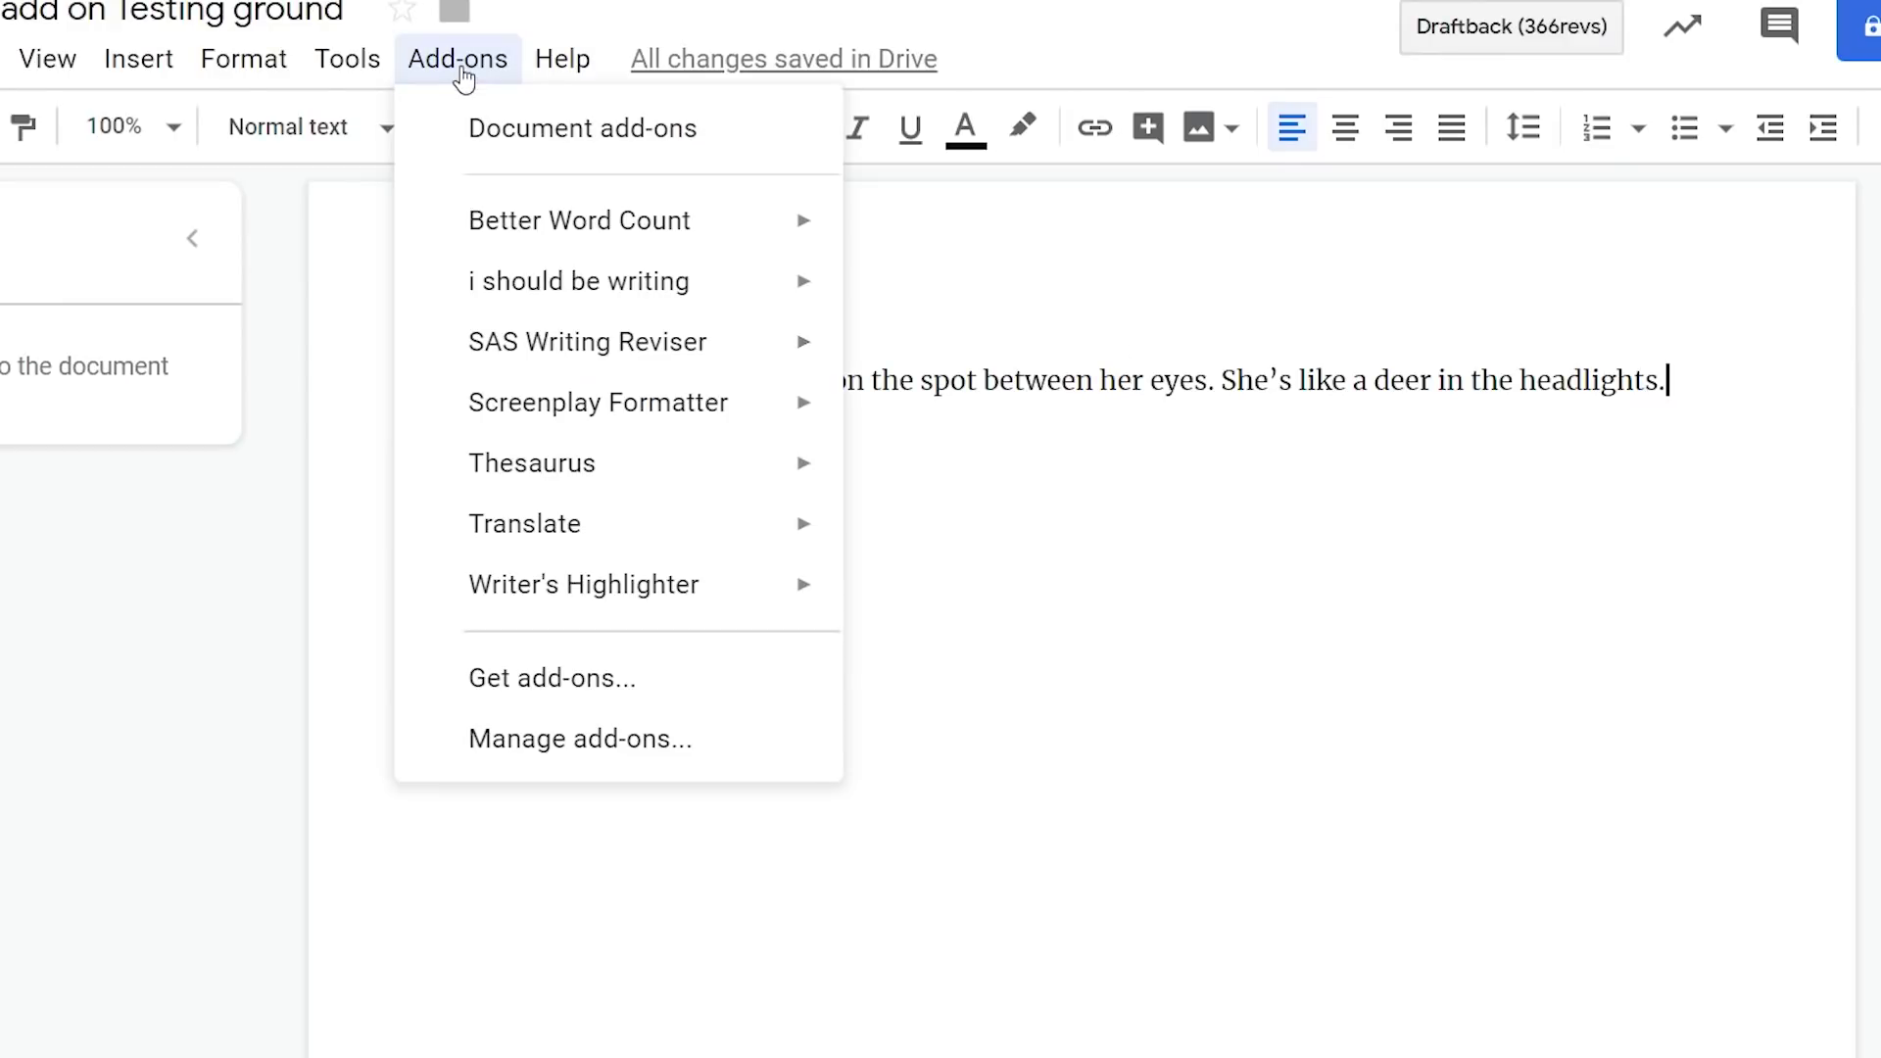
pyautogui.moveTo(768, 361)
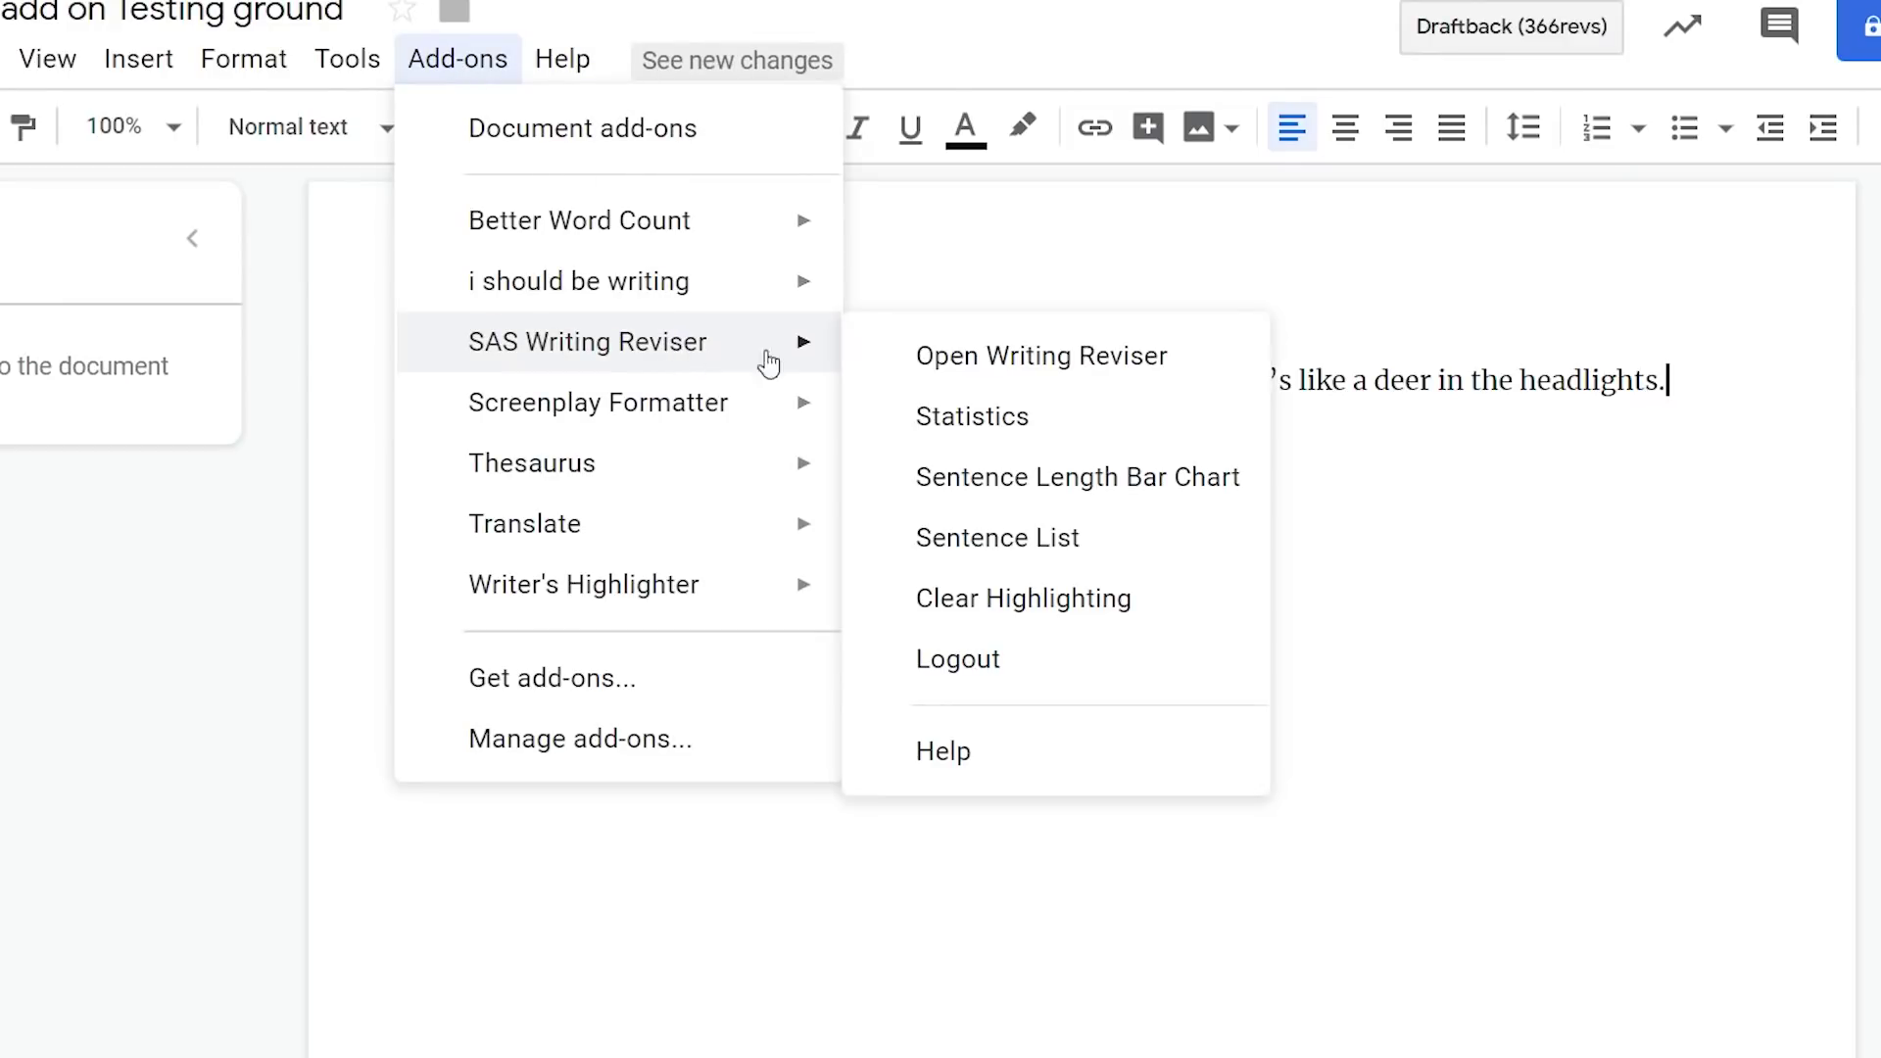
pyautogui.click(1026, 362)
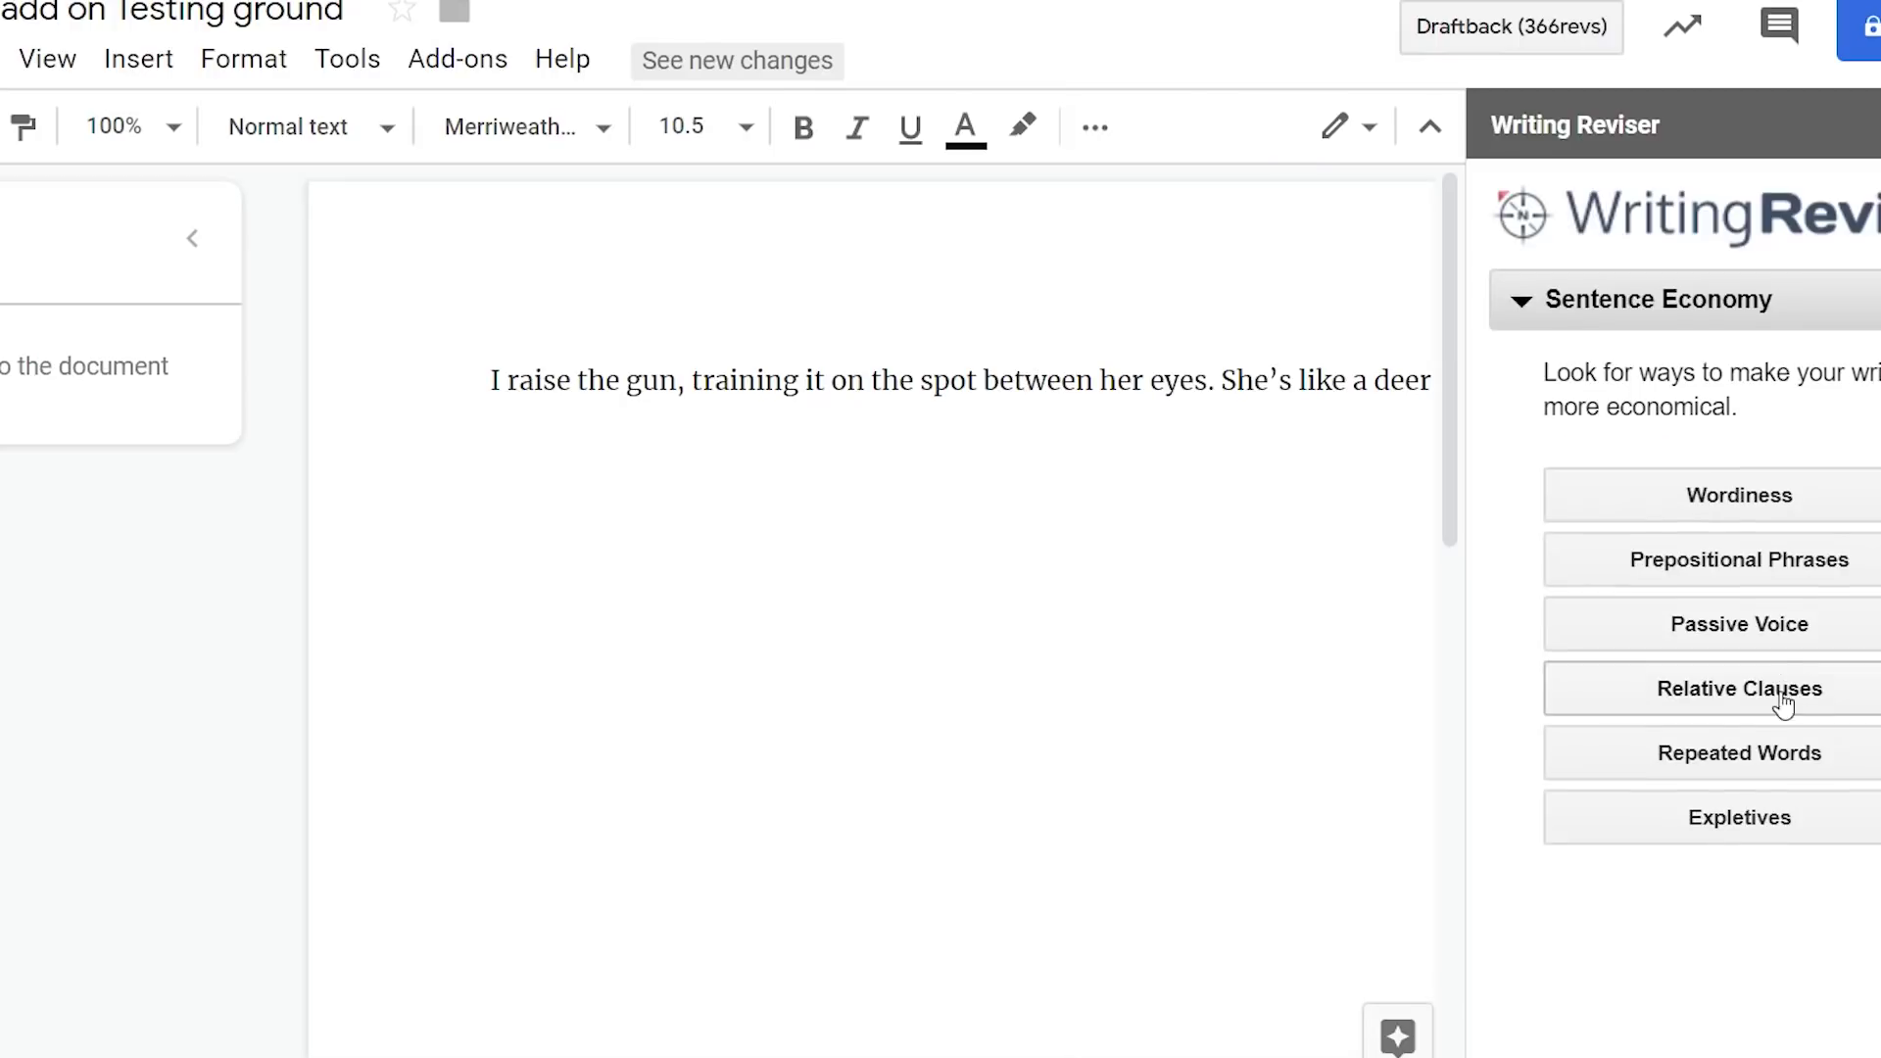
pyautogui.scroll(-4, 1784, 499)
pyautogui.scroll(-1, 1724, 516)
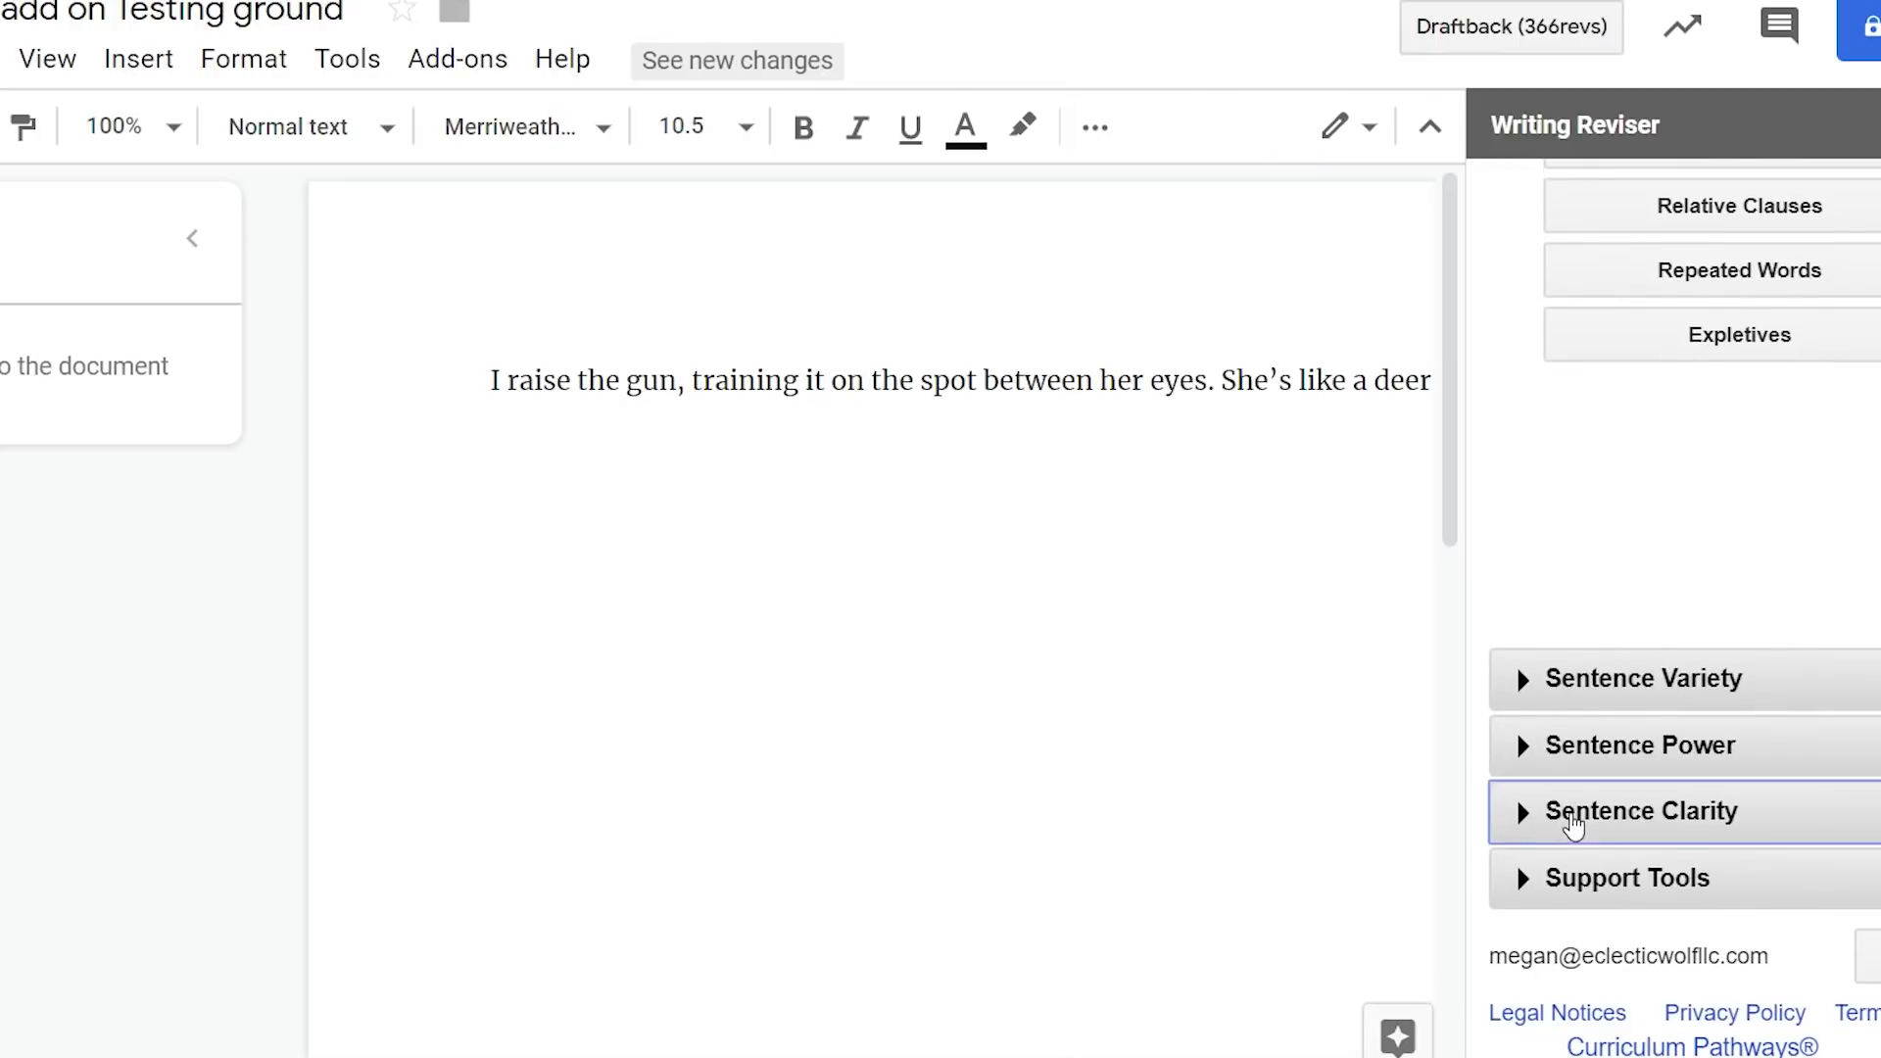
pyautogui.click(1574, 827)
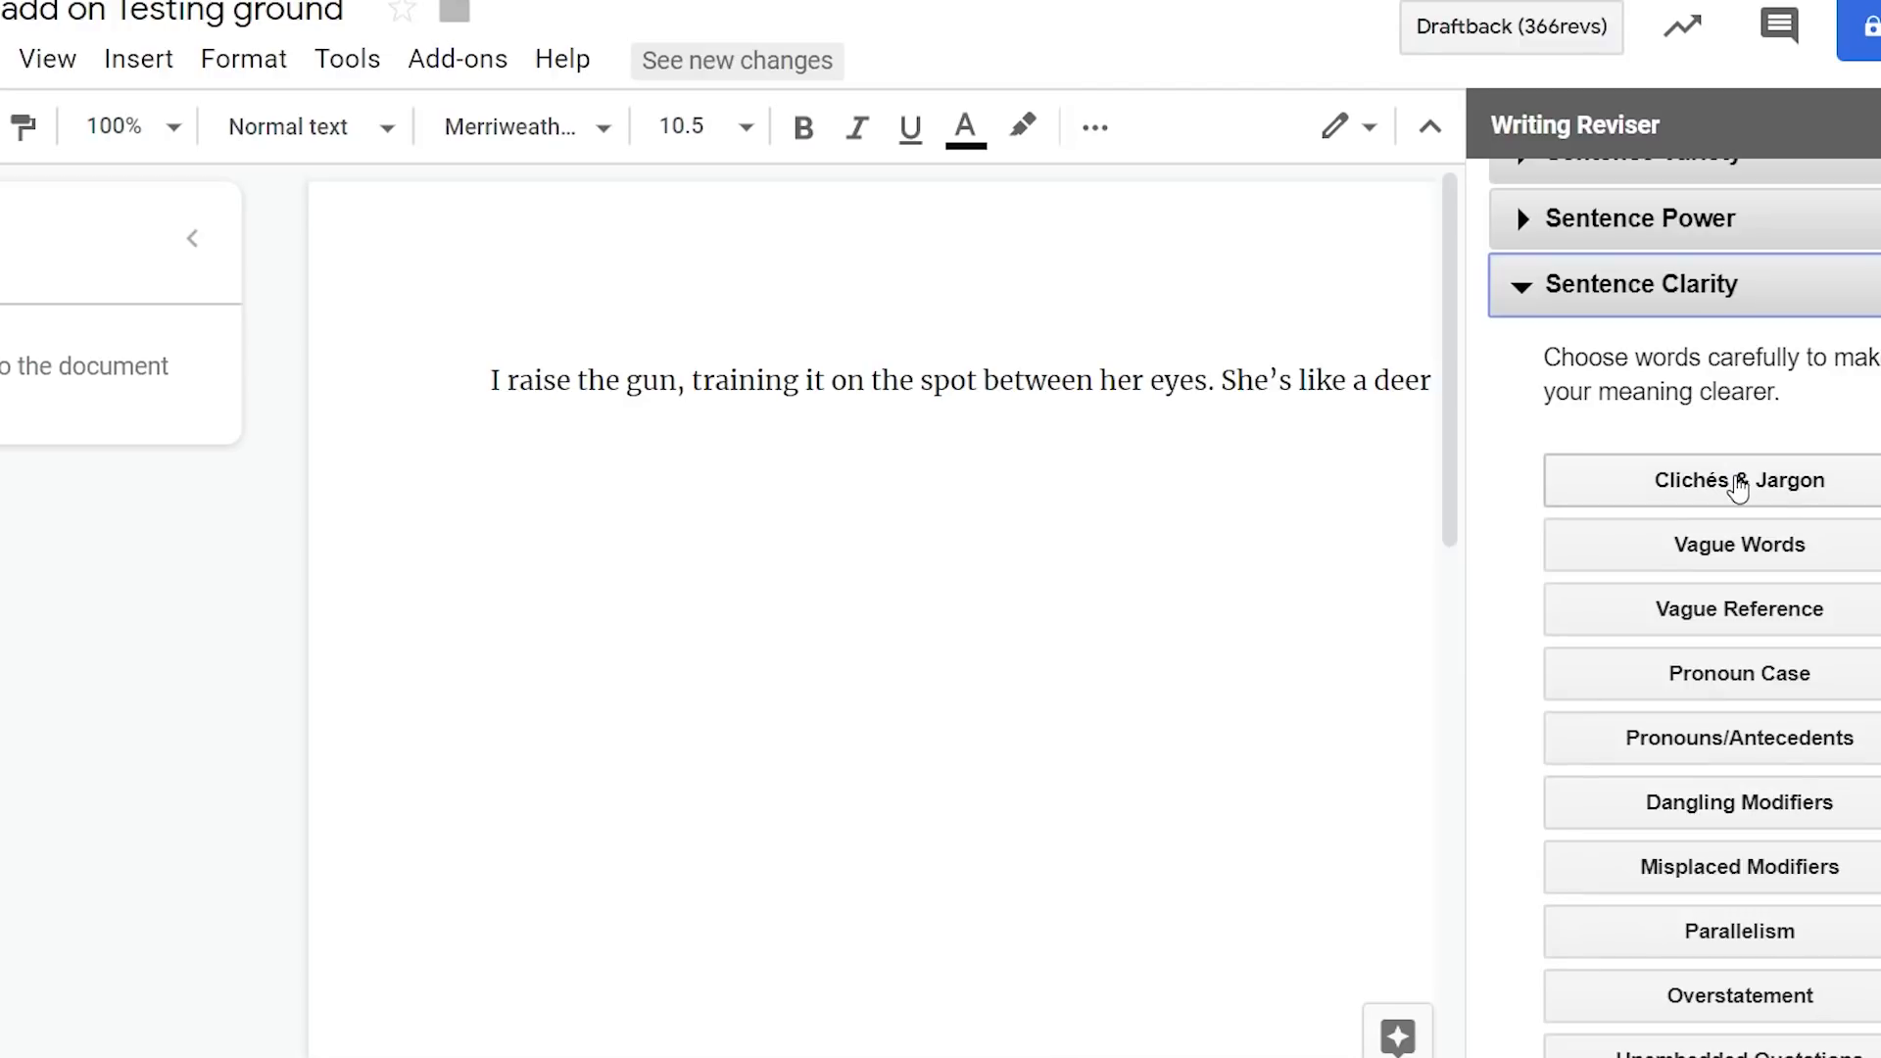
pyautogui.click(1735, 482)
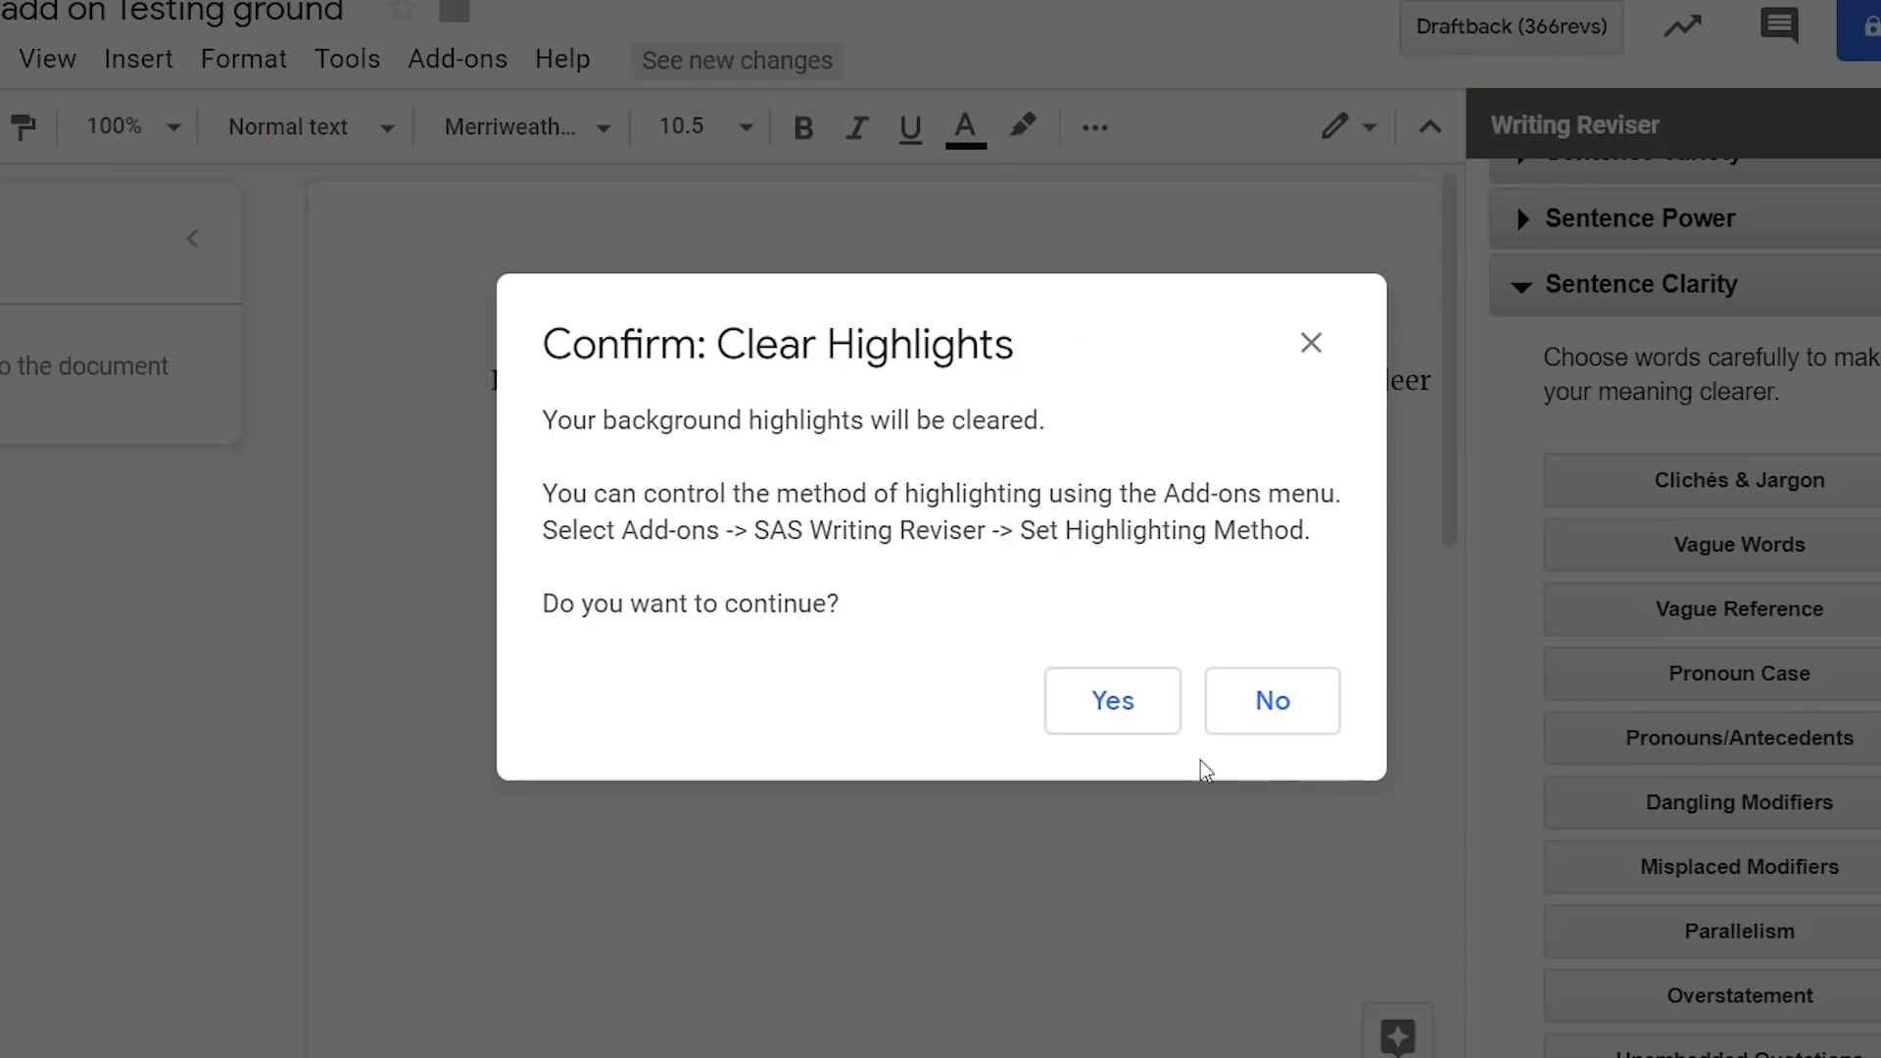
pyautogui.click(1136, 703)
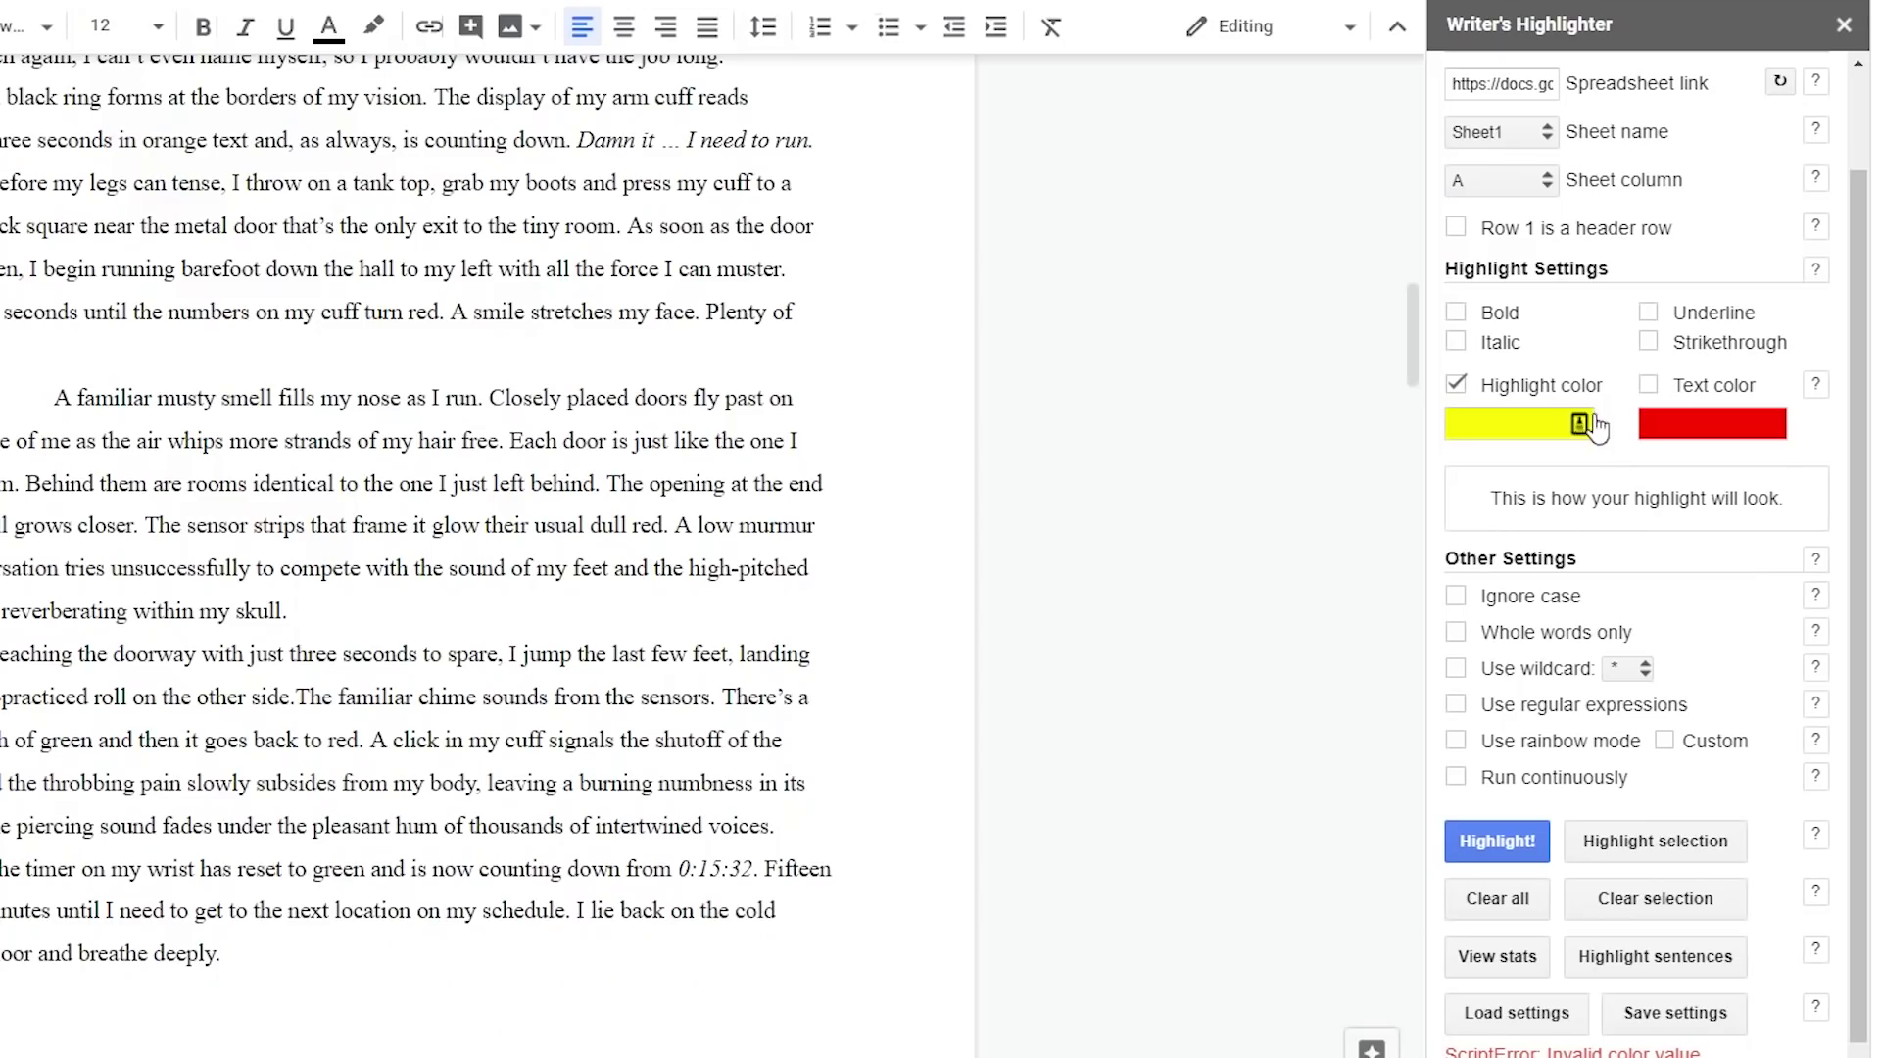
# - Set the Writer's Highlighter highlight colour to yellow #FFFF05
pyautogui.click(1579, 423)
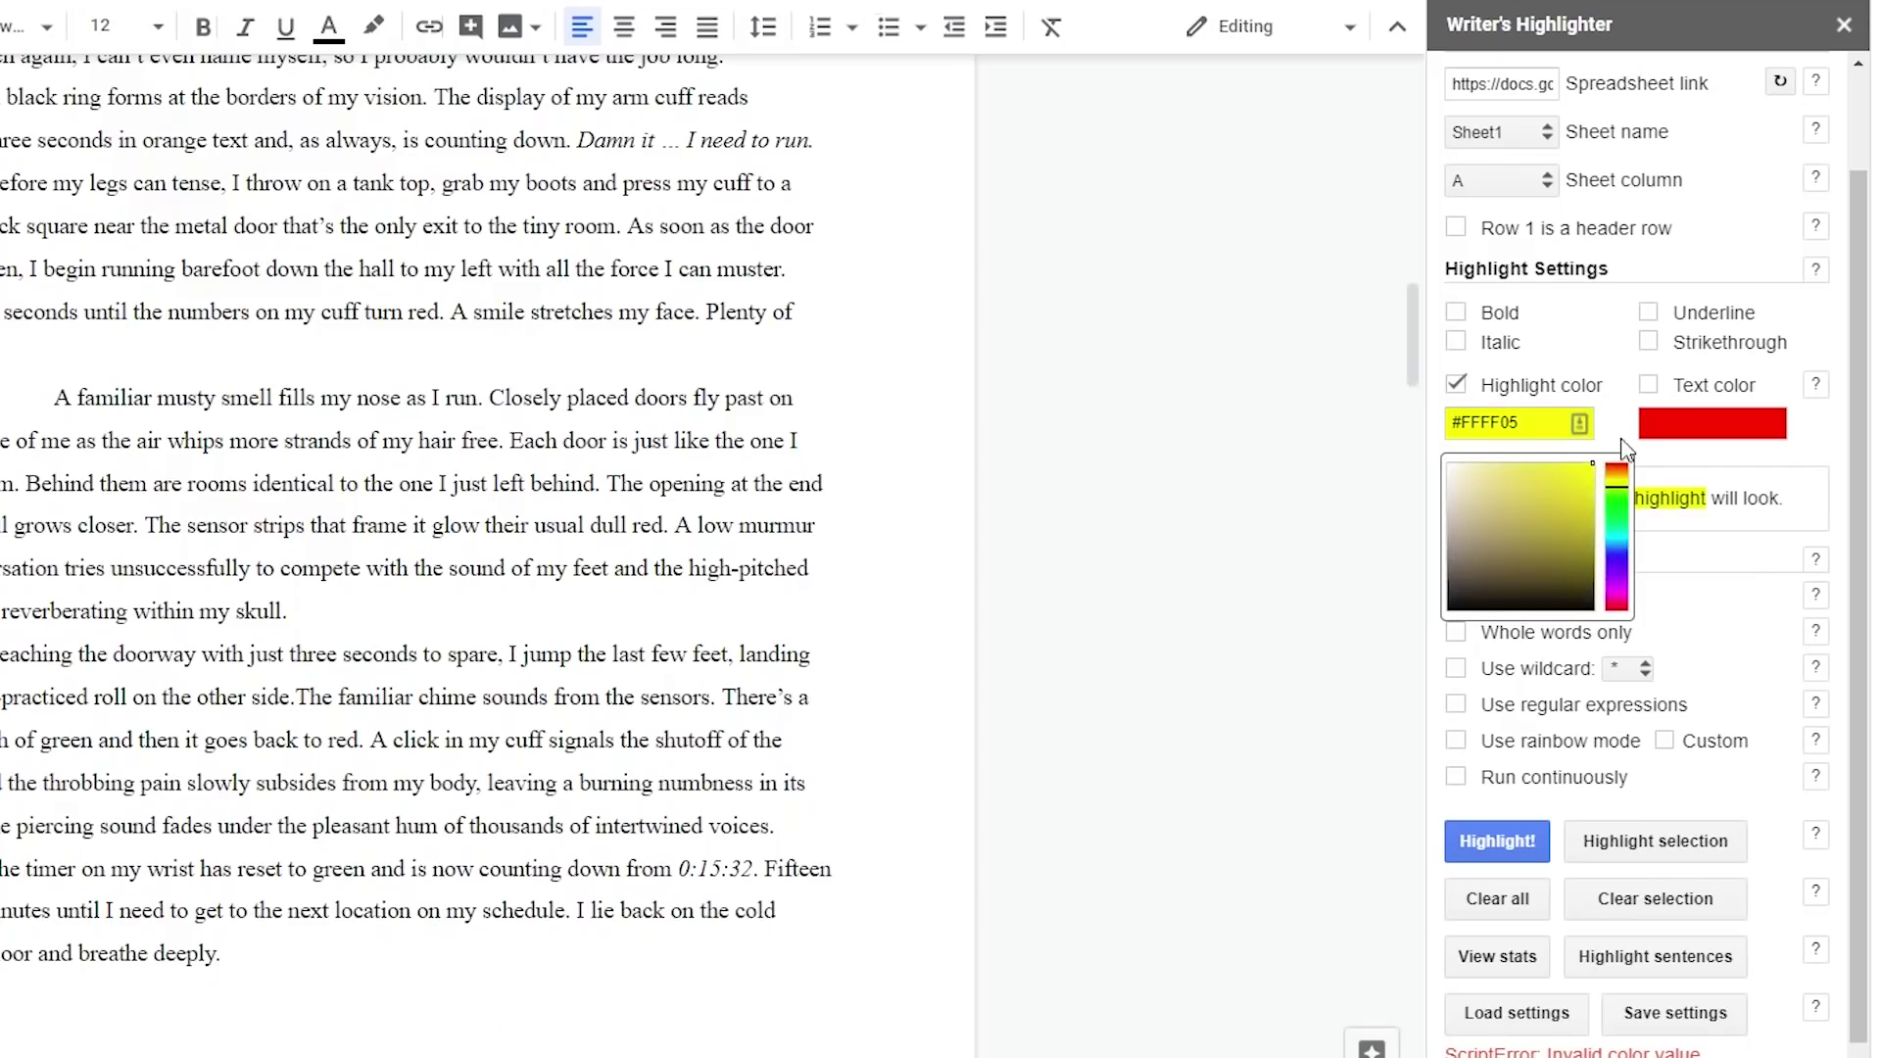
pyautogui.click(1537, 809)
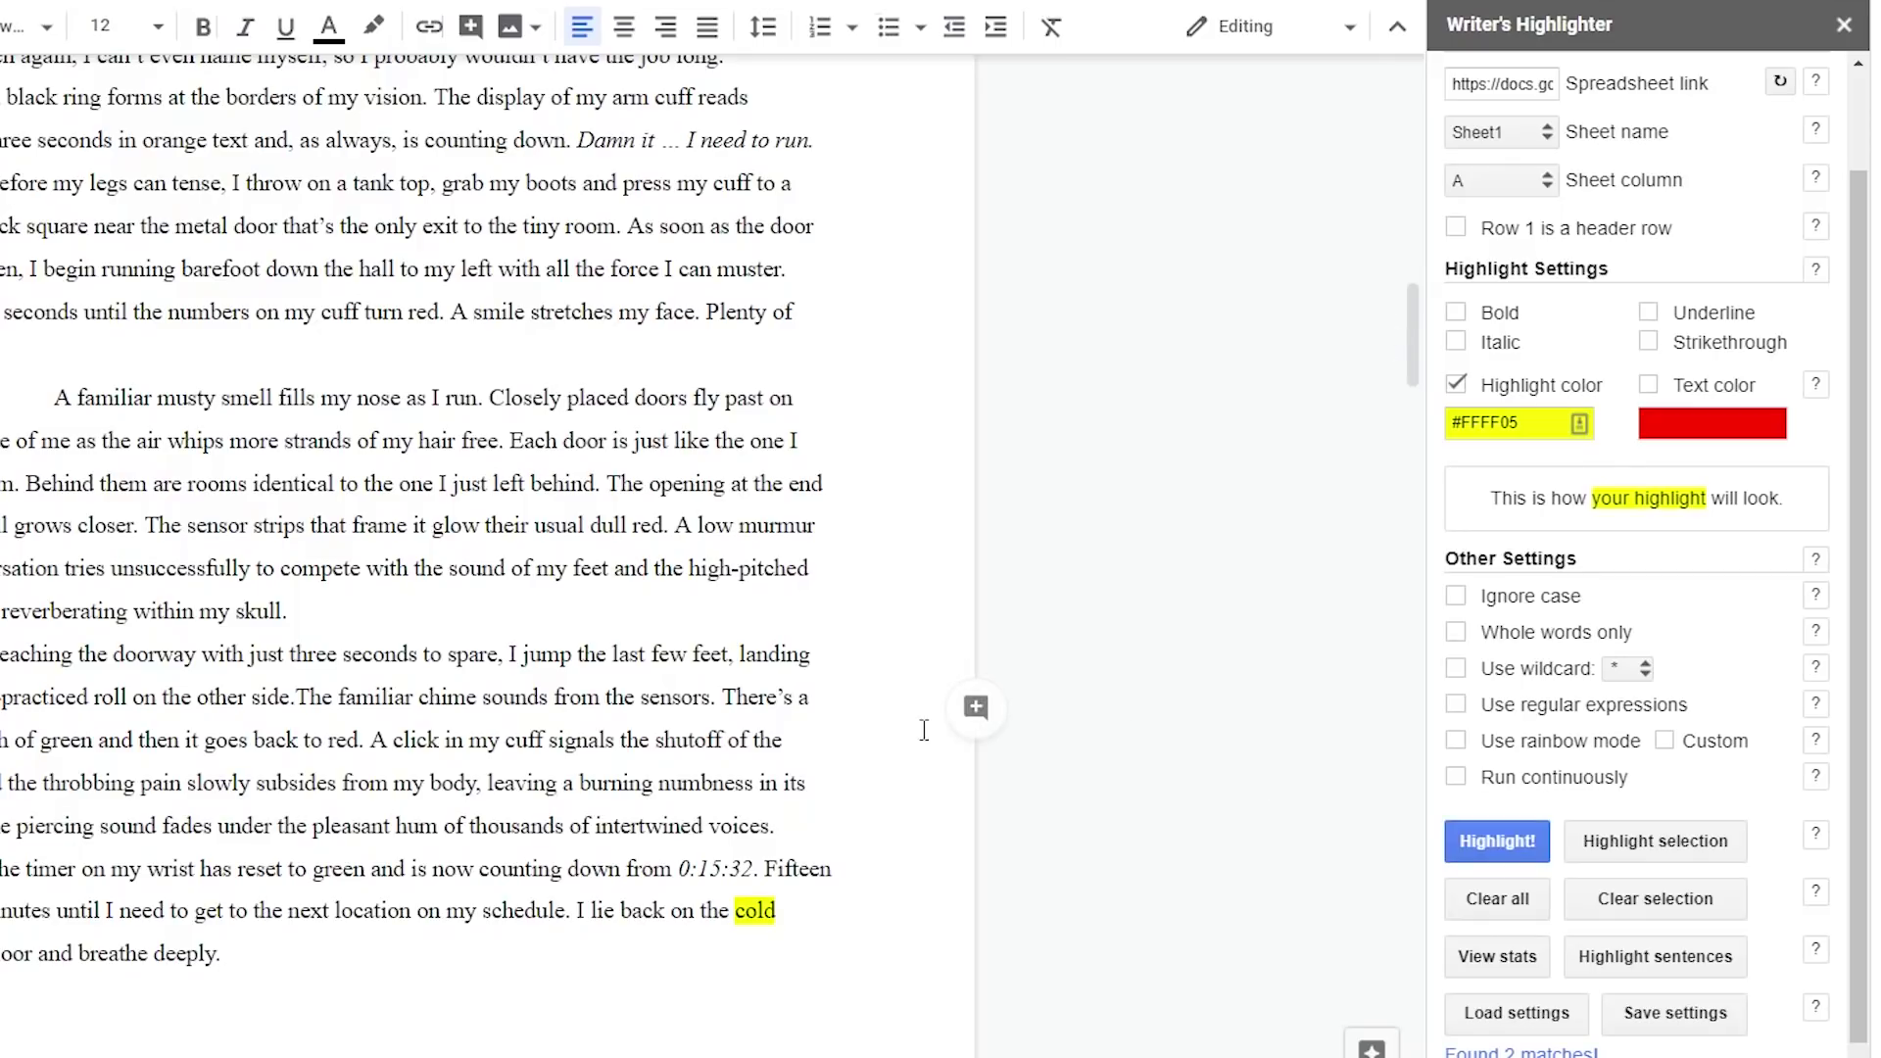
pyautogui.scroll(3, 739, 930)
pyautogui.scroll(-12, 738, 930)
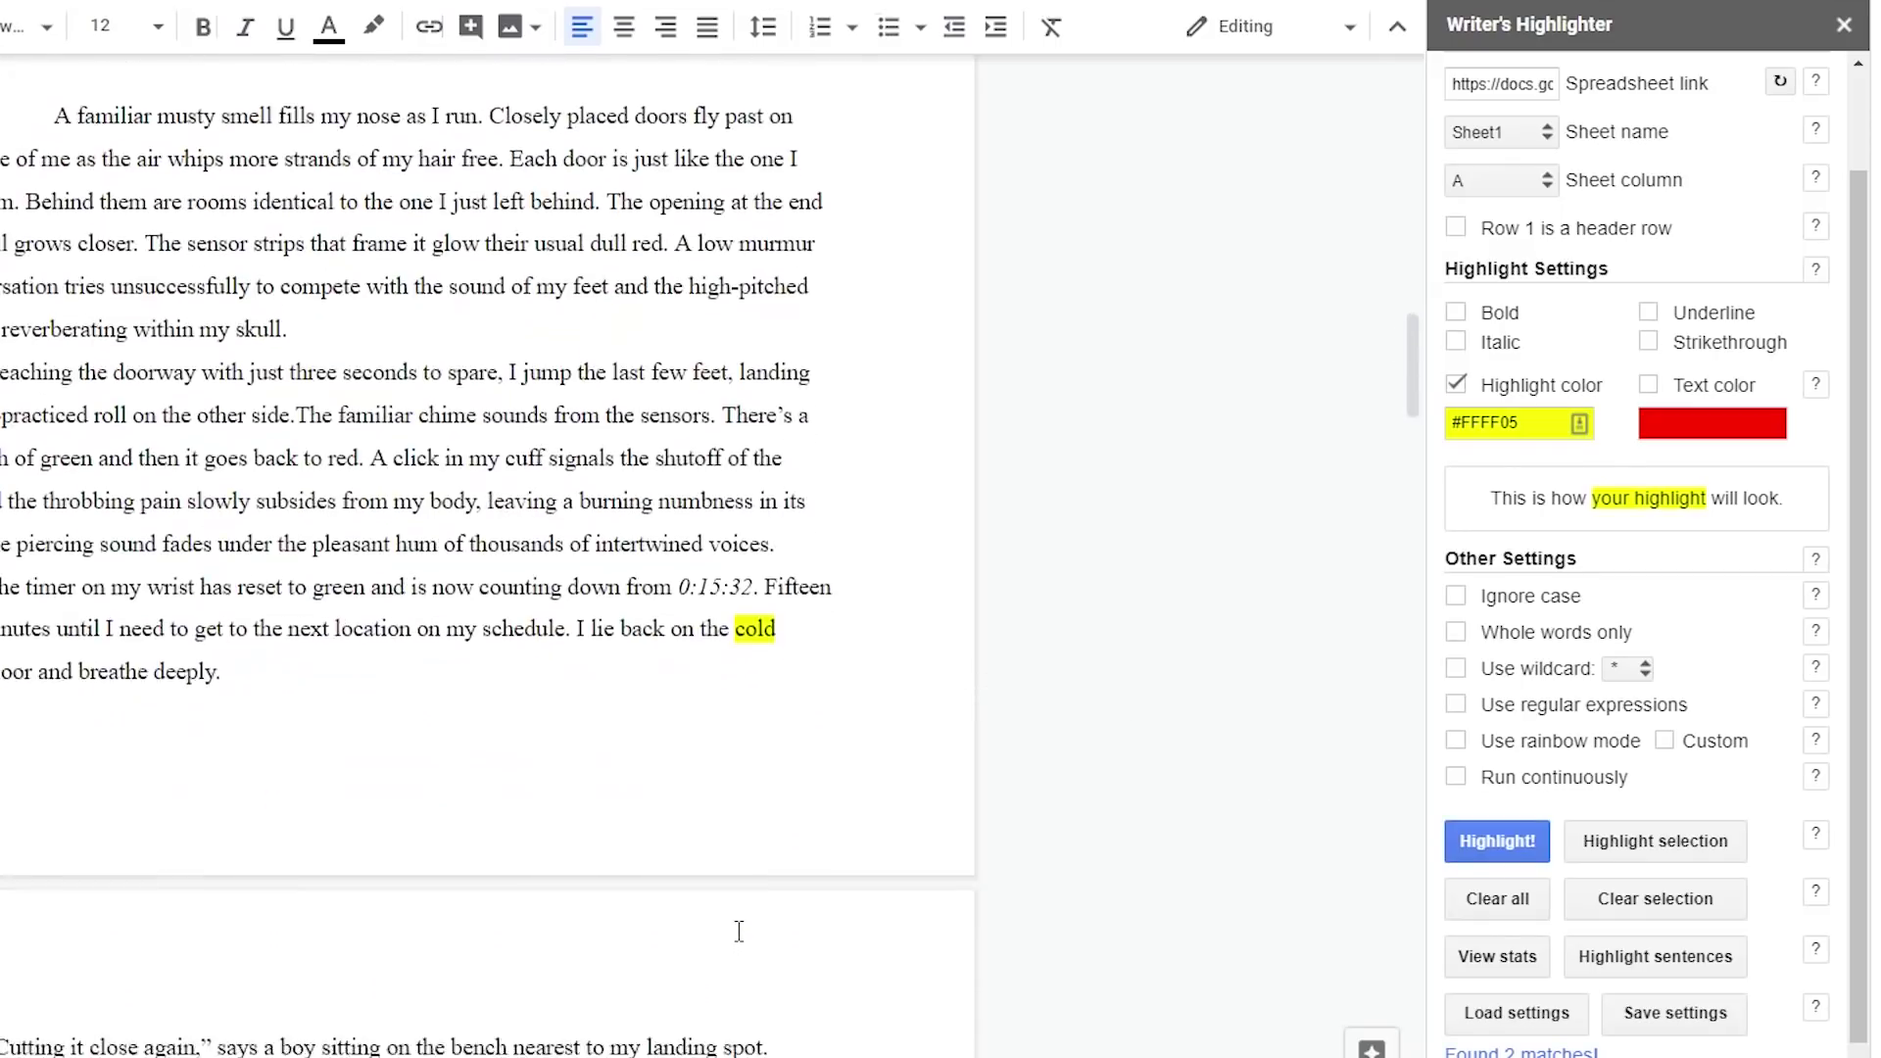
pyautogui.scroll(-20, 739, 931)
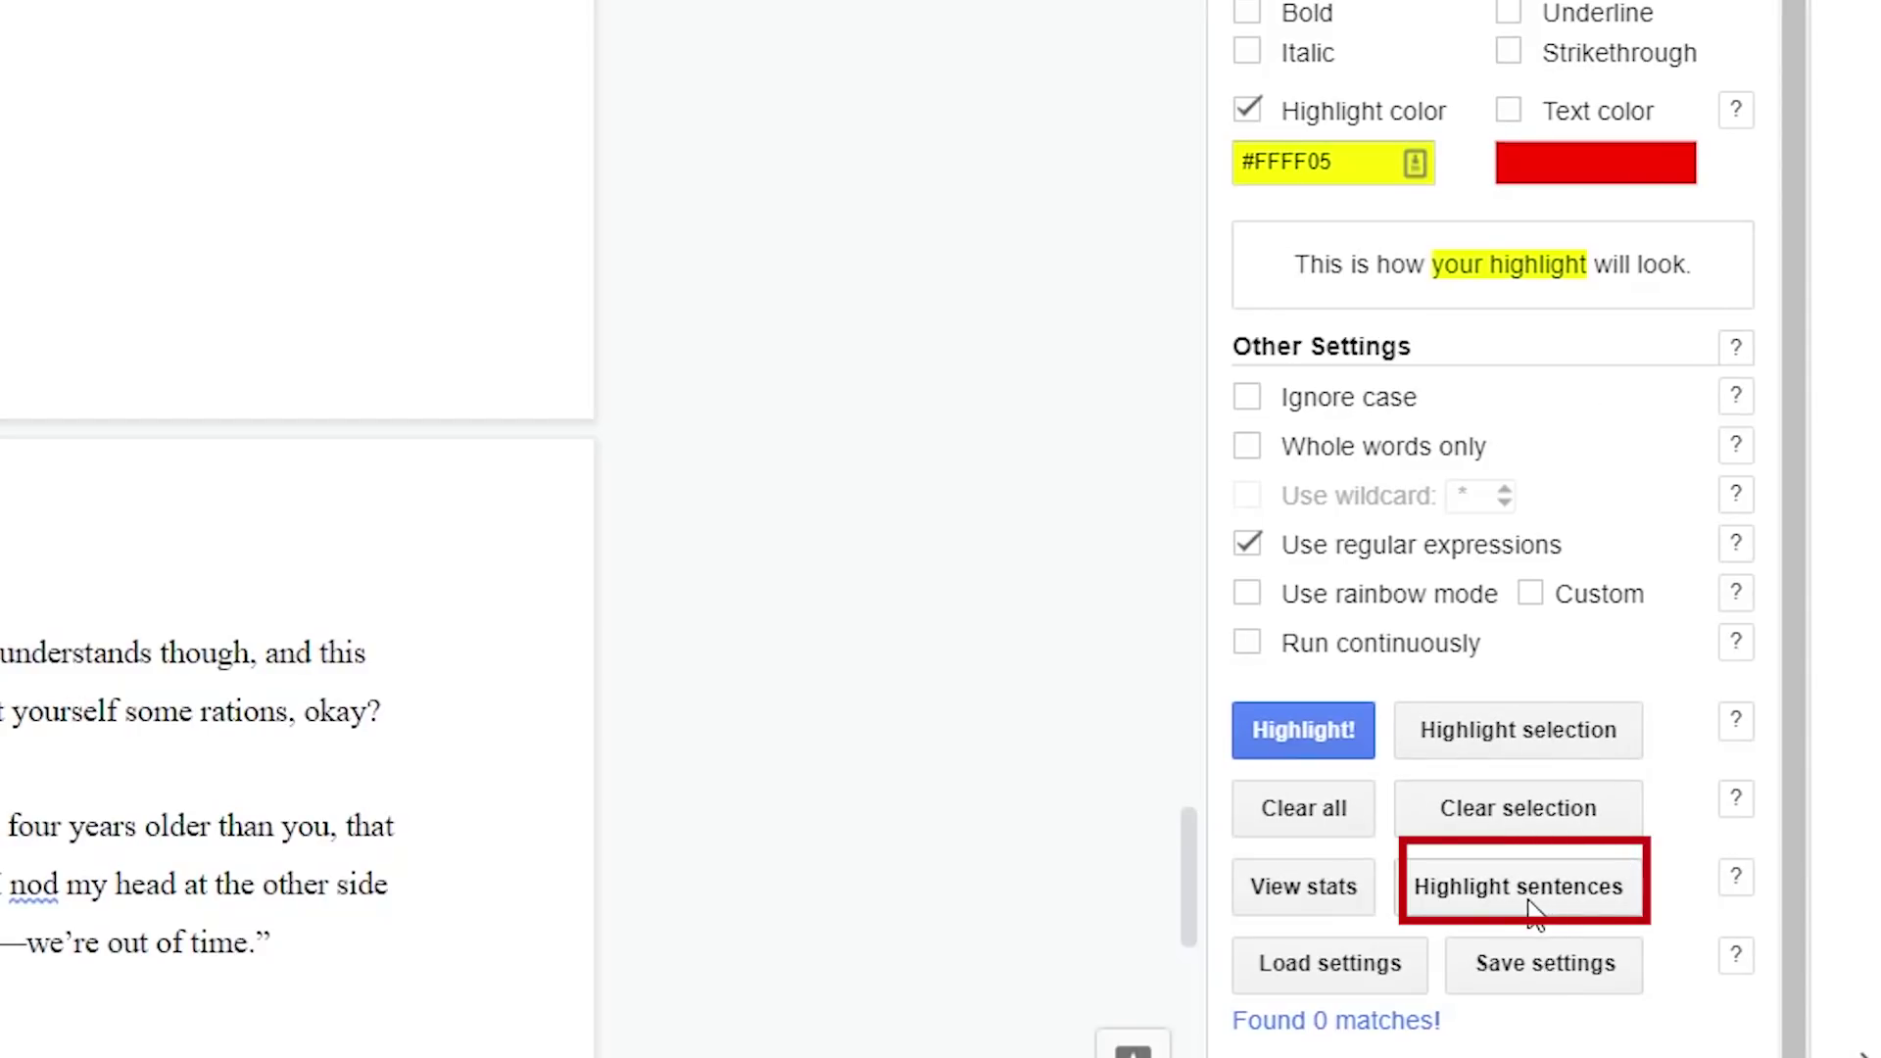
# - Highlight all sentences by length, purple shortest to red longest, and scroll up to review
pyautogui.click(1597, 903)
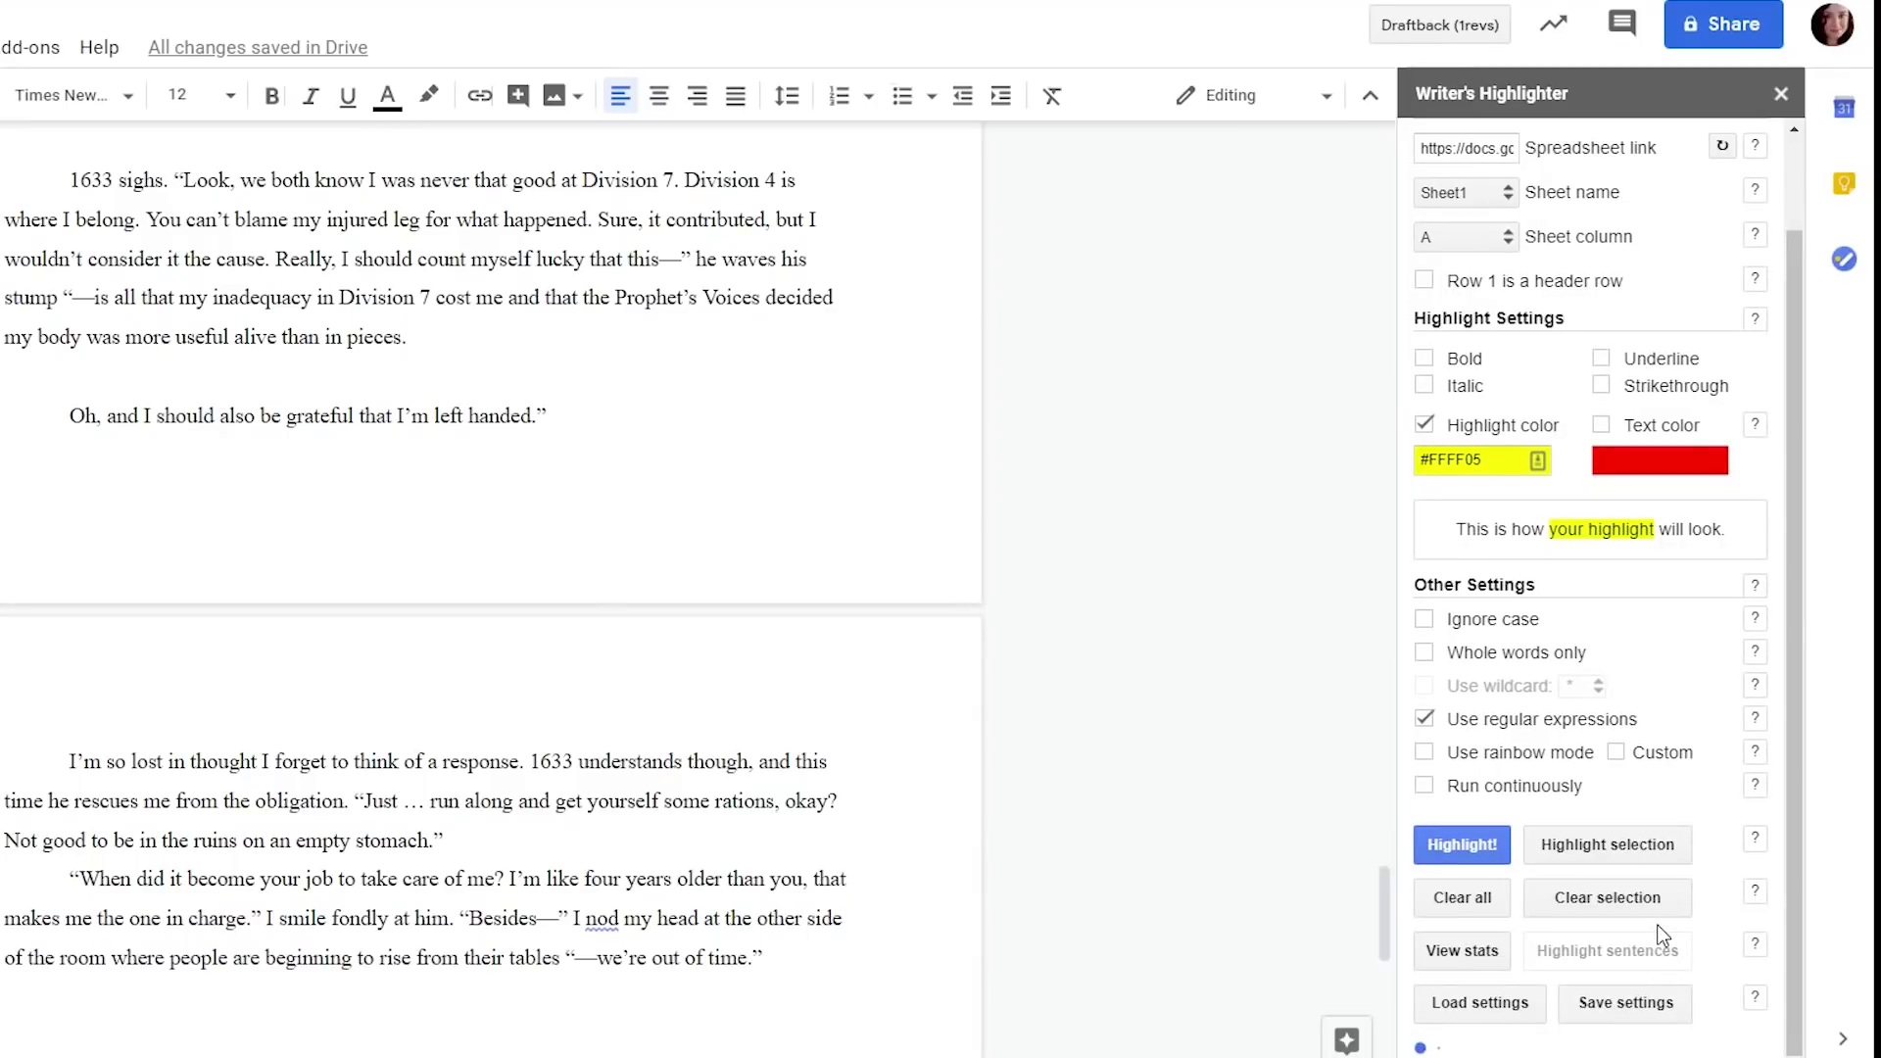
pyautogui.scroll(20, 288, 366)
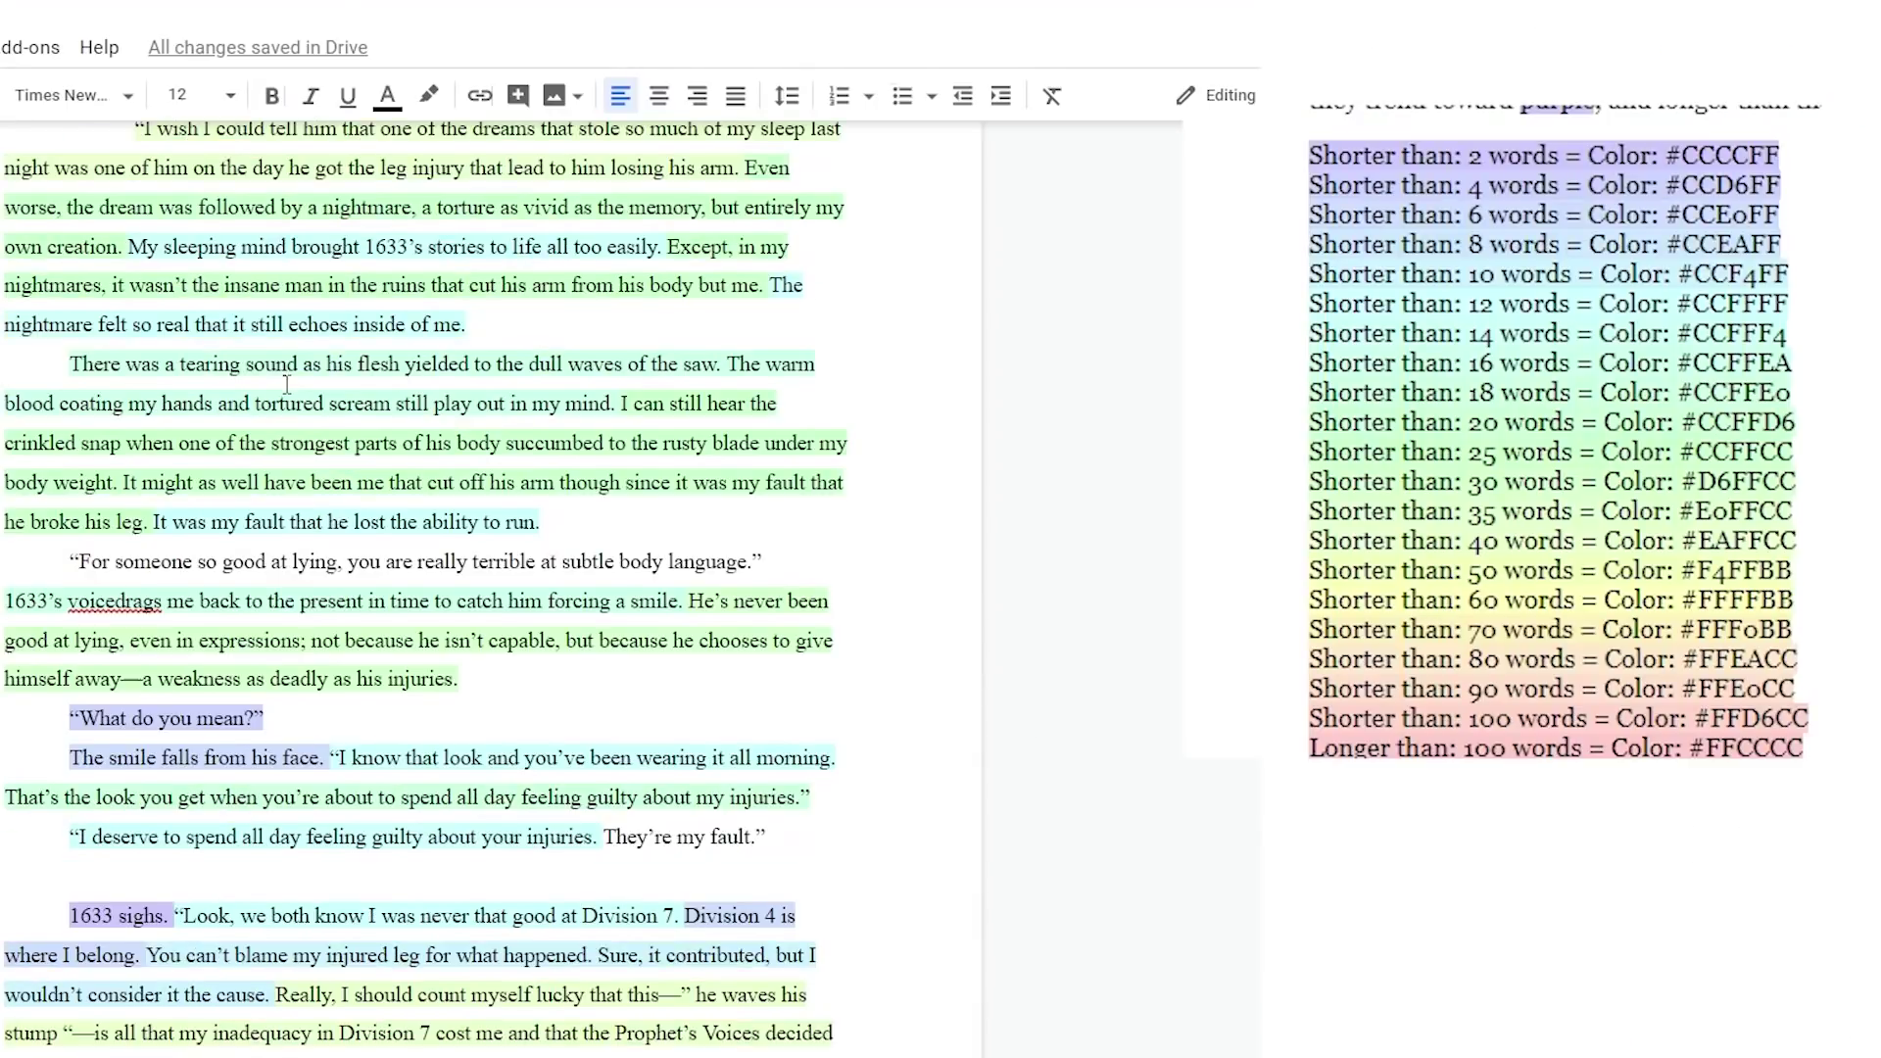
pyautogui.scroll(4, 287, 384)
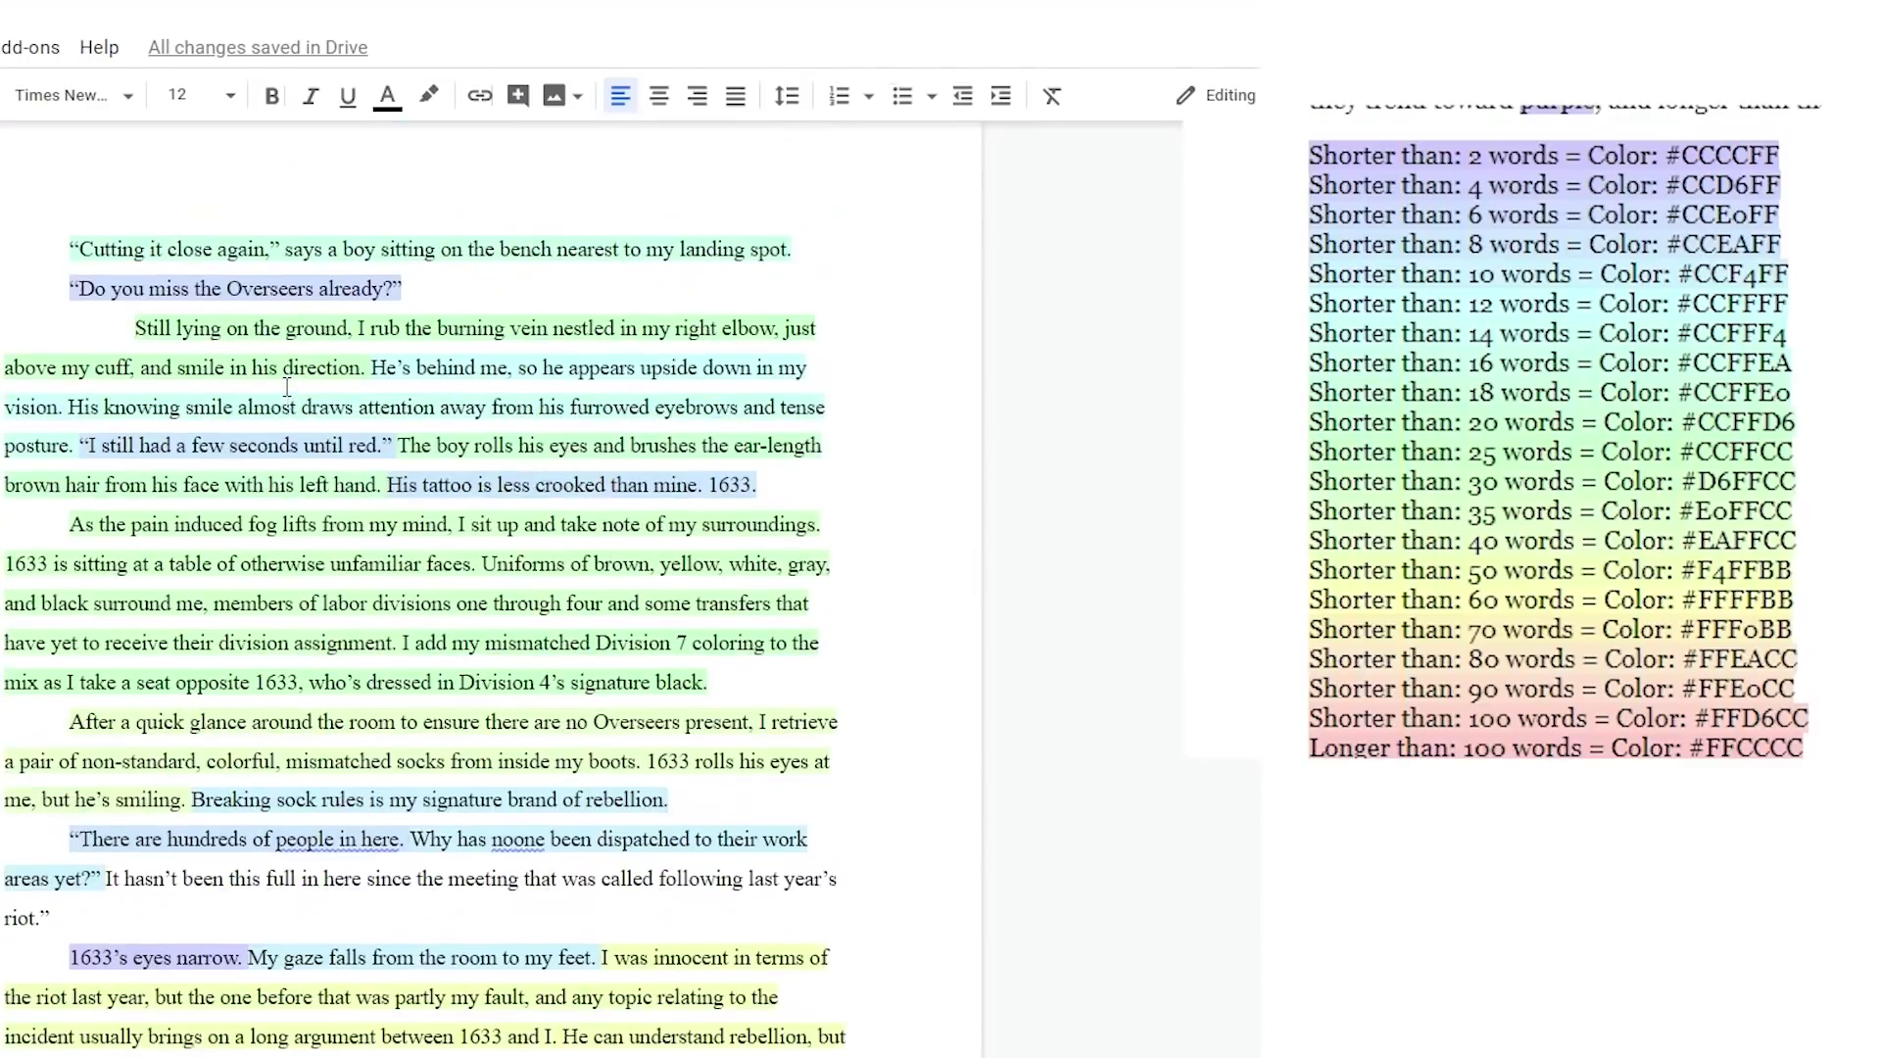
pyautogui.scroll(15, 287, 387)
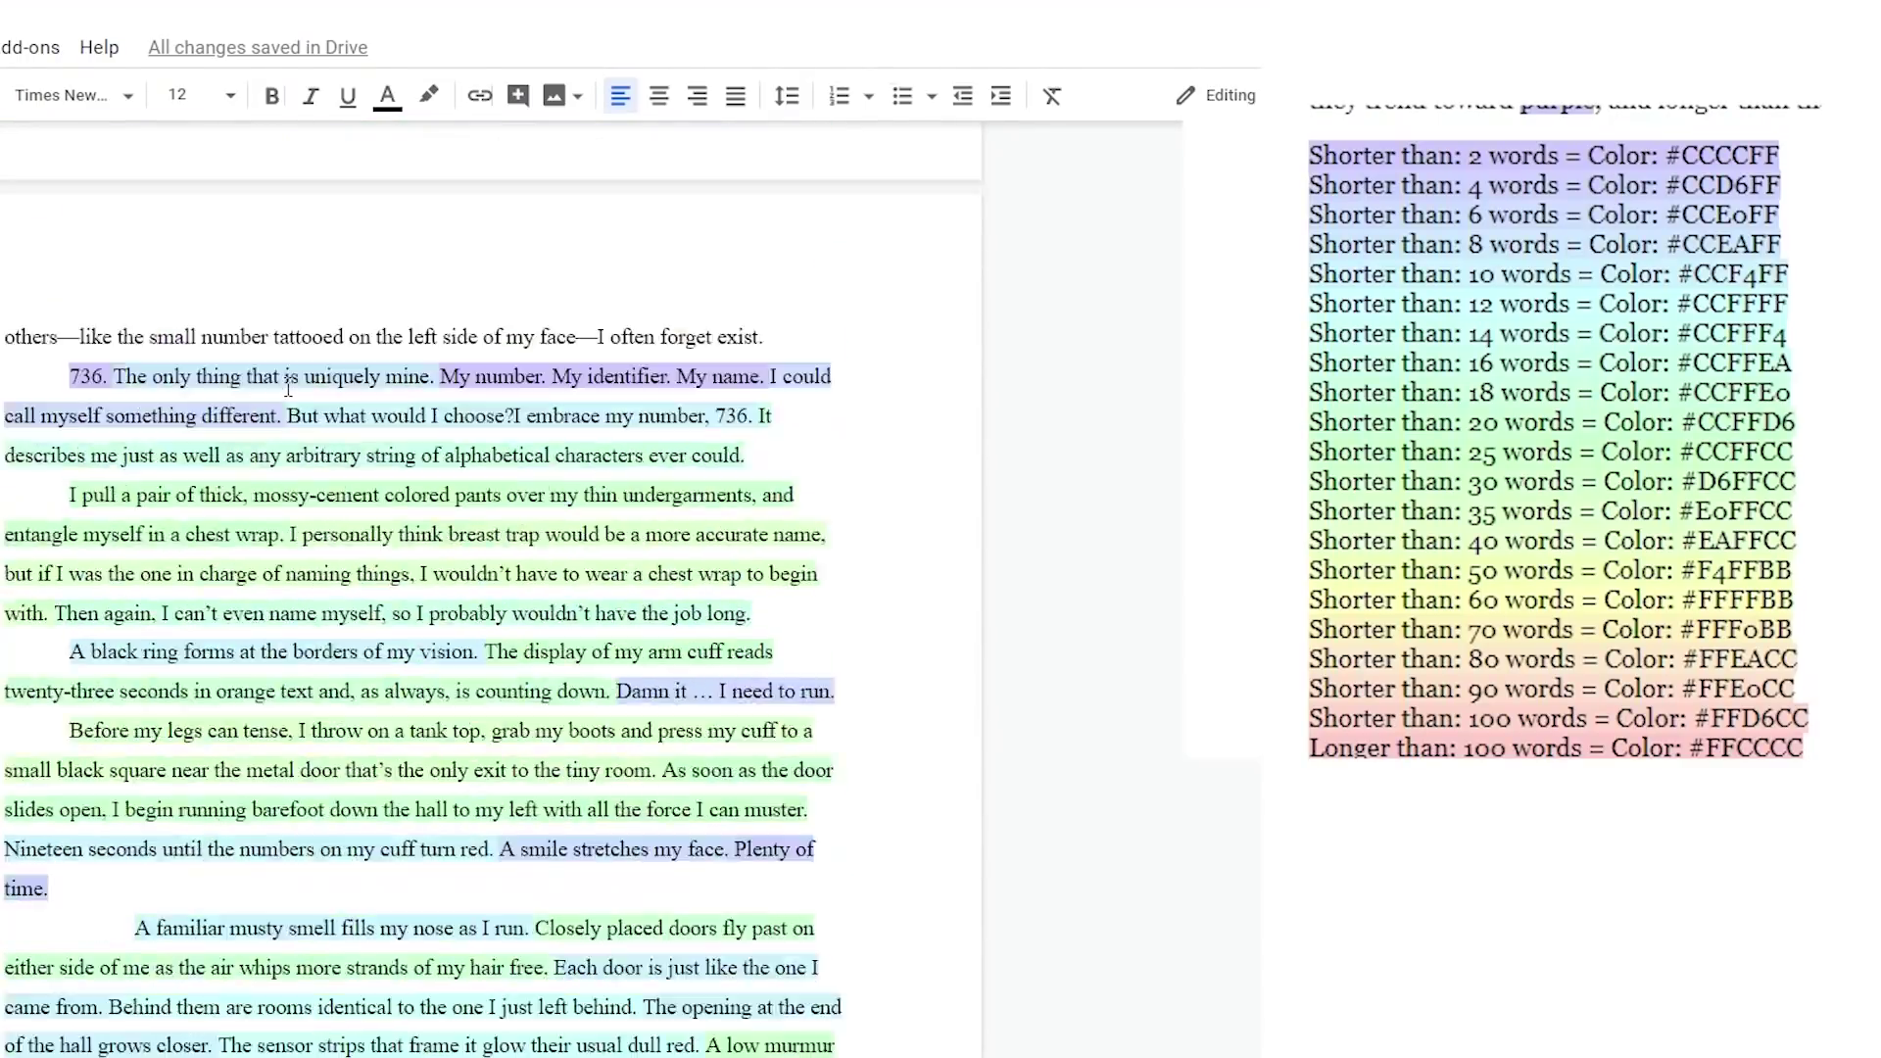
pyautogui.scroll(20, 288, 389)
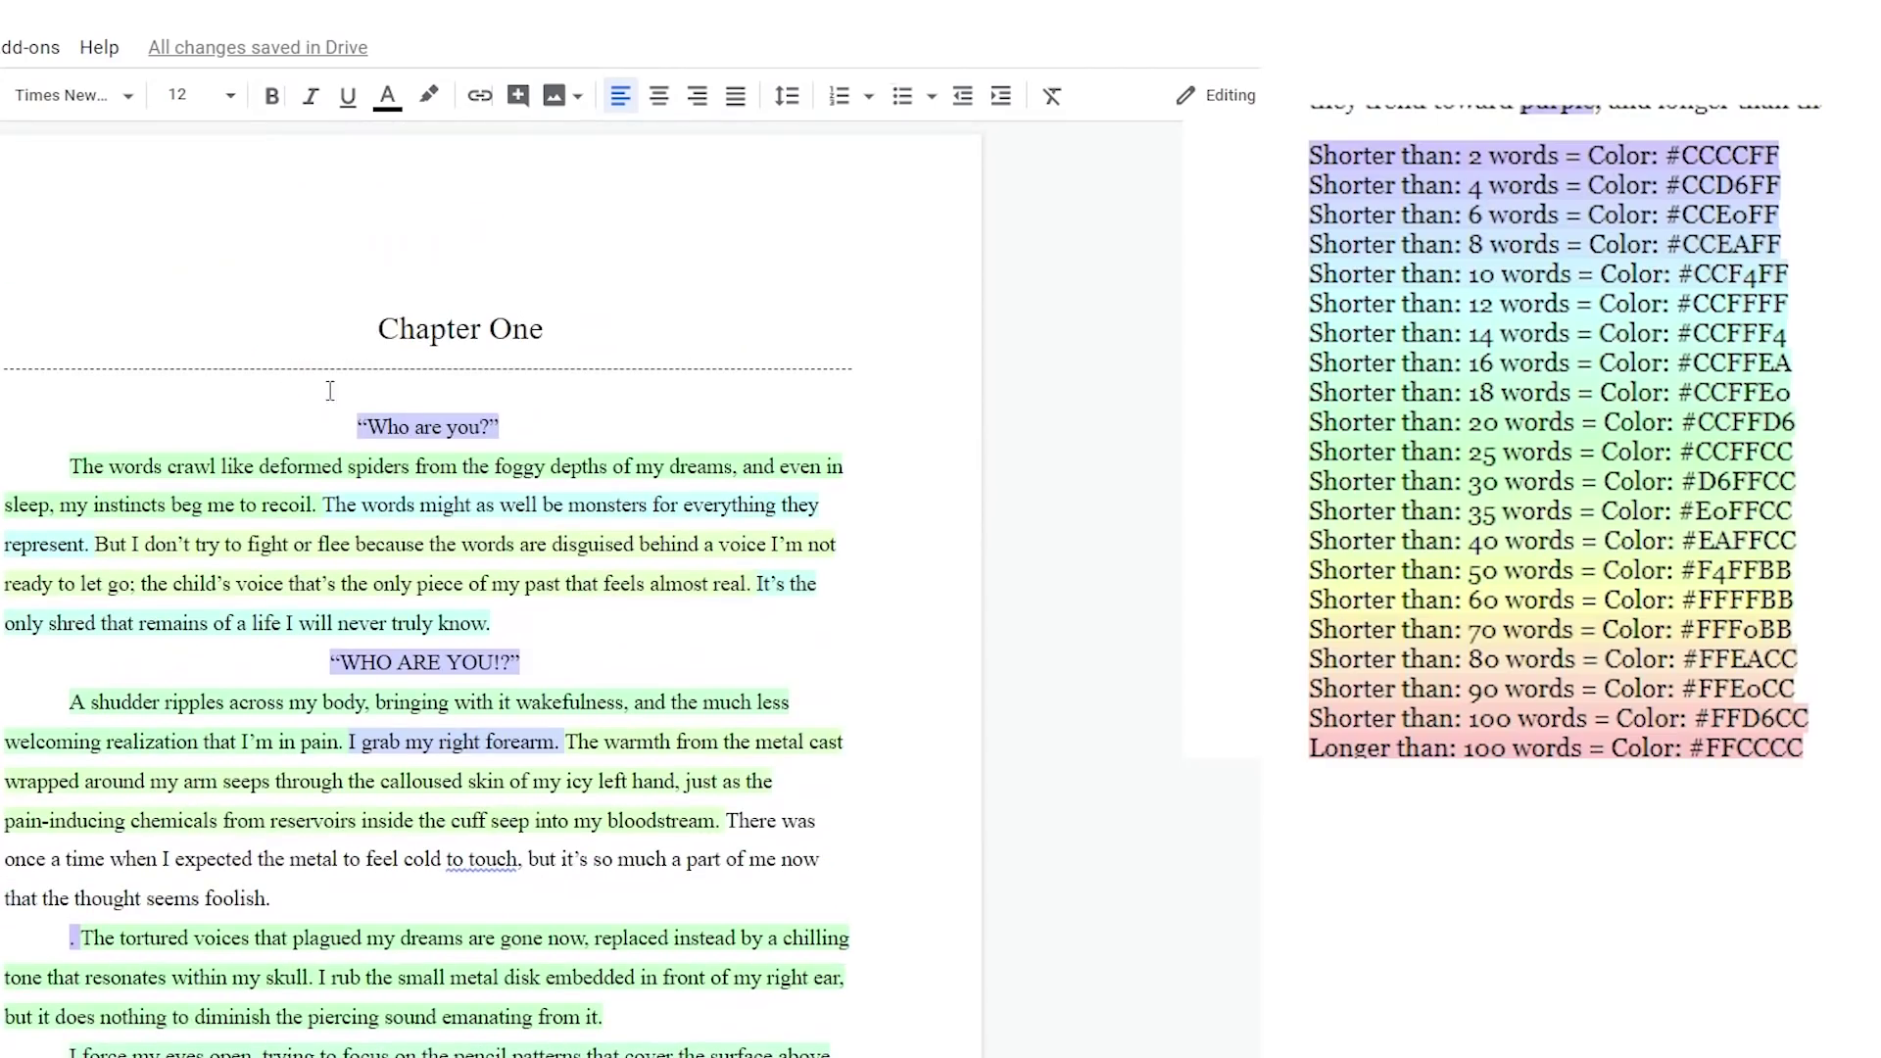